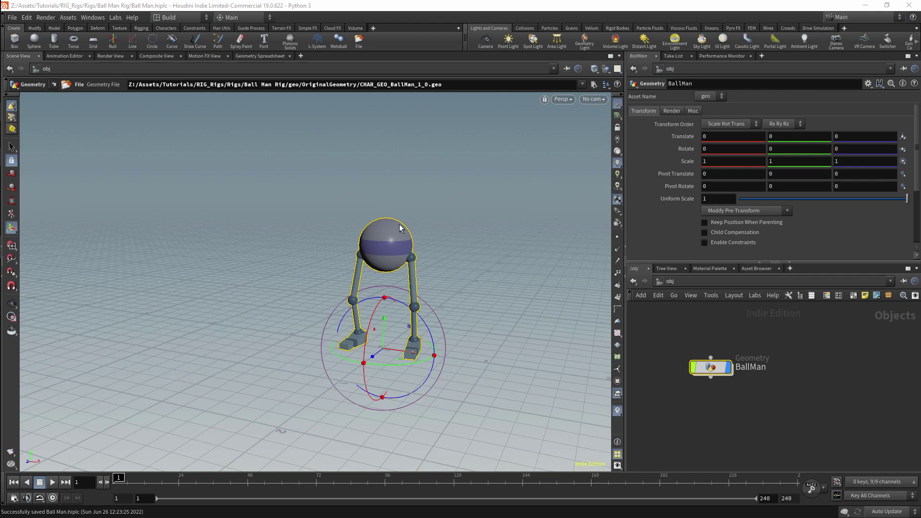
- Examine the BallMan model's body, legs and feet from several angles
key(Escape)
scroll(448, 189, up, 5)
alt+middle_drag(442, 153, 450, 123)
mouse_move(455, 173)
alt+mouse_down()
mouse_move(417, 156)
mouse_move(442, 160)
alt+mouse_up()
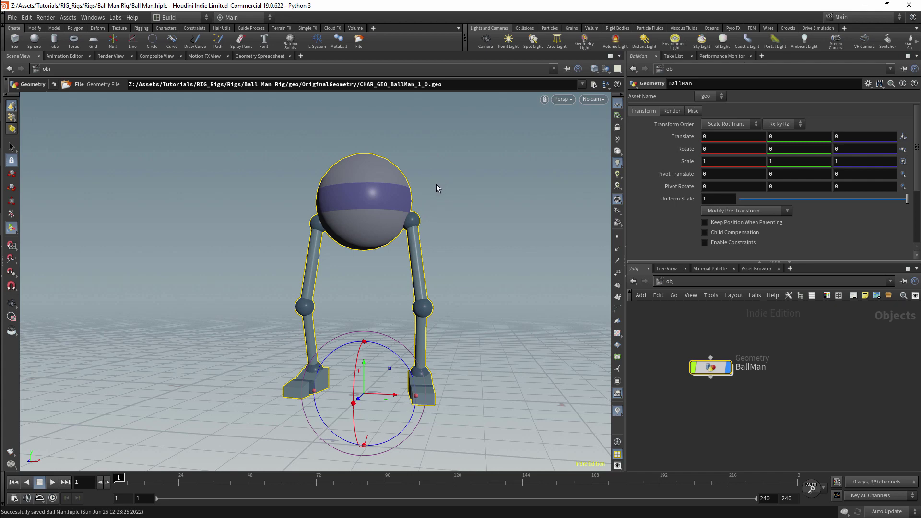
key(Escape)
mouse_move(452, 164)
mouse_down()
mouse_move(469, 201)
mouse_move(423, 193)
mouse_move(422, 173)
mouse_move(441, 176)
mouse_up()
key(Return)
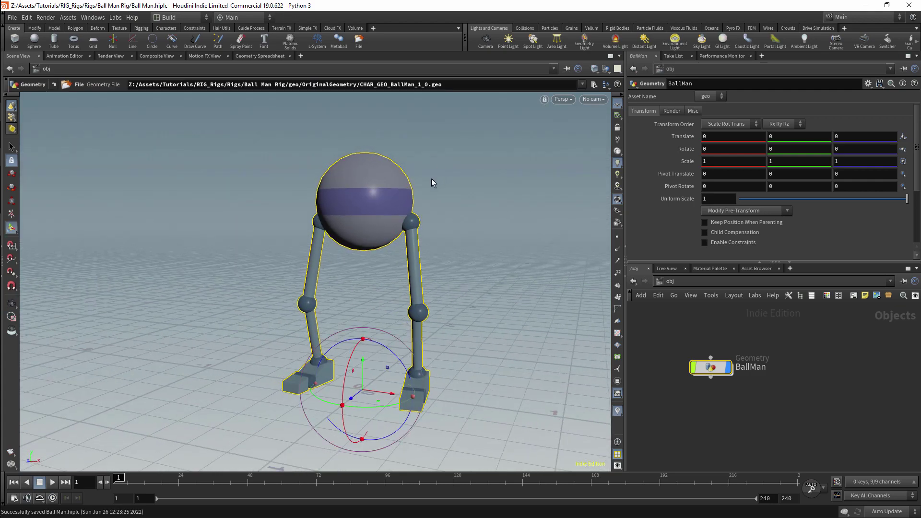
mouse_move(814, 384)
middle_down()
mouse_move(815, 367)
mouse_move(815, 387)
middle_up()
key(Escape)
drag(476, 201, 451, 201)
key(Return)
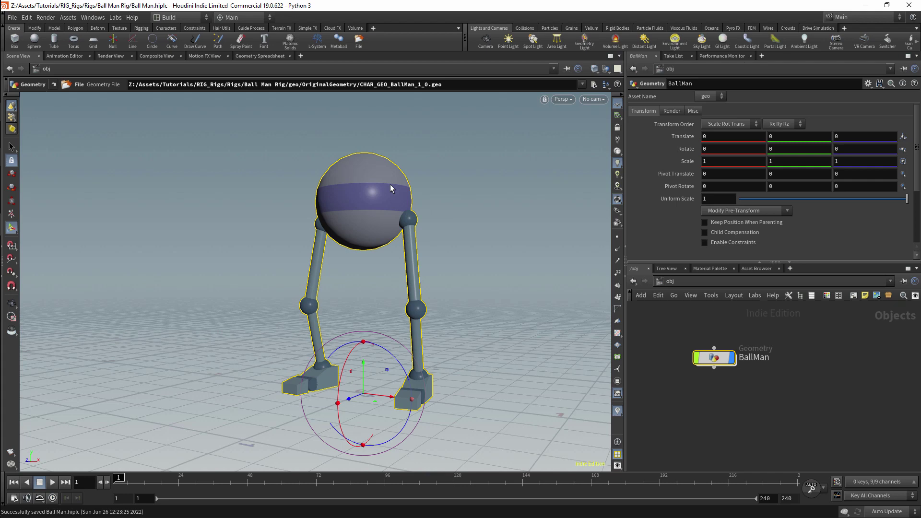
- Add the Interface (Lilja) digital asset node to the object network below BallMan
key(Tab)
mouse_move(739, 427)
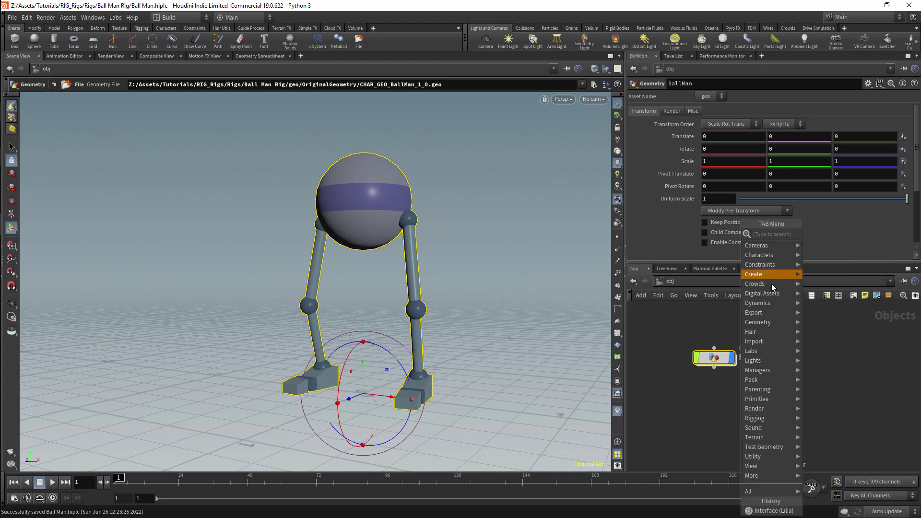
mouse_move(782, 293)
mouse_move(814, 295)
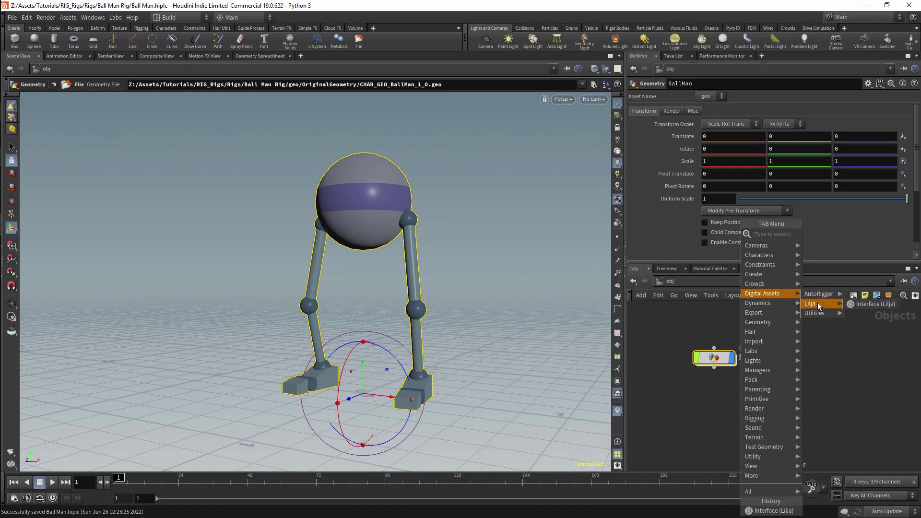
click(868, 303)
click(741, 414)
drag(742, 414, 721, 418)
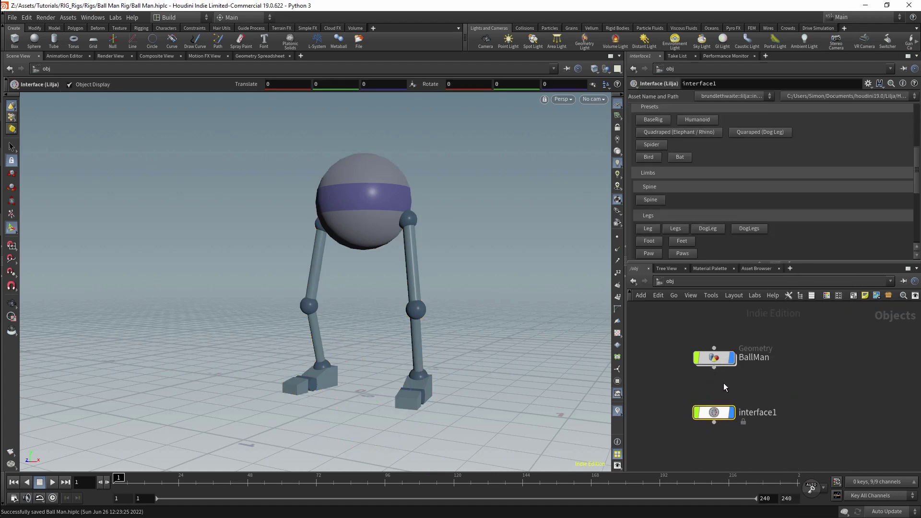
- Create a folder named Char inside $HIP/hda and set it as the interface node's character path
drag(917, 168, 920, 121)
scroll(854, 137, up, 2)
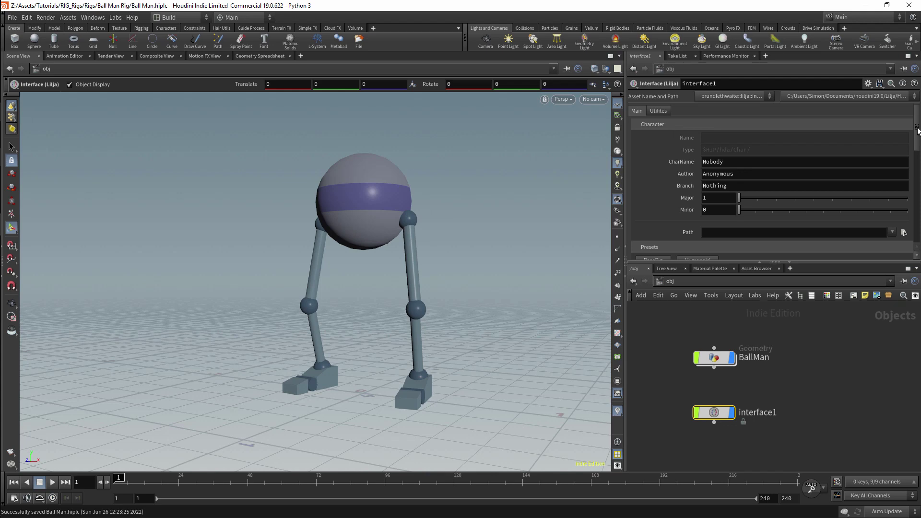
drag(918, 130, 912, 213)
scroll(694, 186, up, 5)
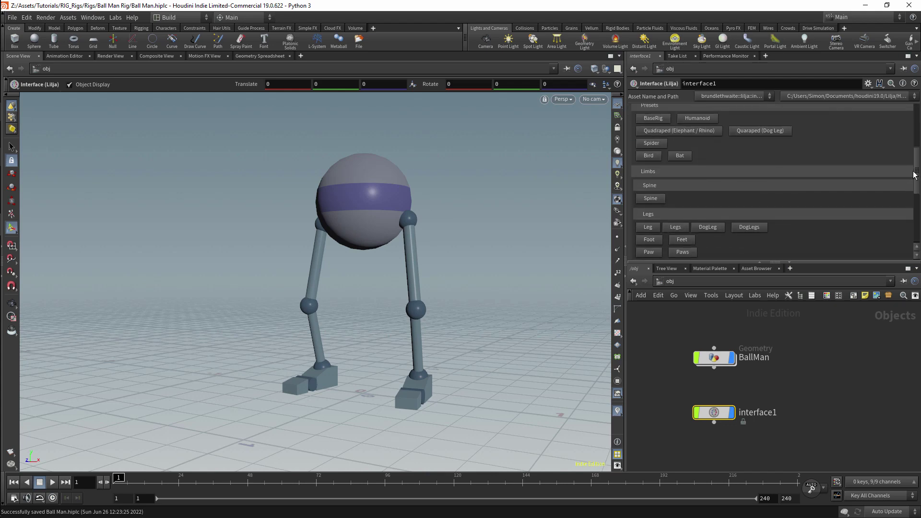
drag(917, 159, 920, 113)
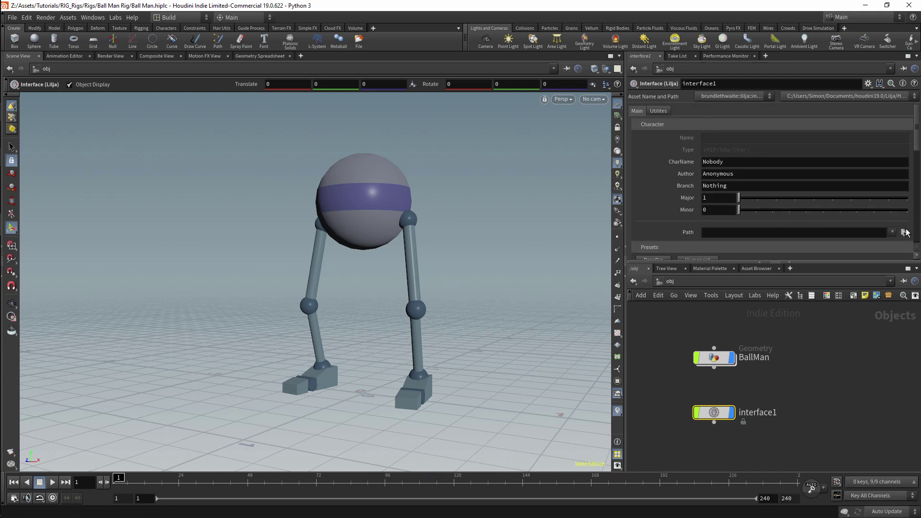
click(905, 232)
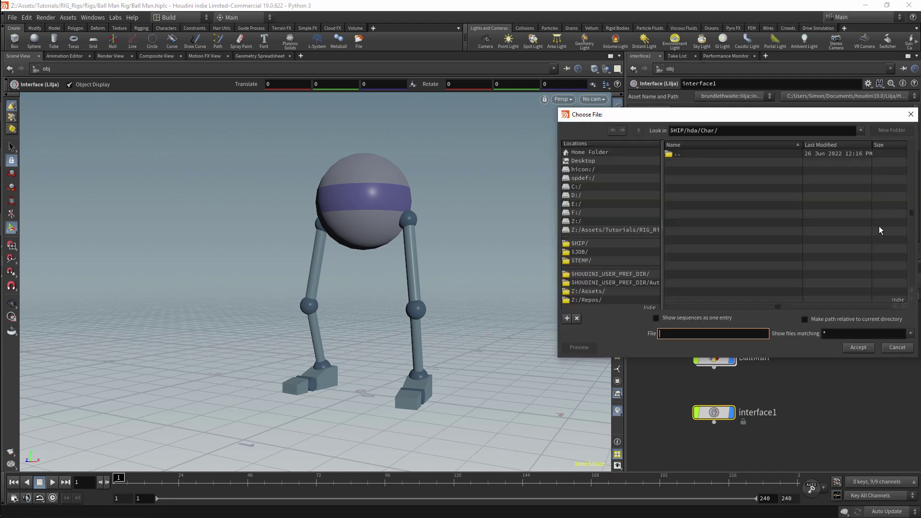
click(585, 246)
double_click(728, 180)
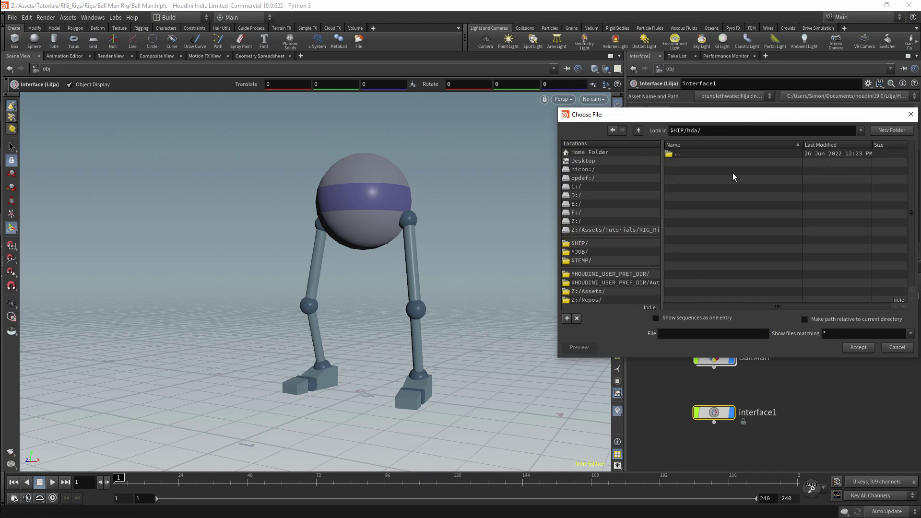
click(887, 130)
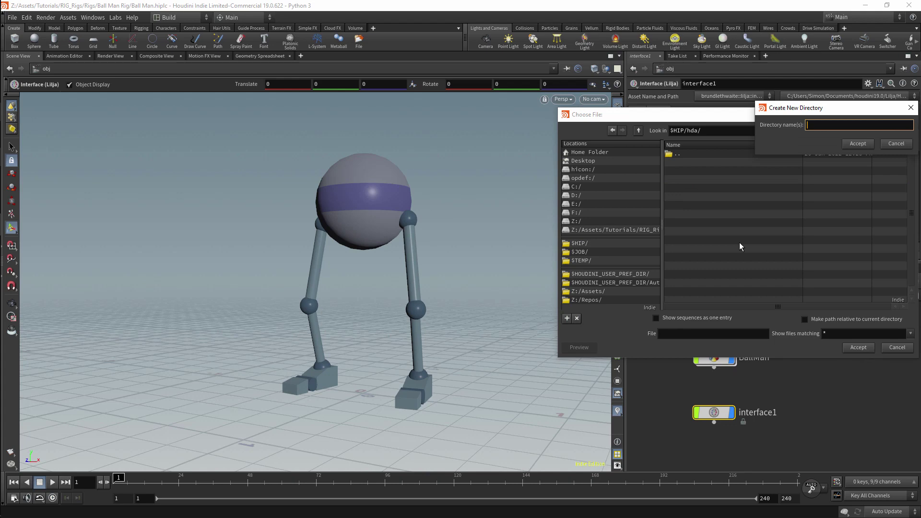
text(Char)
key(Return)
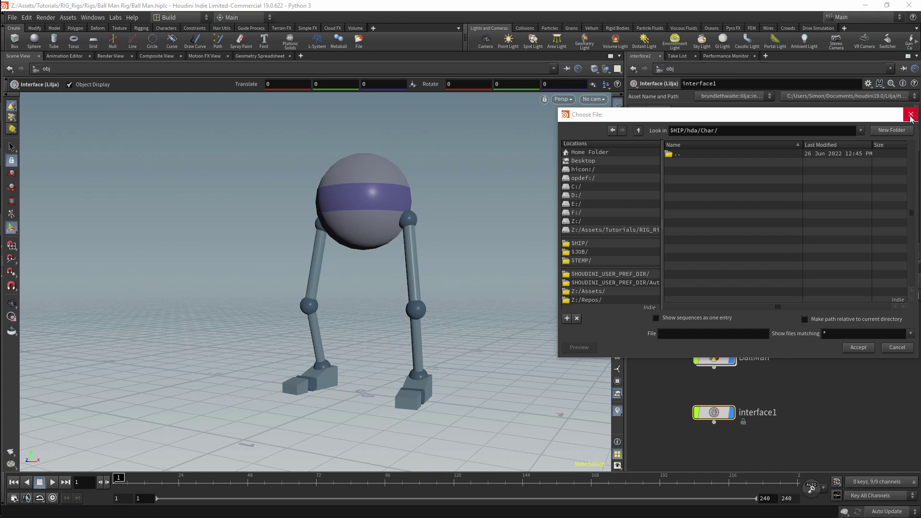
click(858, 348)
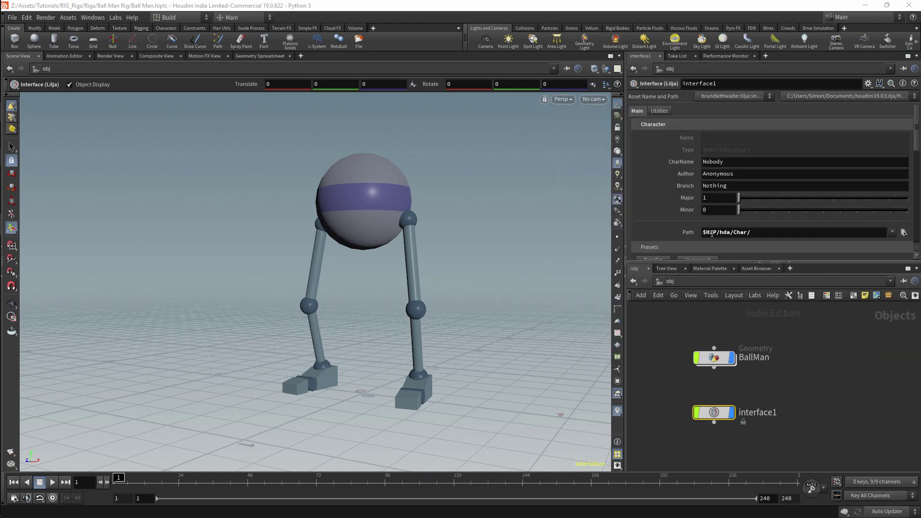
- Set the interface node's character name to BallMan
click(732, 163)
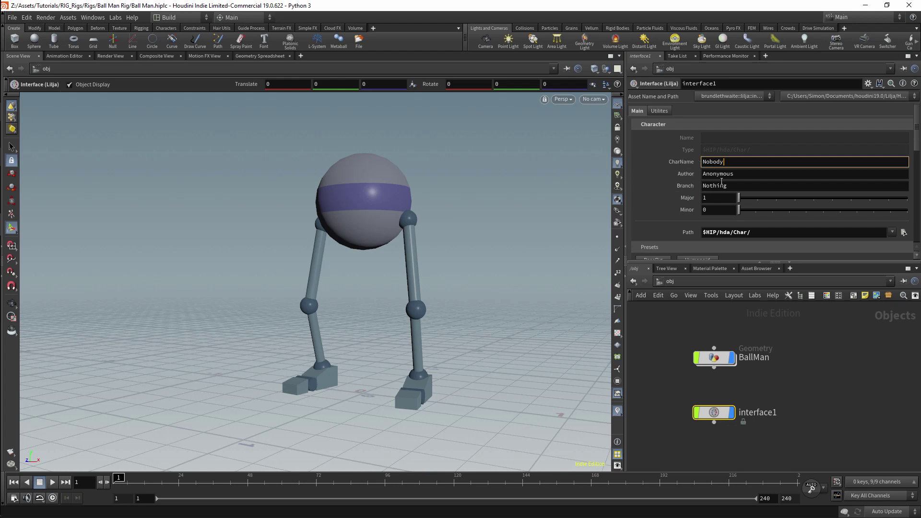
drag(732, 162, 662, 166)
text(BallMan)
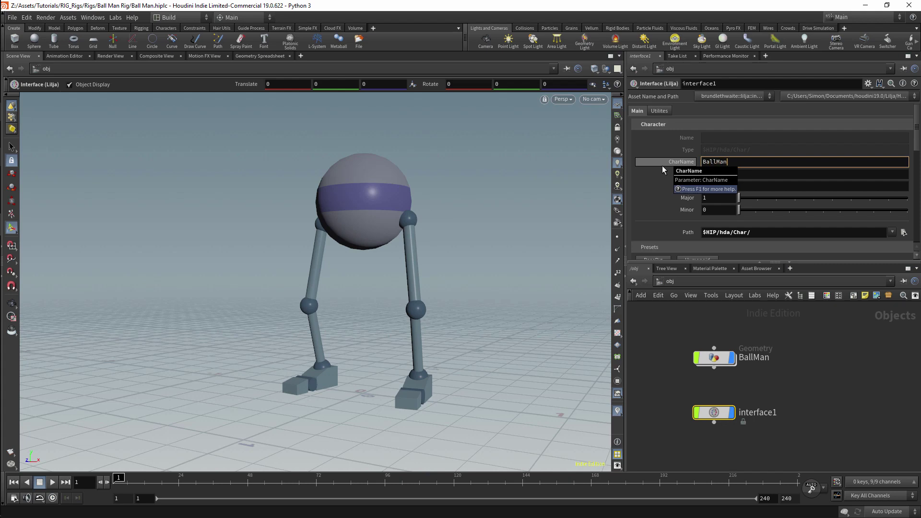
key(Tab)
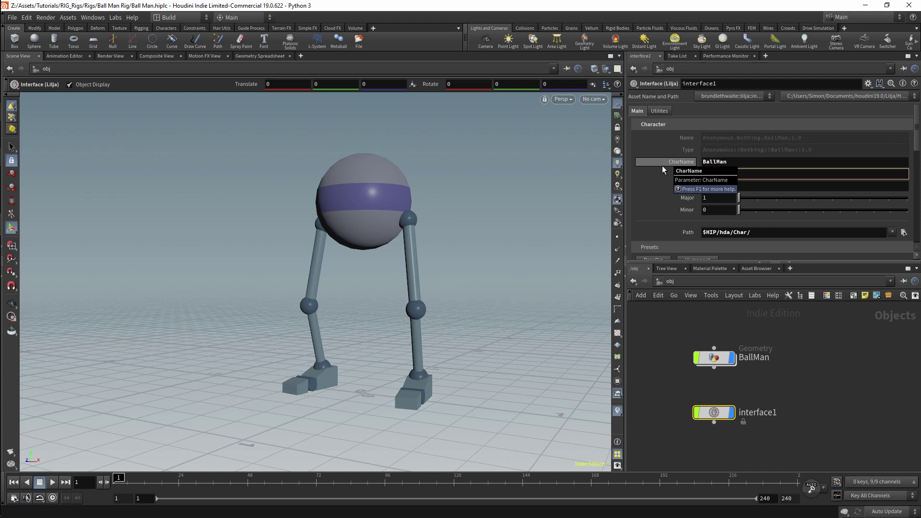
- Enter the author's name for the character, correcting the spelling of its ending
text(Brundletheaite)
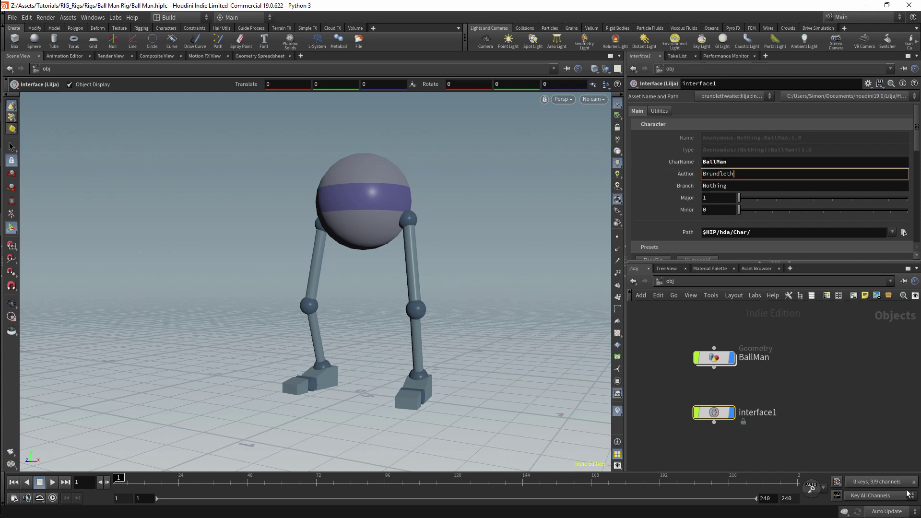
key(Tab)
key(shift+Tab)
key(End)
key(BackSpace)
key(BackSpace)
key(BackSpace)
key(BackSpace)
key(BackSpace)
text(waite)
key(Tab)
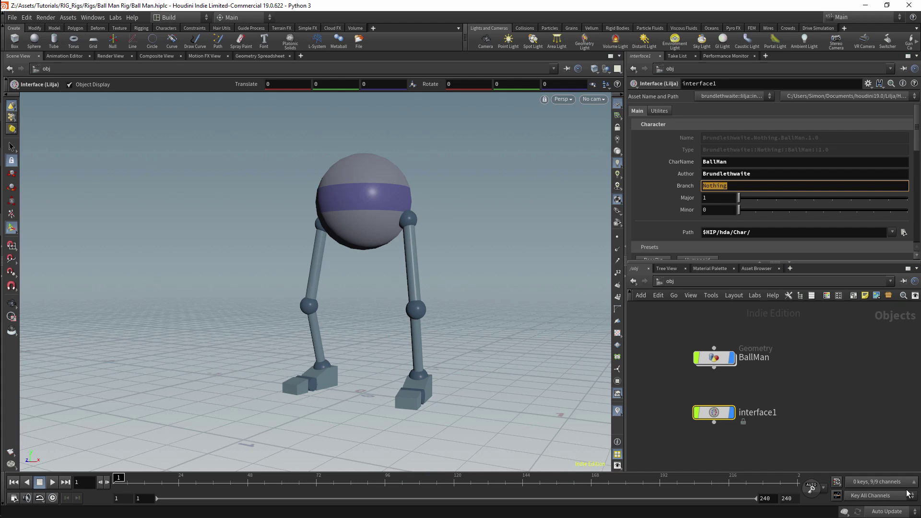
- Set the character's branch to TestRigs and its major version to 1
text(TestRigs)
key(Return)
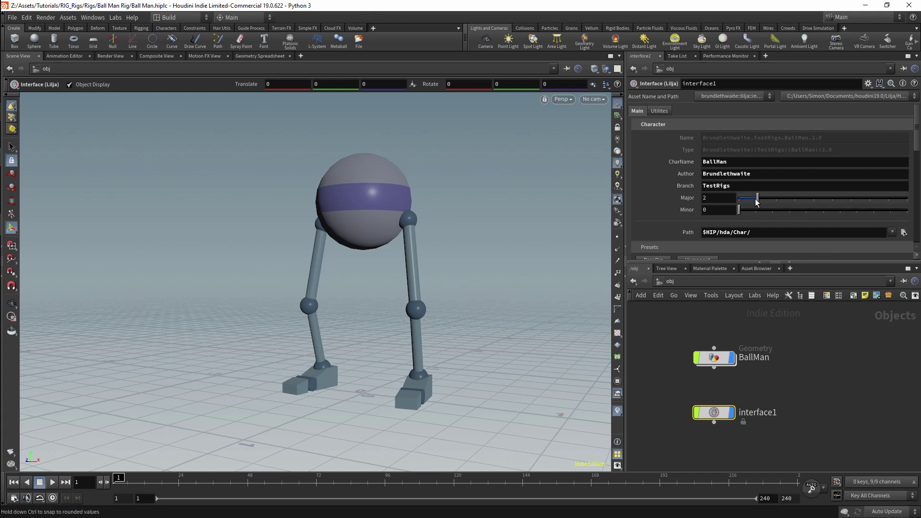
drag(757, 197, 732, 213)
- Generate the character's guide object with the BaseRig preset of the interface node
drag(918, 144, 919, 179)
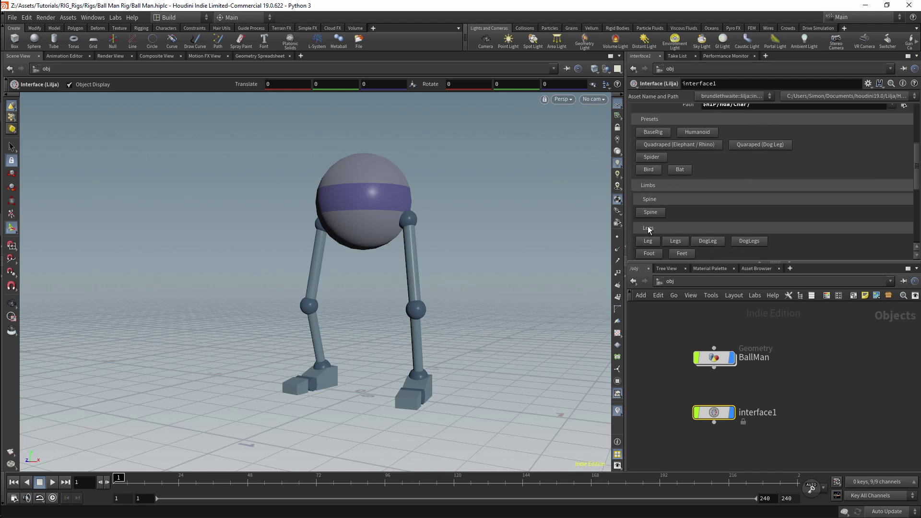
drag(917, 168, 915, 208)
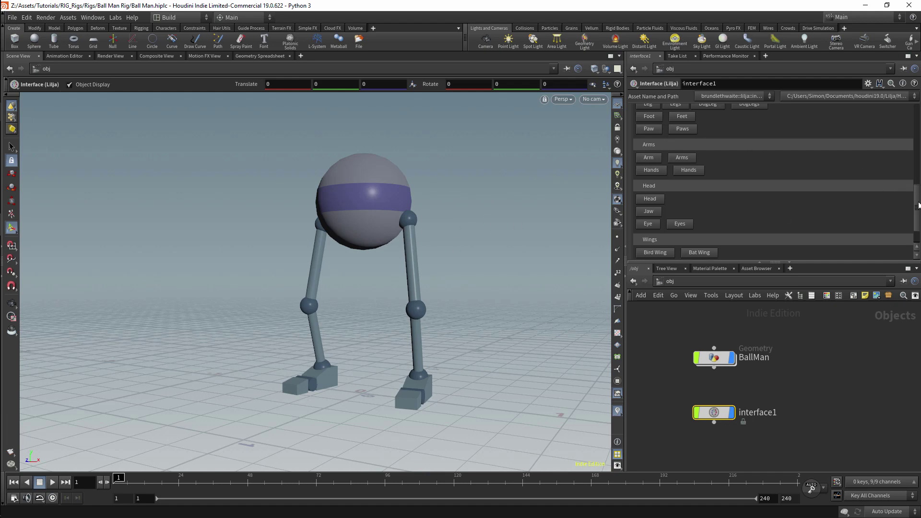
scroll(696, 180, up, 10)
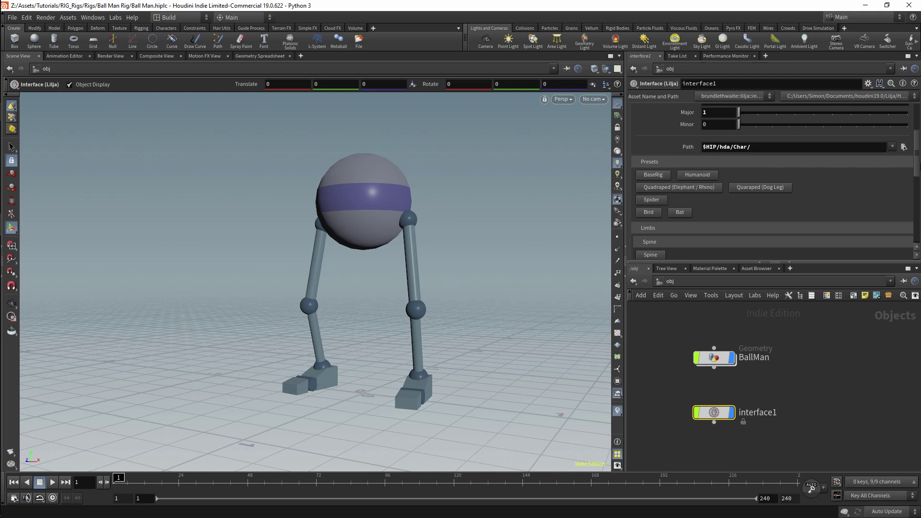
drag(919, 161, 678, 195)
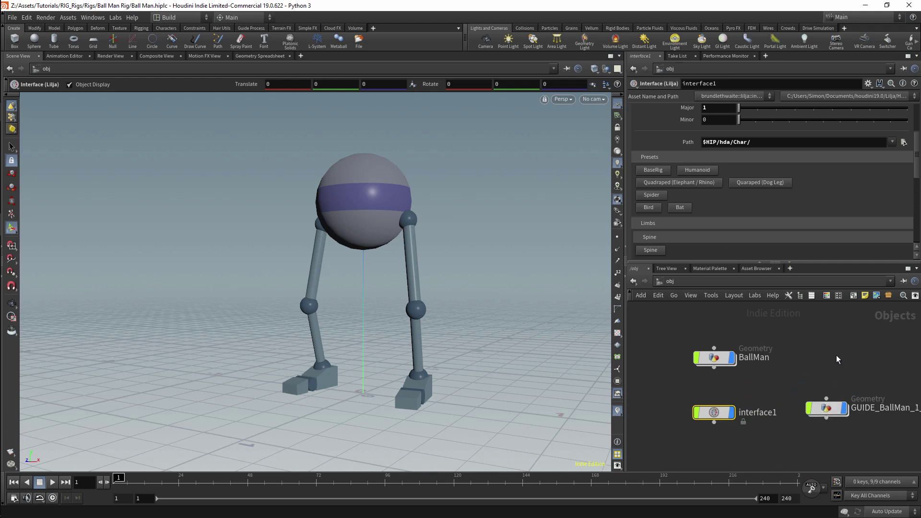
- Inside GUIDE_BallMan_1_0, set the EditMesh node's geometry to /obj/BallMan/file1 and display that node
middle_drag(820, 328, 846, 317)
double_click(787, 393)
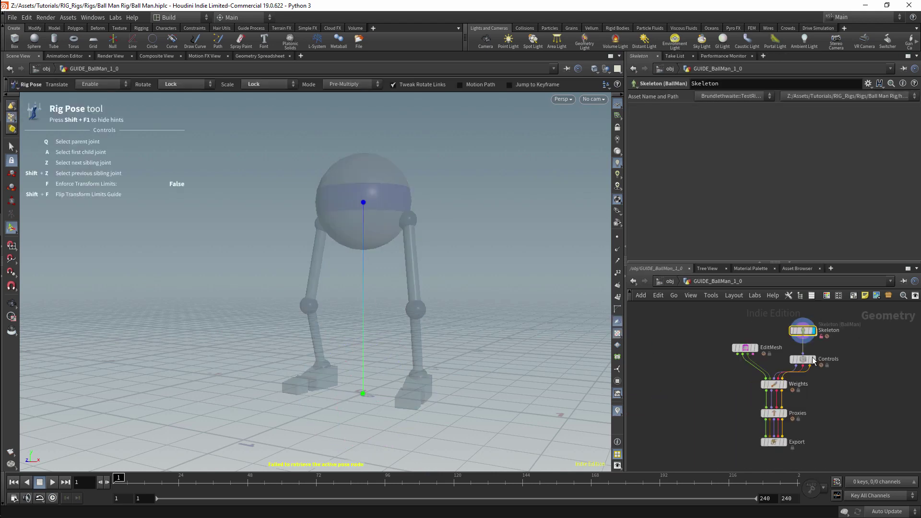
scroll(761, 316, up, 2)
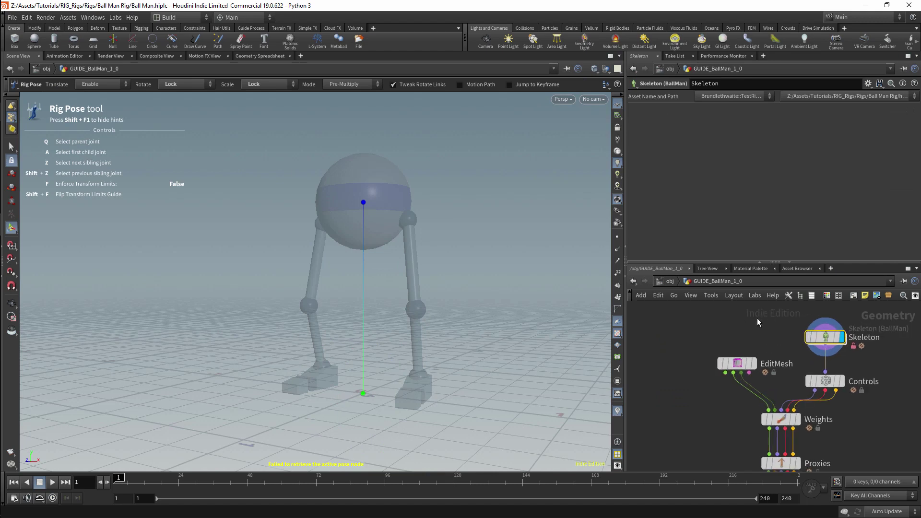
click(738, 363)
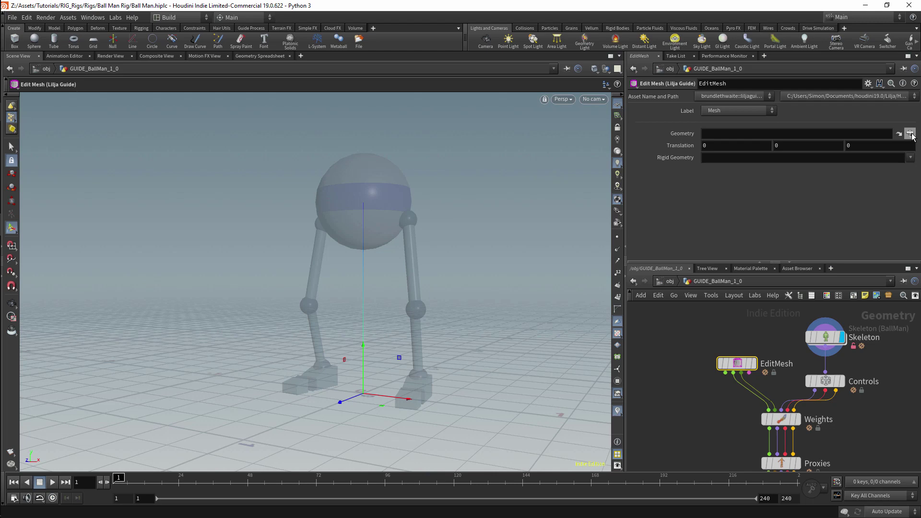
click(911, 134)
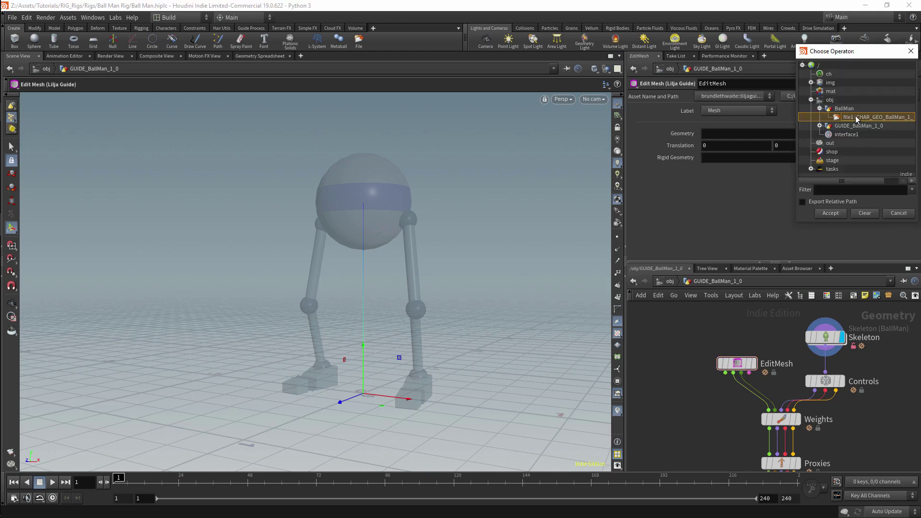
click(832, 214)
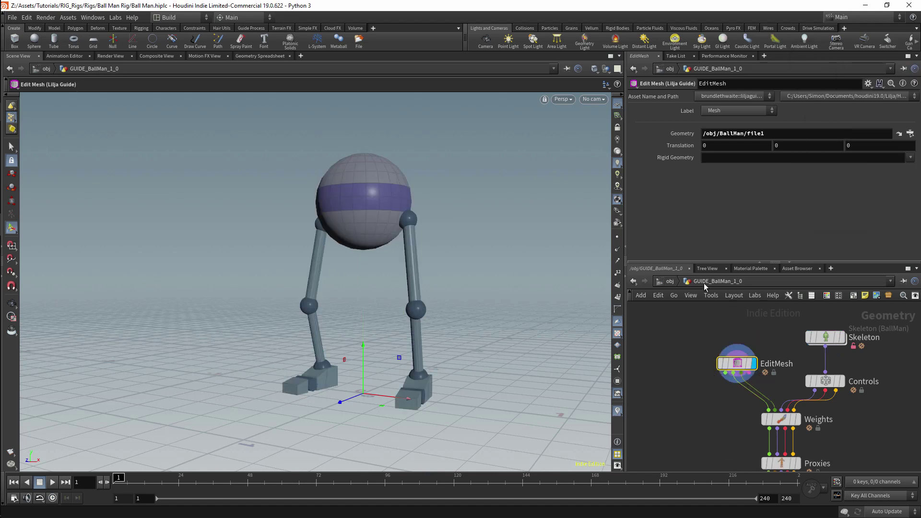
- Inspect the mesh loaded by EditMesh and its alignment with the grid origin from above and the side
key(Escape)
drag(448, 224, 471, 298)
key(Return)
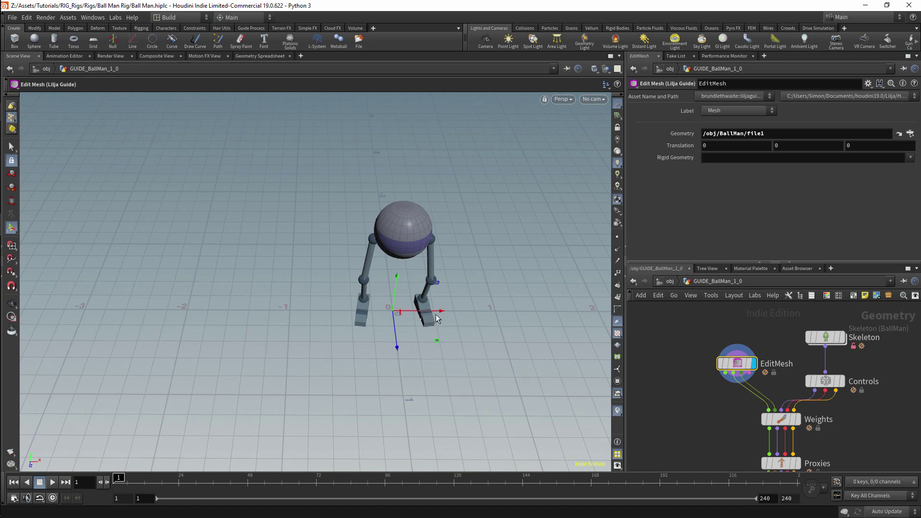
key(Escape)
drag(477, 290, 372, 244)
drag(357, 336, 331, 342)
key(ctrl+z)
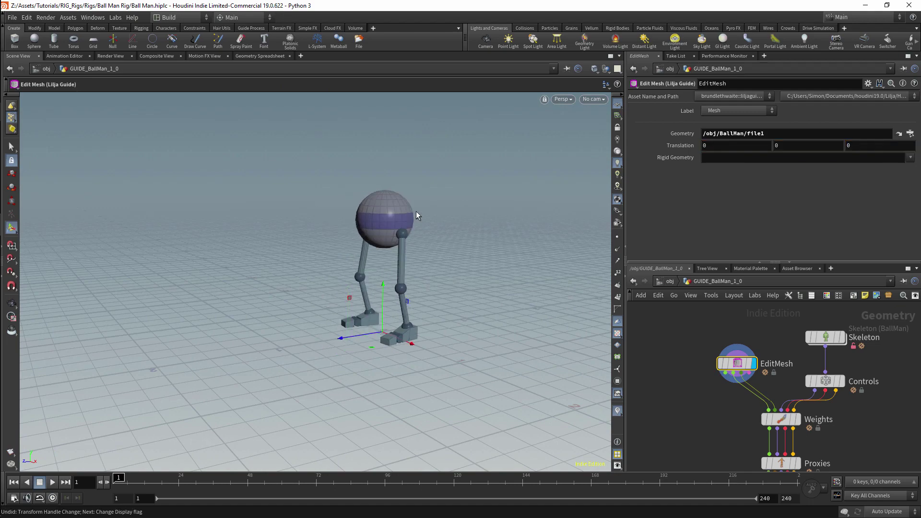
key(Escape)
mouse_move(413, 230)
mouse_down()
mouse_move(445, 201)
mouse_move(411, 221)
mouse_up()
mouse_move(412, 221)
right_down()
mouse_move(452, 160)
mouse_move(333, 264)
mouse_move(397, 225)
right_up()
drag(398, 224, 370, 224)
key(Return)
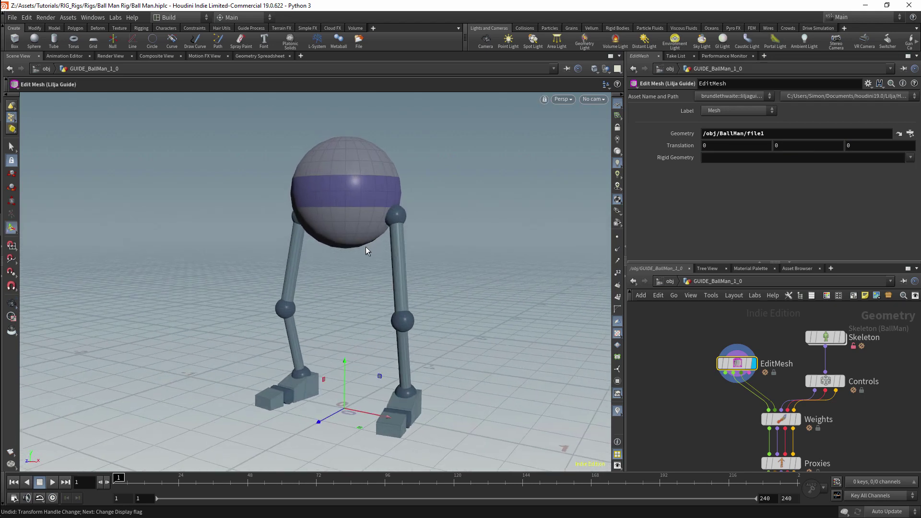
- Return to the object level, try a uniform scale of 0.368 on BallMan, and undo it
click(669, 283)
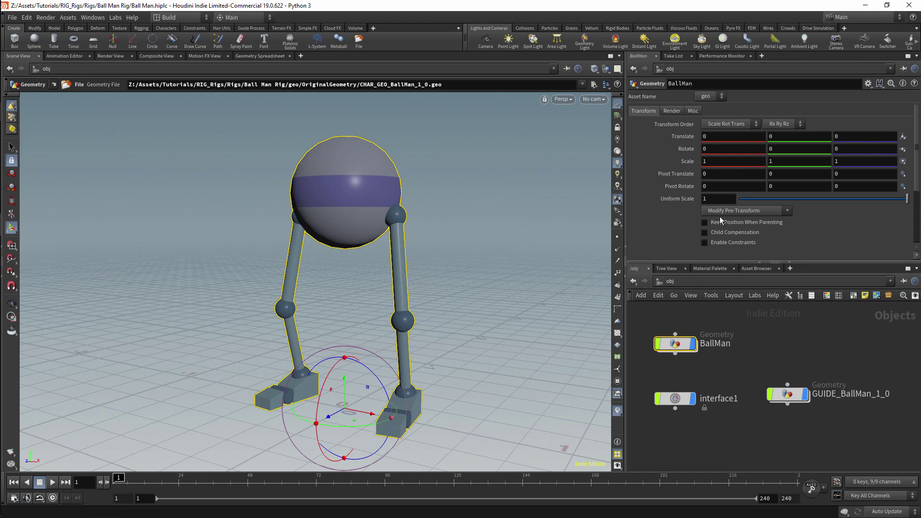
drag(824, 197, 802, 199)
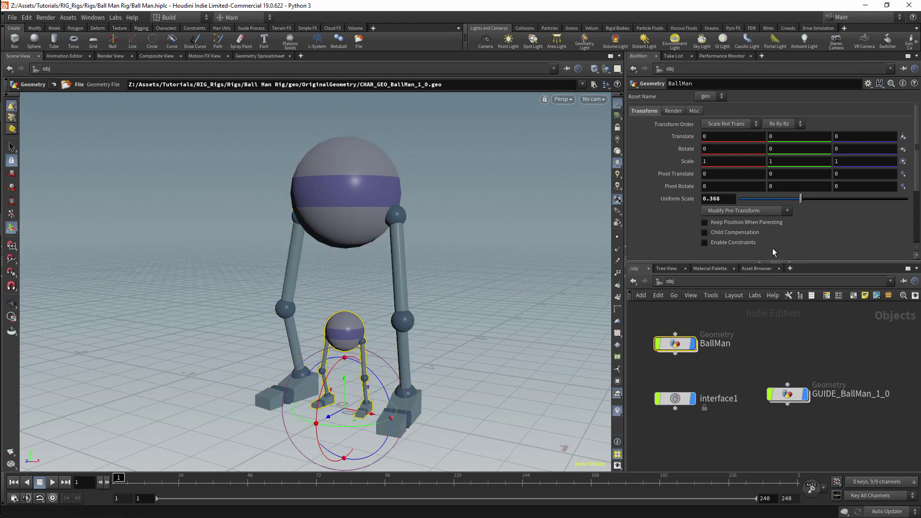
key(ctrl+z)
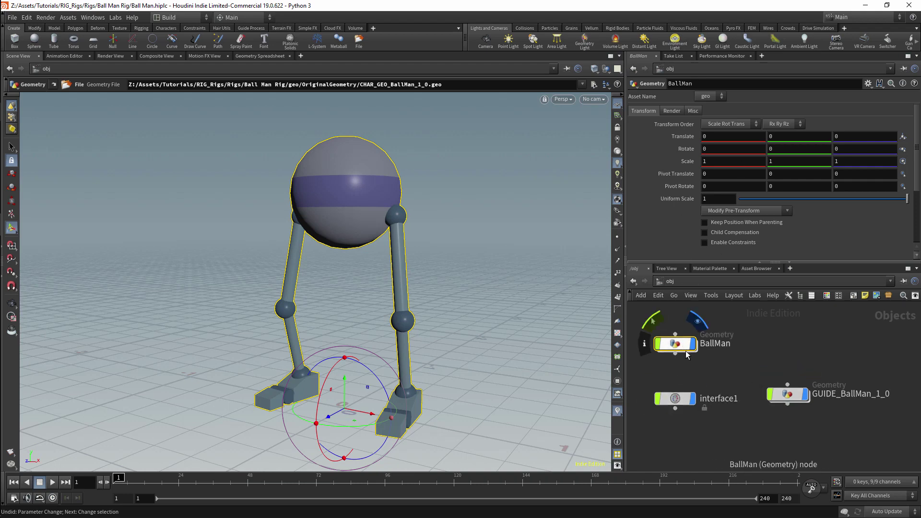
- Inside GUIDE_BallMan_1_0, display the Skeleton node and show EditMesh as a template wireframe behind it
mouse_move(683, 405)
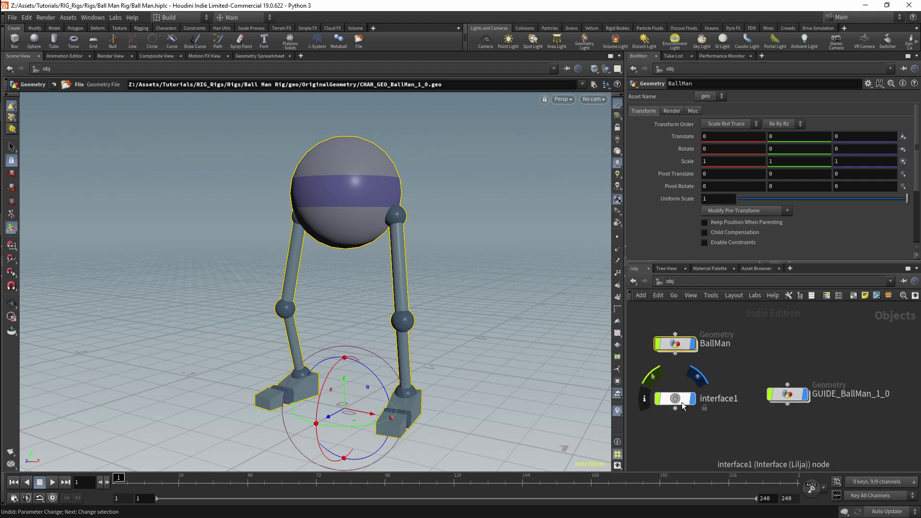
double_click(787, 395)
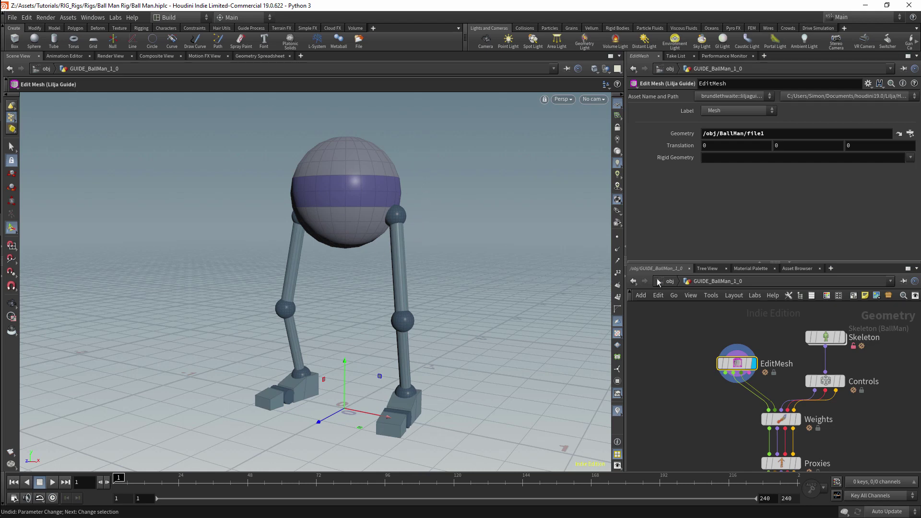
click(833, 337)
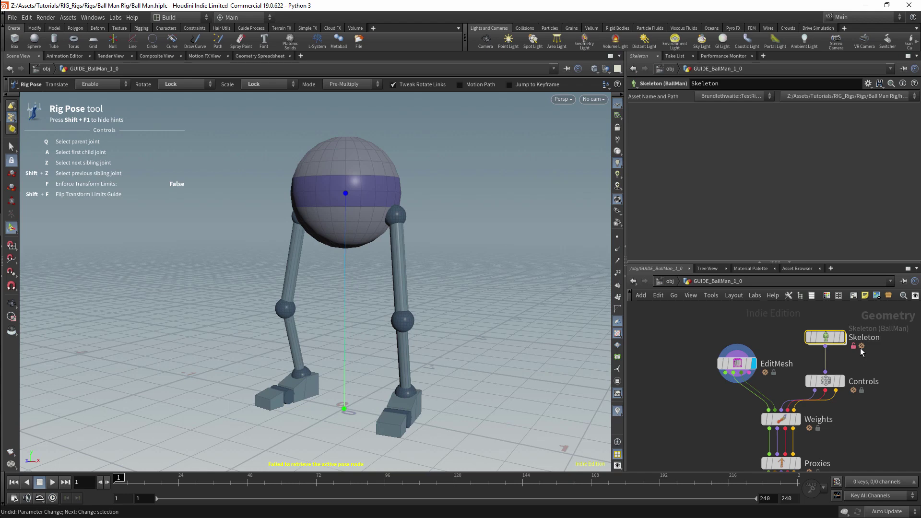
click(842, 337)
click(749, 363)
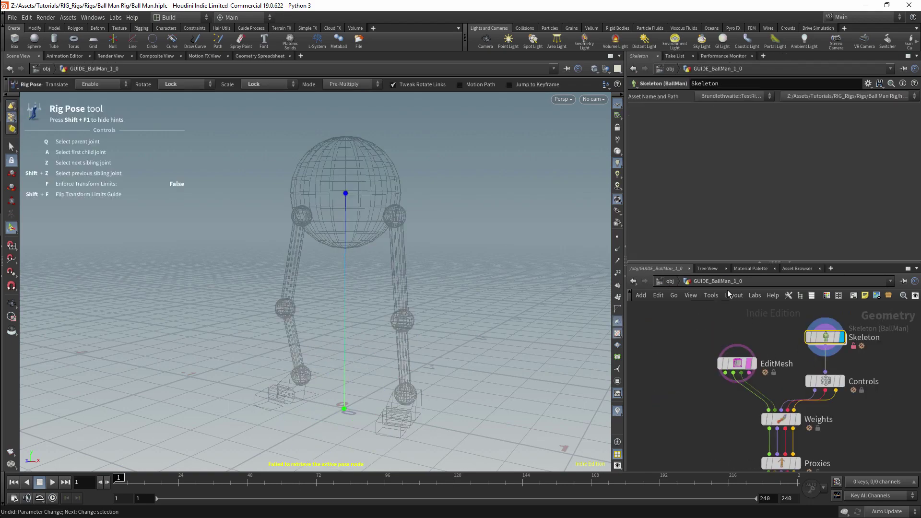
alt+drag(397, 195, 391, 257)
alt+right_drag(391, 258, 404, 226)
alt+drag(403, 226, 406, 240)
alt+middle_drag(407, 240, 410, 265)
- Examine the limb options offered by interface1 at the object level and return into GUIDE_BallMan_1_0
click(671, 281)
drag(641, 381, 706, 408)
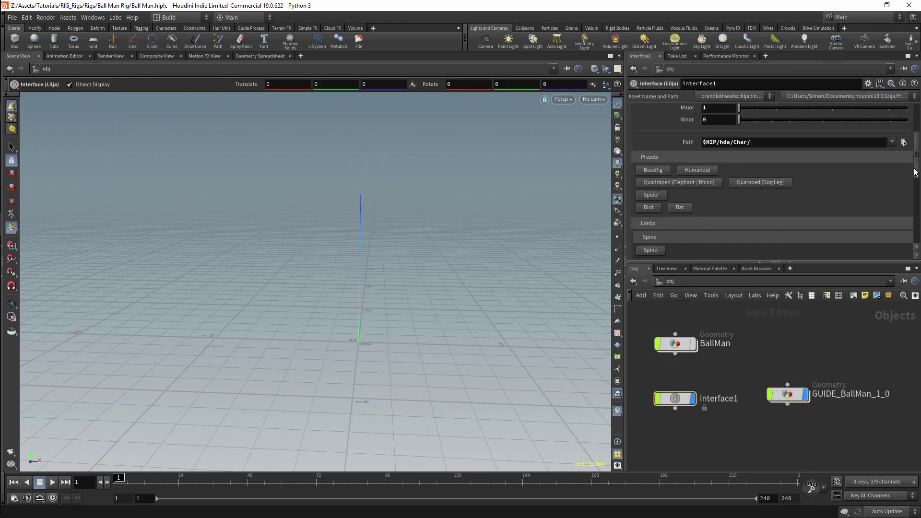
scroll(888, 206, down, 3)
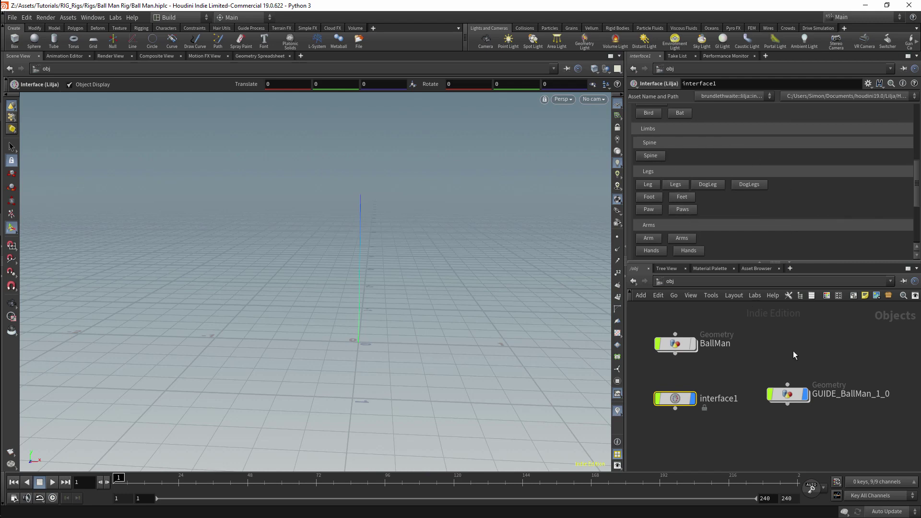
double_click(790, 396)
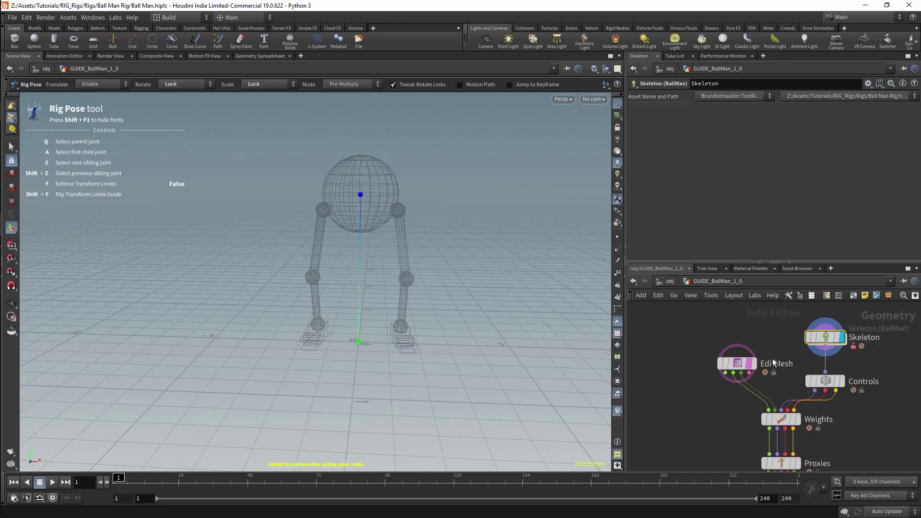
- Browse the Head, Hands and Arms limb categories available for the skeleton in the viewport
key(Escape)
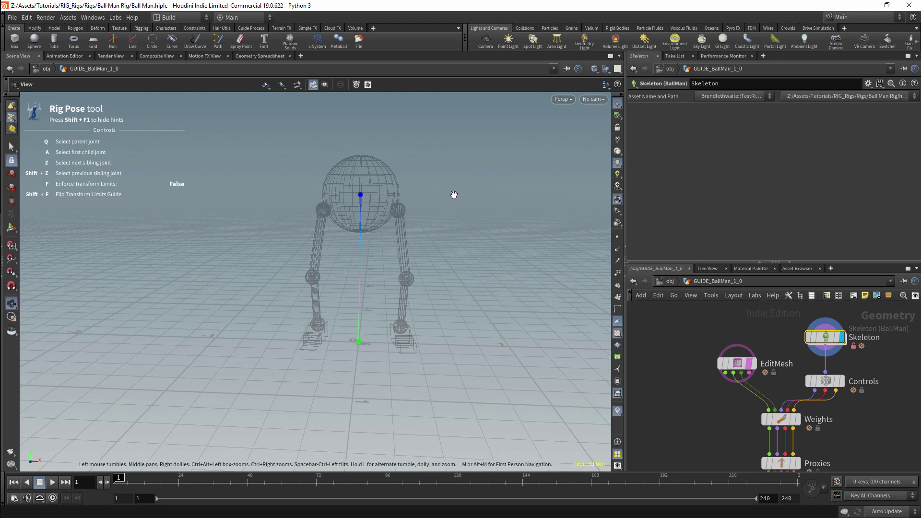
key(c)
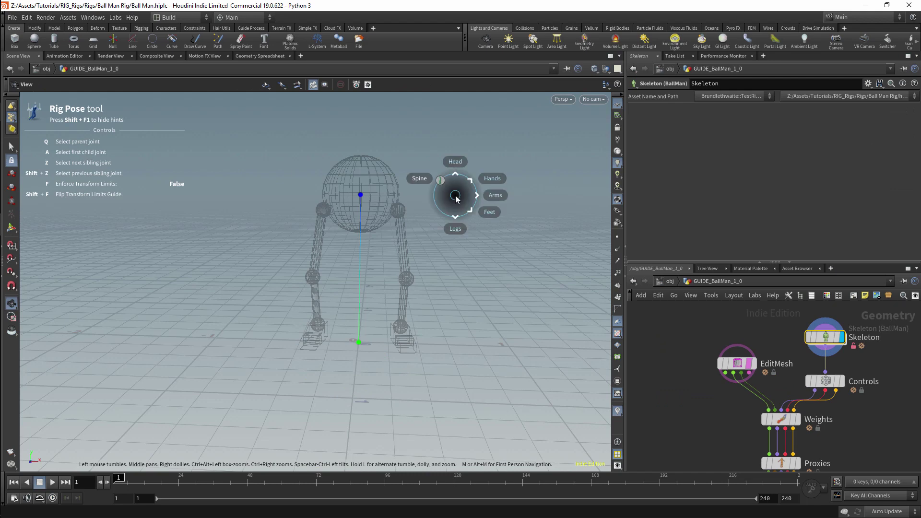
click(456, 160)
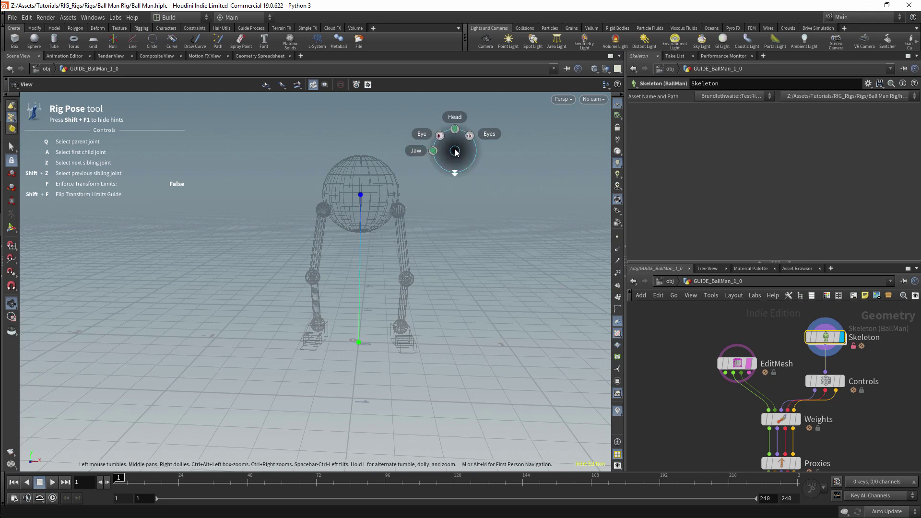
click(455, 178)
click(478, 165)
click(462, 180)
click(486, 181)
click(463, 181)
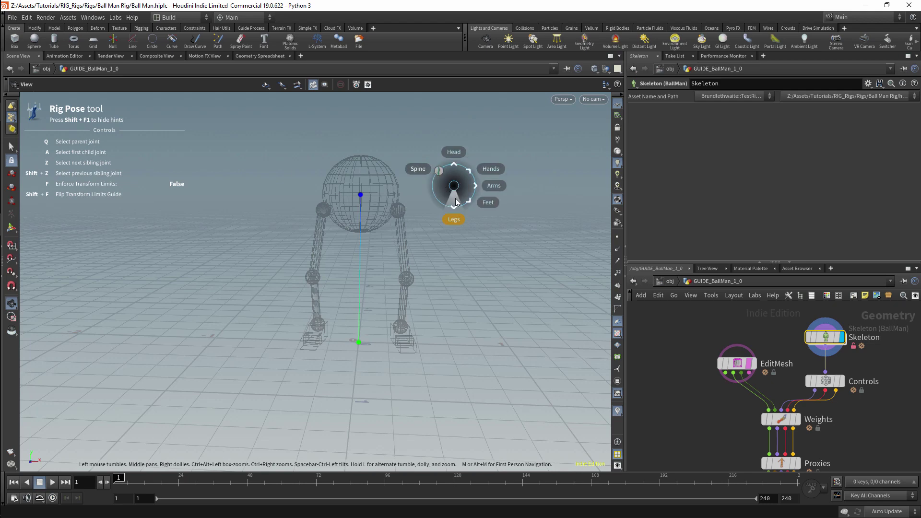
- Add the Legs limb pair to the guide skeleton, parented to the root joint inside the ball body
click(454, 216)
click(456, 193)
click(456, 215)
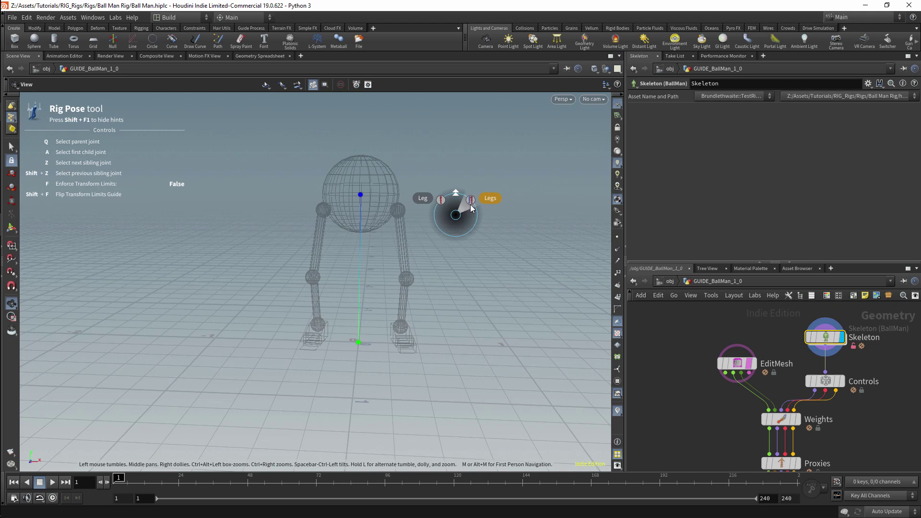
click(472, 206)
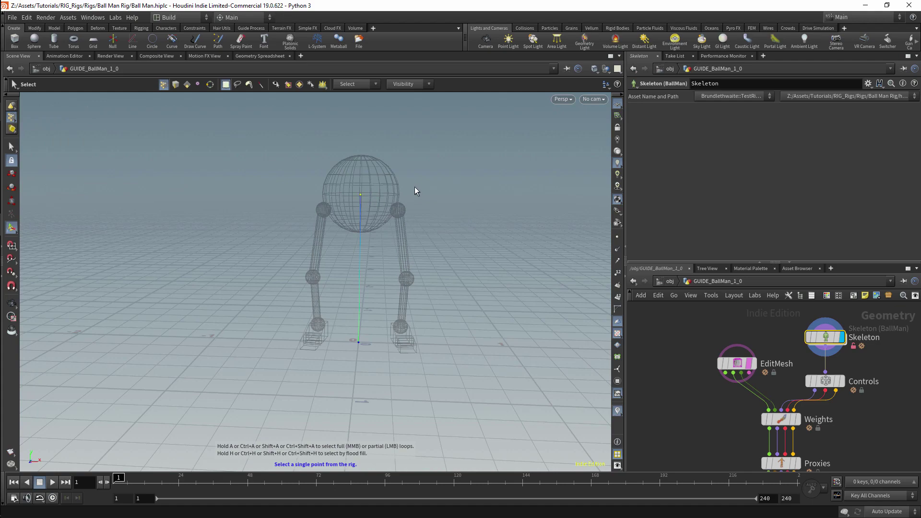
key(Return)
alt+middle_drag(444, 184, 490, 148)
alt+drag(439, 181, 440, 167)
alt+right_drag(440, 167, 471, 126)
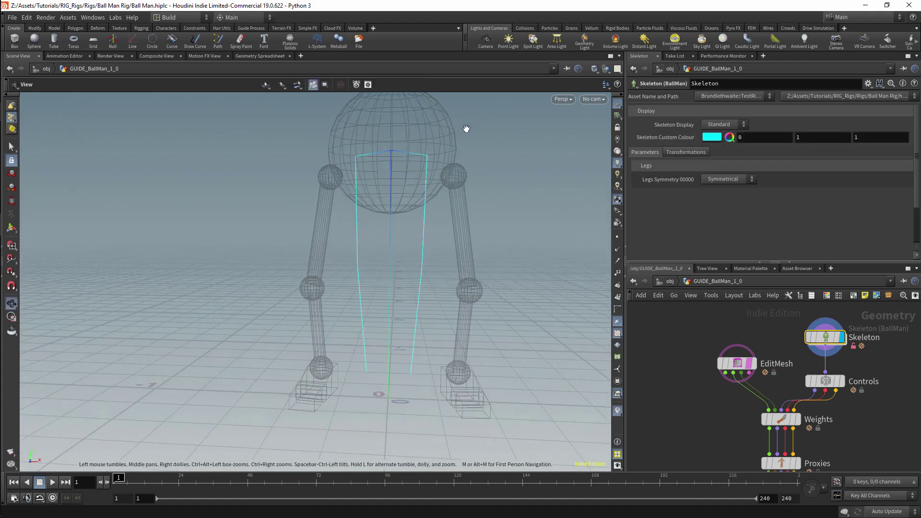
alt+middle_drag(470, 142, 467, 169)
- Move the left leg's hip and knee joints outward toward the mesh's hip and knee balls
key(Return)
click(430, 183)
drag(471, 140, 497, 159)
drag(451, 311, 476, 313)
- Try the Asymmetrical legs setting by moving the right knee and hip independently, and restore Symmetrical
click(729, 179)
click(710, 192)
drag(360, 290, 328, 321)
click(358, 182)
drag(359, 185, 330, 176)
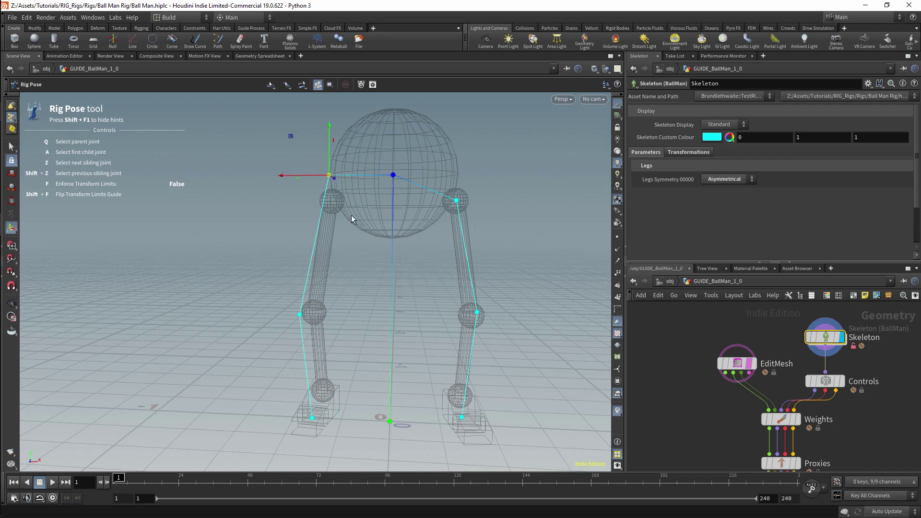
click(729, 179)
click(715, 181)
- Switch to the four-view layout and align the leg's hip, knee and ankle joints with the mesh from the side
key(space+b)
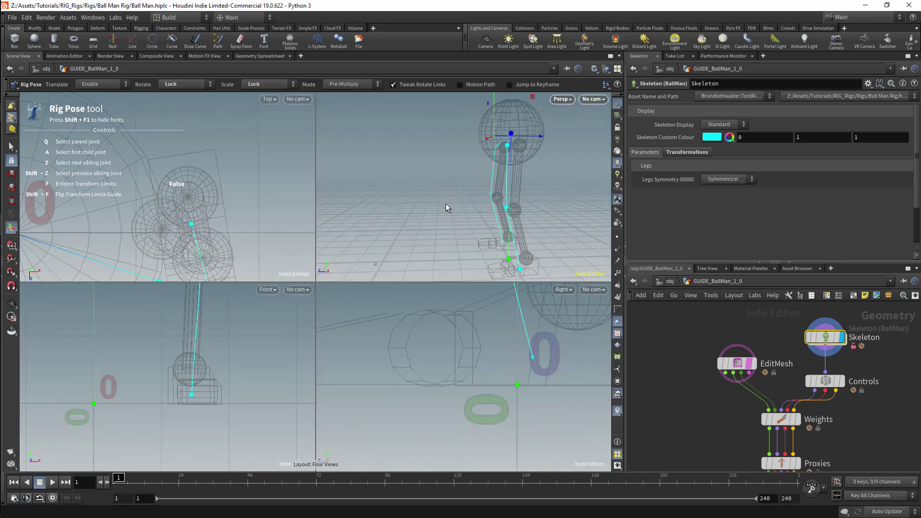
middle_drag(470, 403, 465, 471)
drag(419, 331, 443, 331)
middle_drag(448, 444, 451, 338)
drag(438, 355, 432, 360)
middle_drag(453, 446, 448, 370)
drag(465, 421, 460, 393)
- Center the left leg's ankle, knee and hip joints on the mesh balls as seen from the front
middle_drag(233, 381, 240, 447)
drag(223, 438, 221, 439)
drag(219, 321, 218, 321)
middle_drag(243, 307, 267, 461)
drag(216, 335, 219, 335)
mouse_move(477, 192)
mouse_down()
mouse_move(545, 138)
mouse_move(430, 202)
mouse_move(462, 199)
mouse_up()
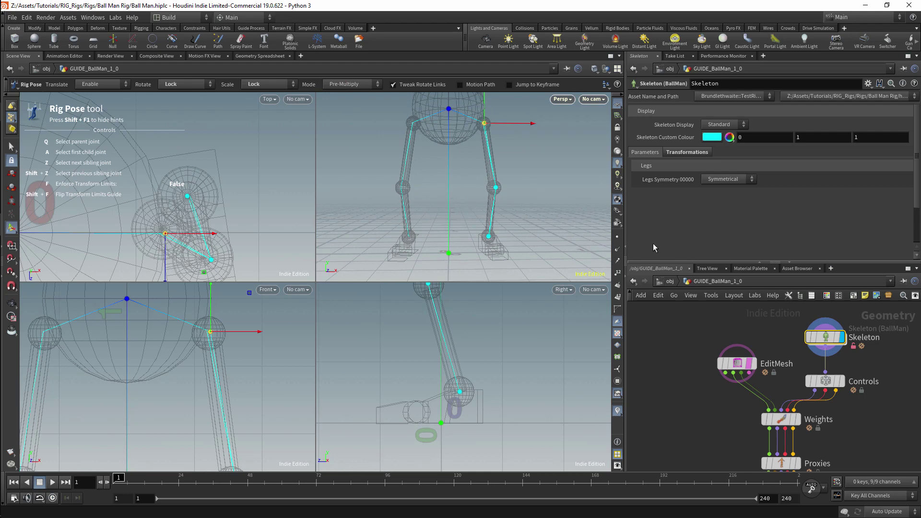
- Add the Feet limb pair to the guide skeleton, attached at the leg's ankle joint
key(c)
click(578, 228)
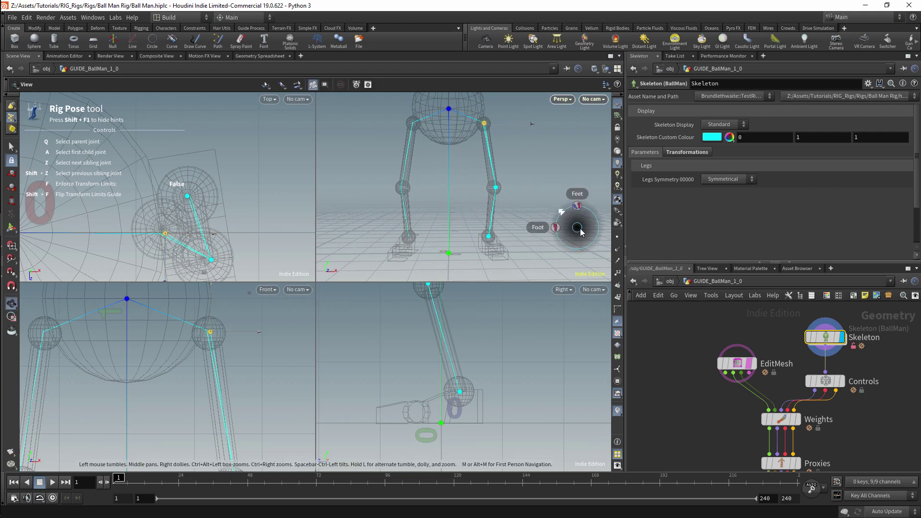
click(577, 206)
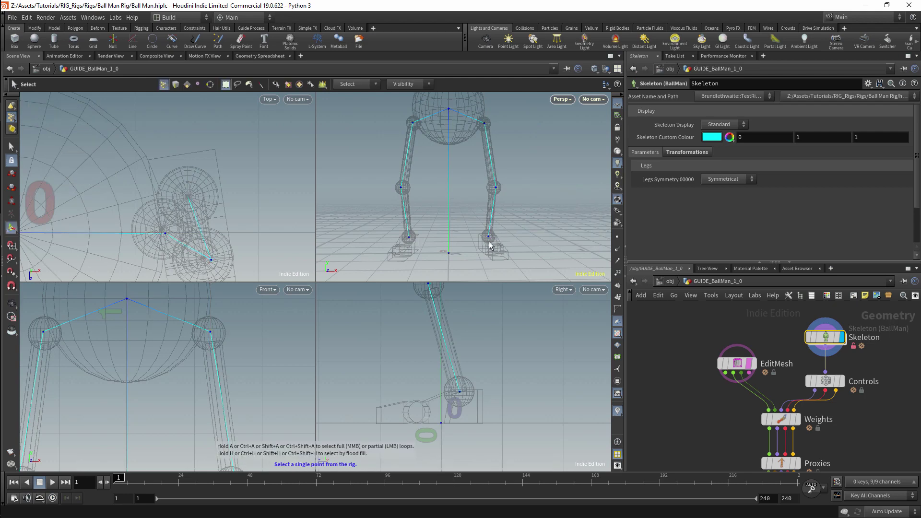
click(422, 244)
alt+drag(514, 219, 506, 249)
alt+right_drag(506, 249, 510, 197)
alt+middle_drag(510, 197, 523, 178)
key(Return)
- Move the left foot's ball, toe and heel joints onto the foot mesh as seen from above
drag(479, 240, 494, 187)
drag(482, 261, 511, 224)
click(498, 233)
alt+middle_drag(510, 225, 514, 198)
alt+middle_drag(206, 240, 216, 194)
alt+right_drag(216, 194, 211, 240)
drag(205, 273, 230, 273)
alt+middle_drag(231, 273, 226, 229)
drag(252, 268, 240, 264)
click(185, 188)
mouse_move(225, 229)
mouse_down()
mouse_move(214, 239)
mouse_move(233, 240)
mouse_up()
alt+middle_drag(245, 172, 256, 232)
click(189, 150)
- Align the left foot's ball joint and toe-tip pivot with the foot mesh as seen from the side
alt+drag(538, 211, 459, 187)
scroll(420, 366, up, 4)
alt+middle_drag(419, 366, 420, 302)
click(406, 382)
click(357, 395)
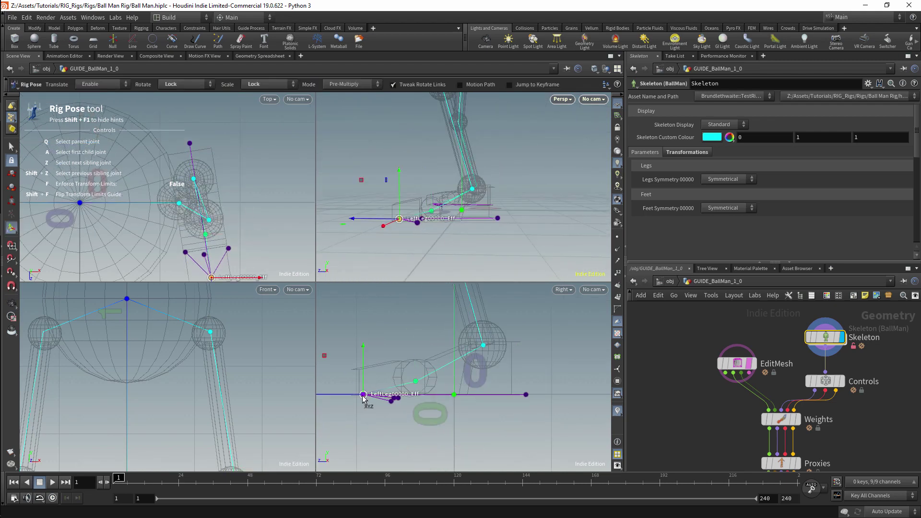
scroll(401, 352, up, 1)
drag(406, 385, 415, 382)
drag(354, 398, 350, 399)
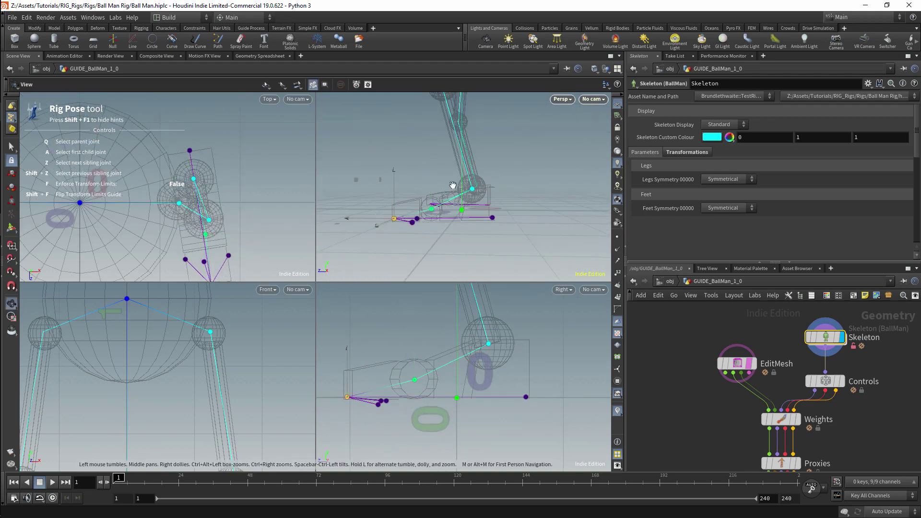
- Refine the left foot's remaining pivots along the foot outline as seen from above
alt+drag(448, 205, 438, 229)
scroll(439, 229, down, 5)
scroll(200, 142, up, 5)
drag(154, 171, 156, 175)
alt+middle_drag(255, 259, 249, 154)
drag(259, 201, 258, 201)
scroll(271, 176, up, 1)
alt+middle_drag(271, 175, 271, 203)
drag(257, 229, 252, 226)
scroll(242, 194, down, 8)
drag(462, 184, 479, 178)
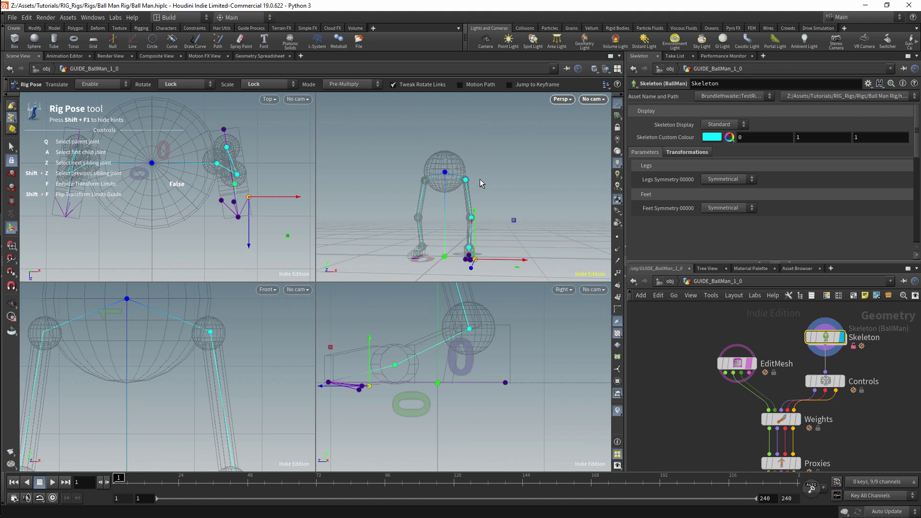
- Display the Weights node's result and then the Proxies node further down the guide network
mouse_move(821, 424)
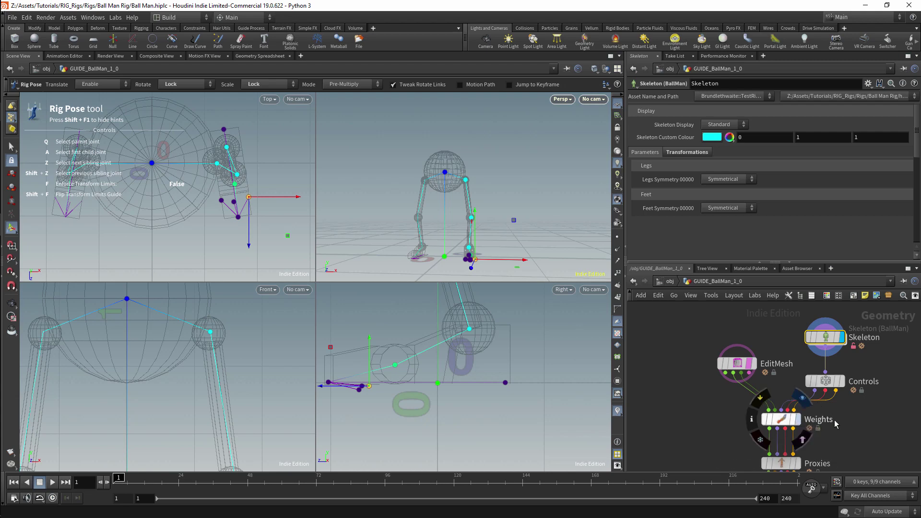
key(r)
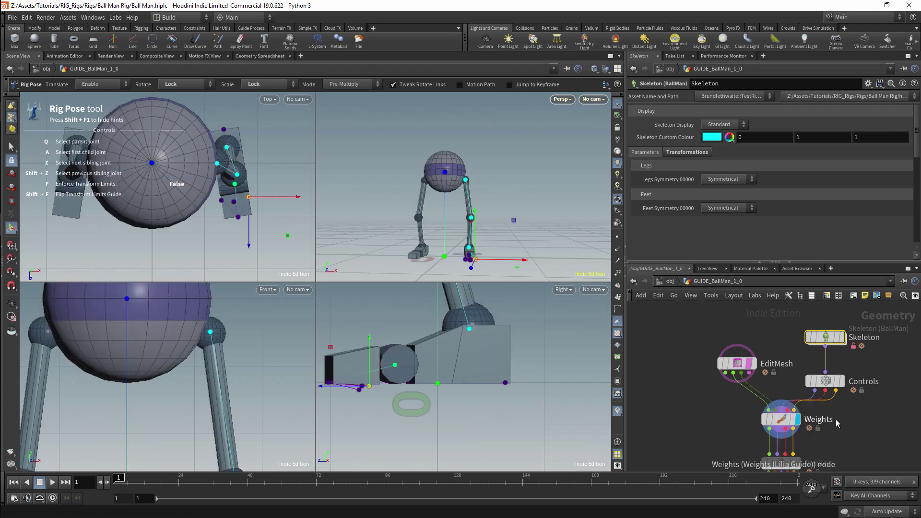
middle_drag(840, 422, 854, 355)
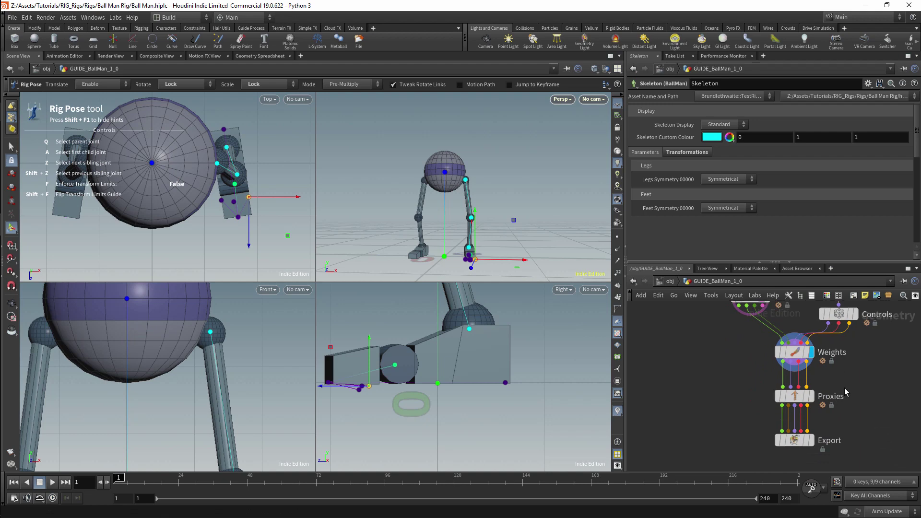
click(815, 398)
middle_drag(863, 422, 863, 373)
scroll(800, 388, up, 2)
- Build the rig and paint objects from the Export node and space out the new nodes at the object level
click(739, 408)
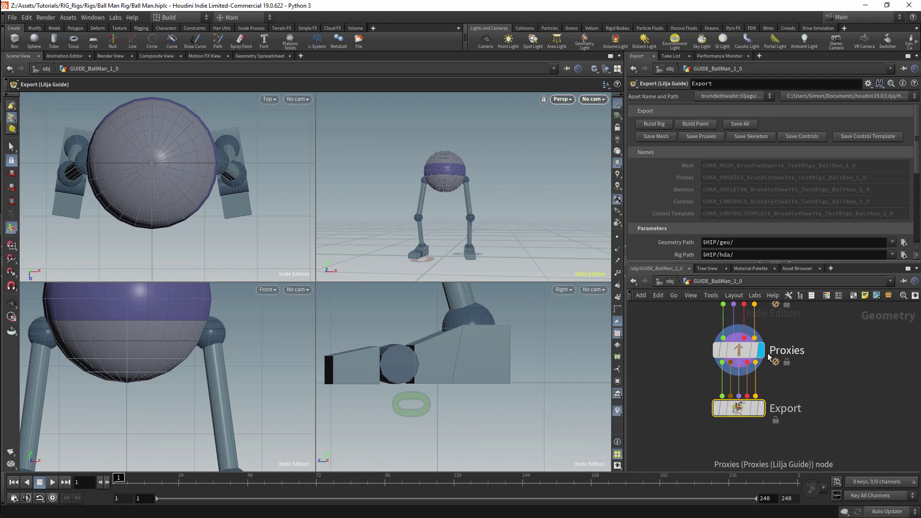
mouse_move(766, 355)
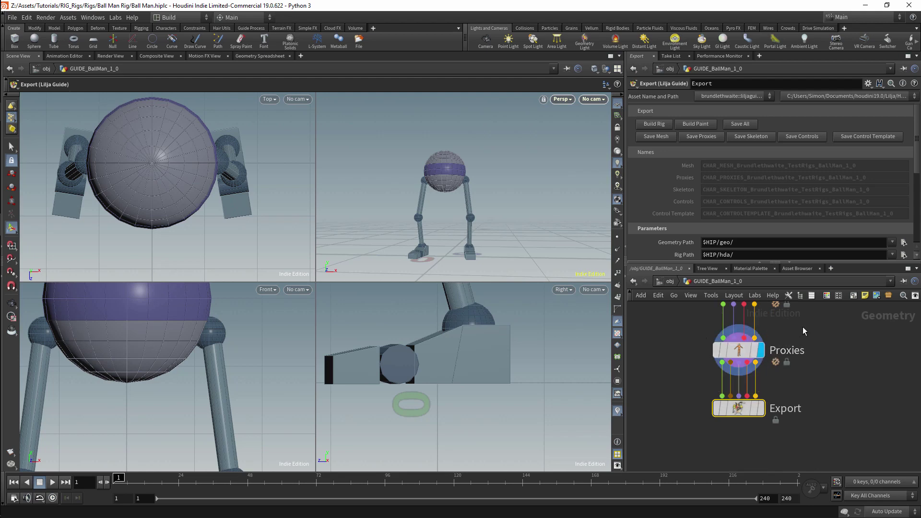
scroll(801, 331, down, 3)
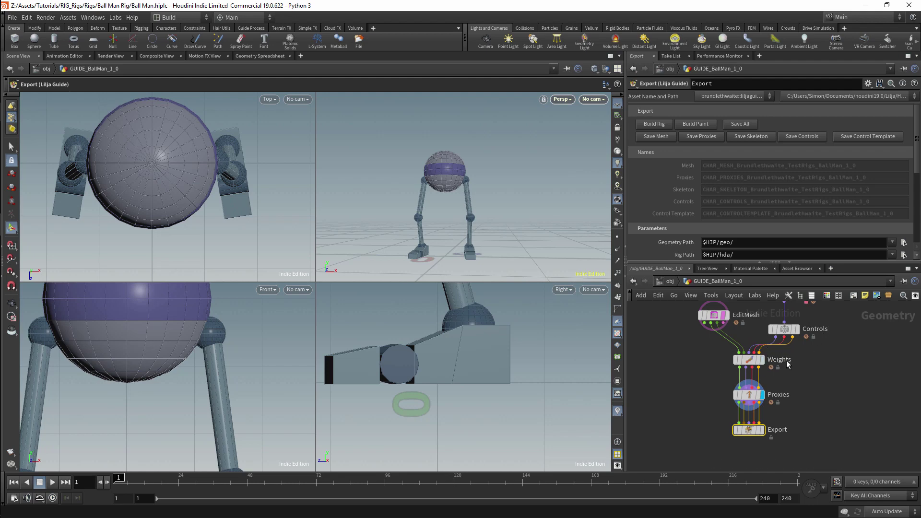
click(655, 124)
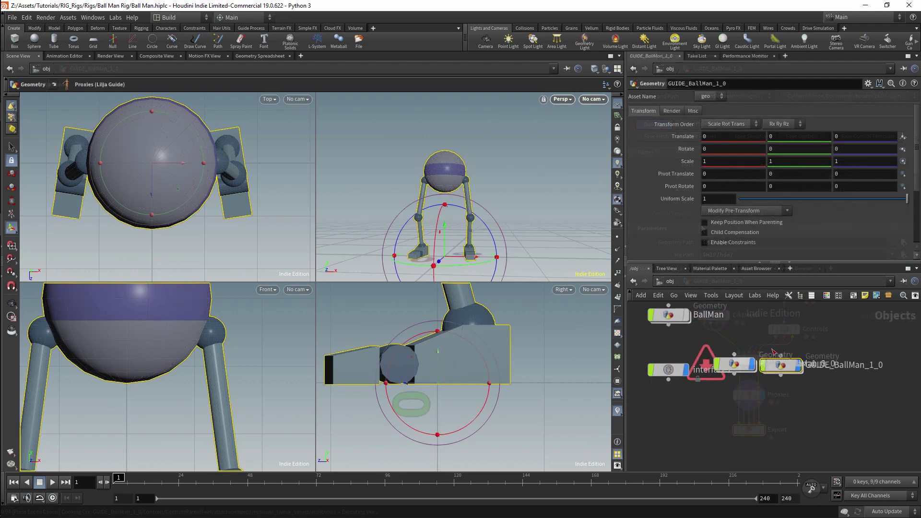
mouse_move(738, 350)
mouse_down()
mouse_move(789, 427)
mouse_move(755, 434)
mouse_up()
key(l)
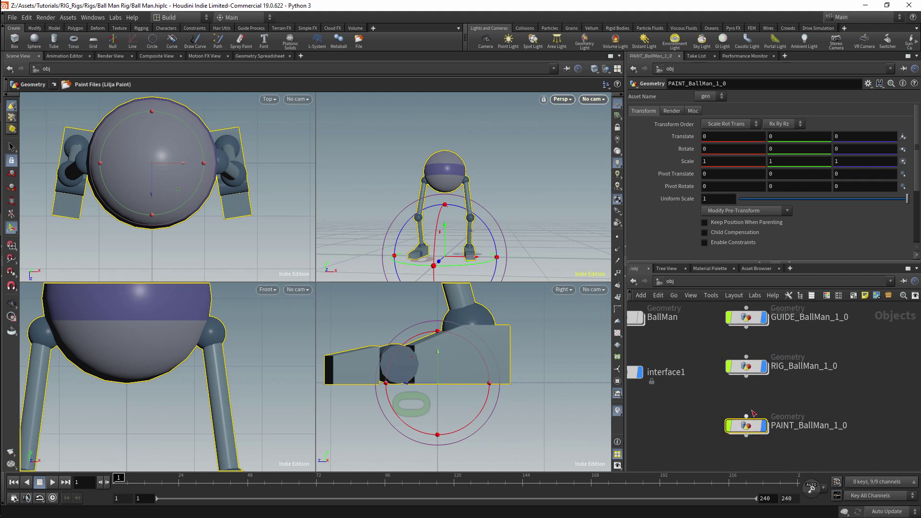
- Enter PAINT_BallMan_1_0, look over its network and display the Paint node
double_click(751, 431)
scroll(815, 331, up, 3)
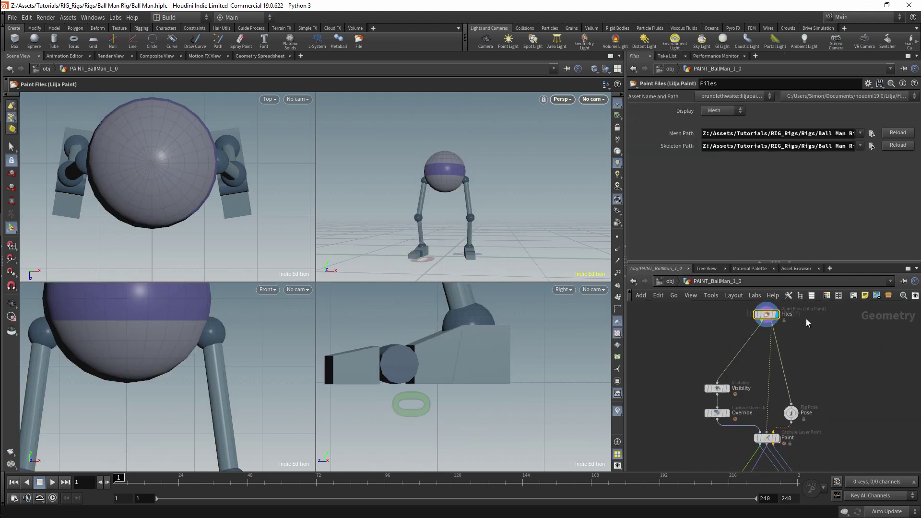
middle_drag(807, 318, 821, 355)
middle_drag(835, 387, 802, 348)
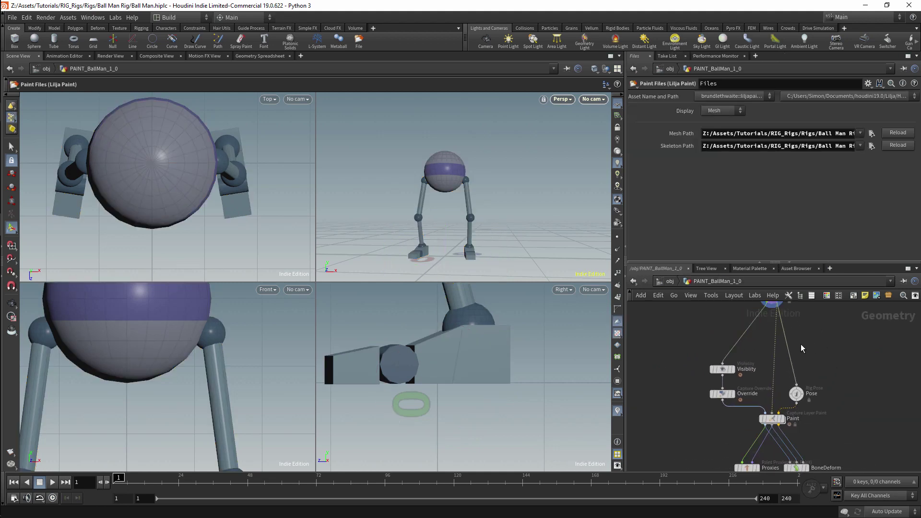
click(720, 369)
middle_drag(743, 341, 753, 362)
mouse_move(485, 206)
alt+mouse_down()
mouse_move(460, 211)
mouse_move(475, 216)
alt+mouse_up()
click(792, 439)
click(781, 439)
alt+scroll(475, 216, up, 5)
alt+scroll(475, 216, down, 3)
click(807, 414)
alt+middle_drag(472, 211, 475, 152)
right_click(719, 235)
click(578, 203)
key(r)
click(470, 184)
key(ctrl+z)
key(ctrl+z)
key(ctrl+z)
key(ctrl+z)
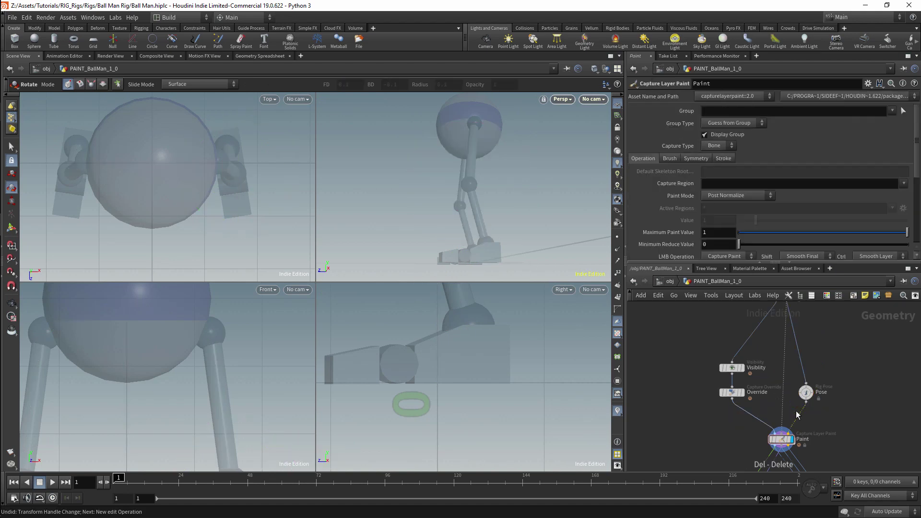
alt+drag(451, 192, 490, 206)
key(ctrl+z)
alt+drag(494, 240, 476, 263)
- Bypass the Override and Visibility nodes in the paint network
click(806, 409)
middle_drag(816, 432, 796, 443)
click(768, 323)
middle_drag(787, 394, 793, 340)
click(730, 344)
click(732, 367)
click(721, 366)
click(785, 408)
click(715, 362)
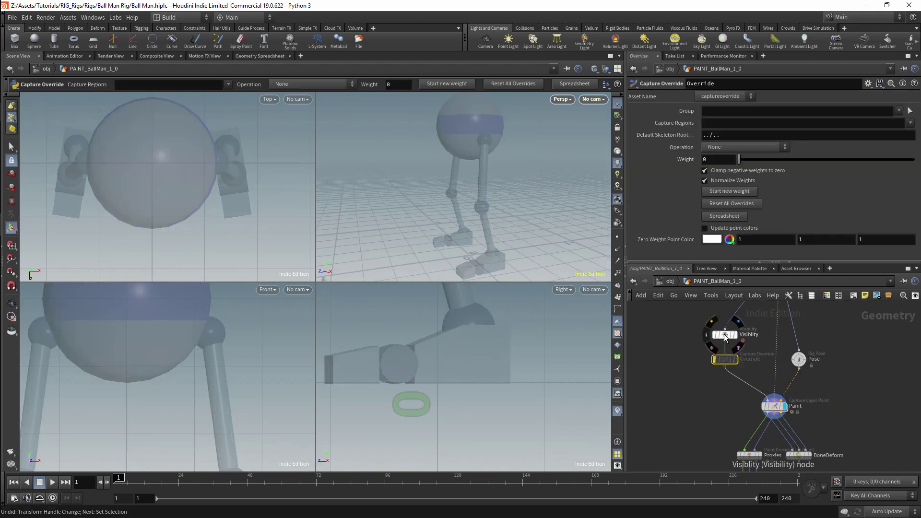
click(715, 337)
- Display BoneDeform and, with the Pose node, rotate a left leg joint about -40.4, 27.3 and LeftLeg00000_Foot about -28.3 in X
middle_drag(797, 417, 780, 374)
click(791, 413)
click(789, 359)
alt+drag(485, 216, 518, 218)
click(484, 215)
drag(528, 256, 514, 263)
alt+drag(538, 249, 509, 240)
mouse_move(527, 202)
mouse_down()
mouse_move(525, 215)
mouse_move(518, 178)
mouse_up()
click(500, 227)
alt+drag(524, 206, 552, 211)
- In PAINT_BallMan_1_0, assign the ball's points 0-265 to the Hips capture region with Replace Existing Override at weight 1
click(671, 281)
double_click(740, 400)
click(717, 281)
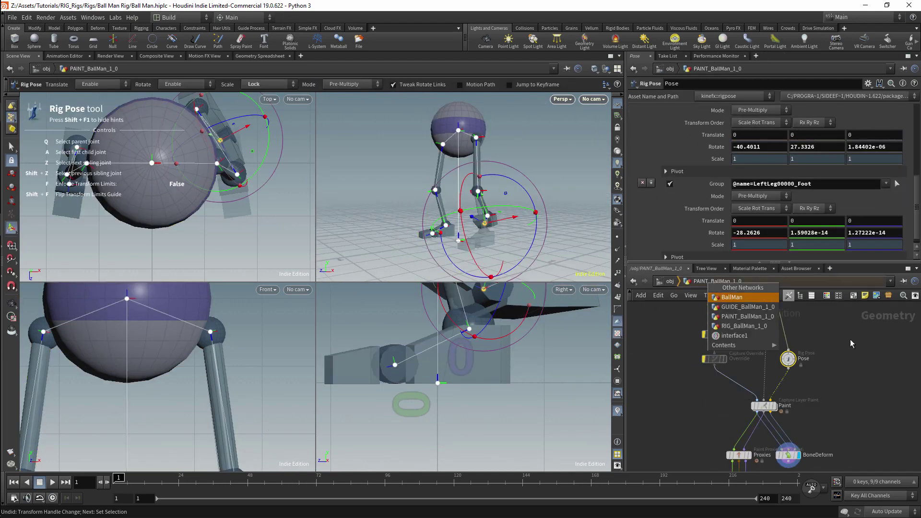
alt+drag(480, 191, 508, 201)
click(724, 350)
click(723, 430)
alt+drag(712, 364, 712, 399)
alt+drag(481, 152, 520, 192)
click(911, 111)
double_click(511, 204)
key(Return)
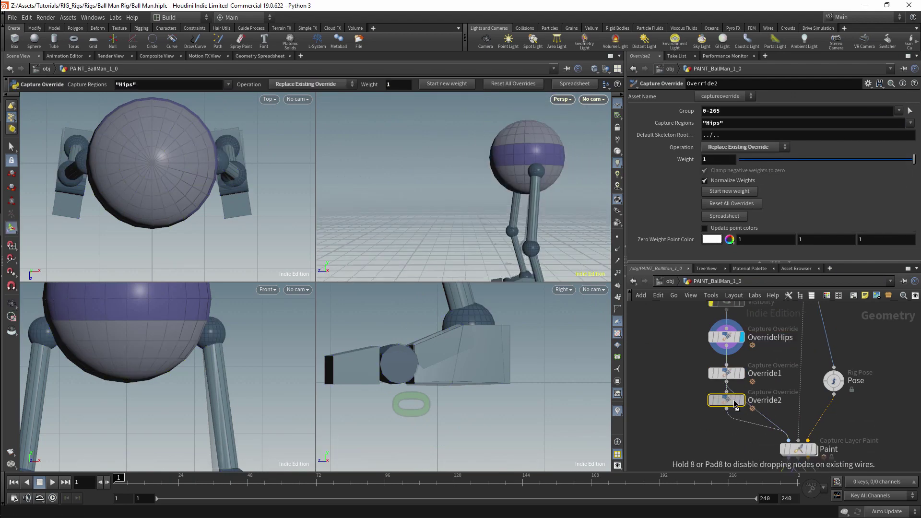
- Display Override1 in wireframe, set its group to the left thigh geometry and pick its capture region
scroll(538, 186, up, 5)
key(w)
scroll(541, 190, down, 5)
double_click(518, 118)
click(742, 373)
click(911, 111)
double_click(502, 169)
key(Return)
click(910, 123)
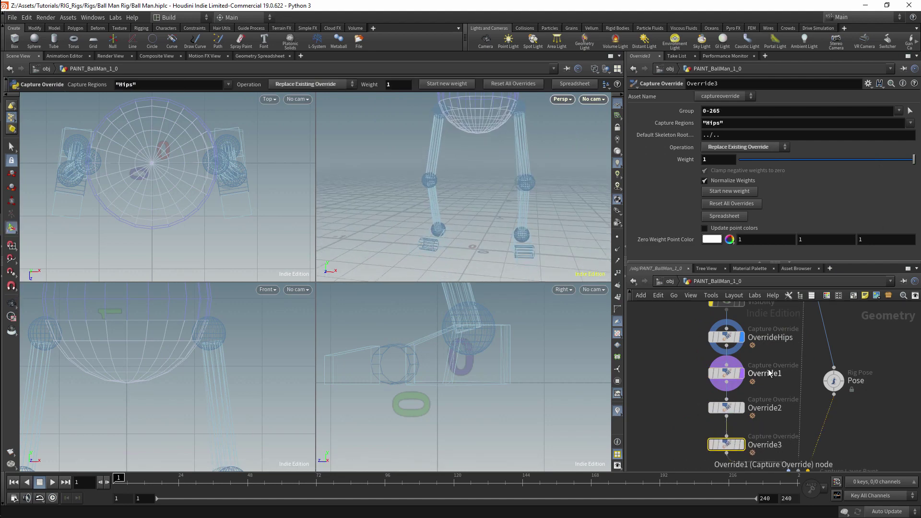
- Rename Override1 as OverrideLThigh and Override2 as OverrideLShin
double_click(765, 374)
text(OverrideLShin)
key(Return)
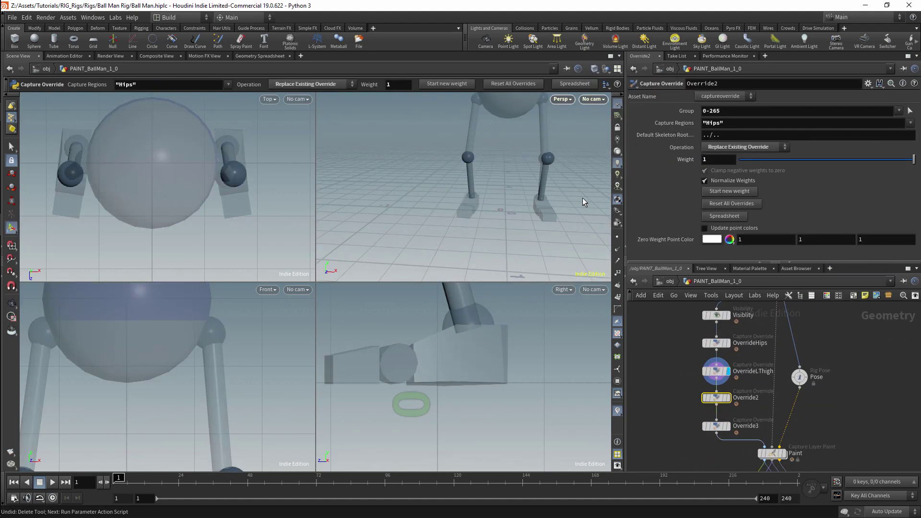
text(LShin)
key(Return)
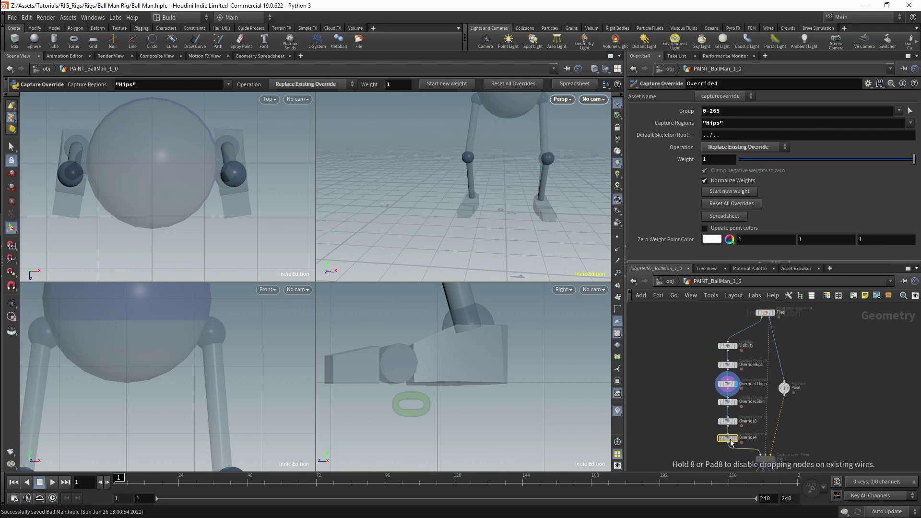
- Select the Visibility node and open its group selection
click(728, 345)
click(910, 111)
click(899, 111)
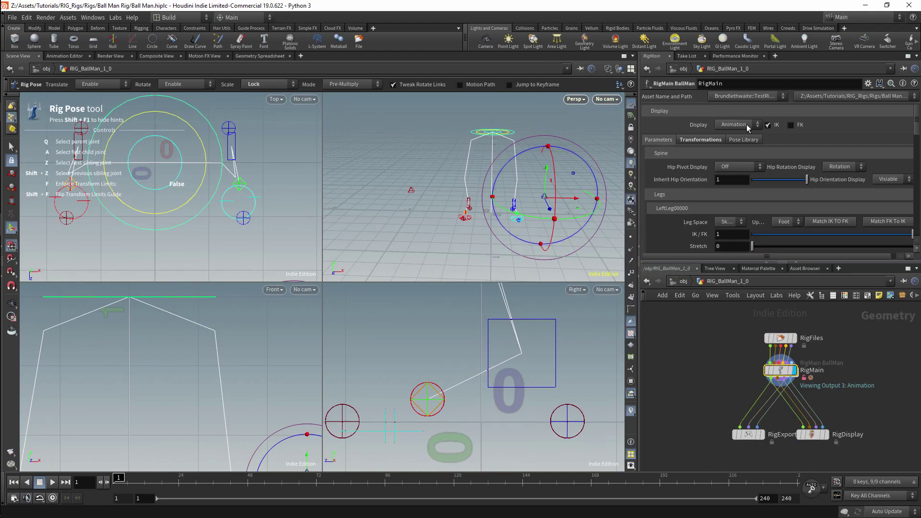
- Compare RigMain's IK-only and FK-only control displays, and leave both IK and FK controls shown
click(746, 125)
click(798, 125)
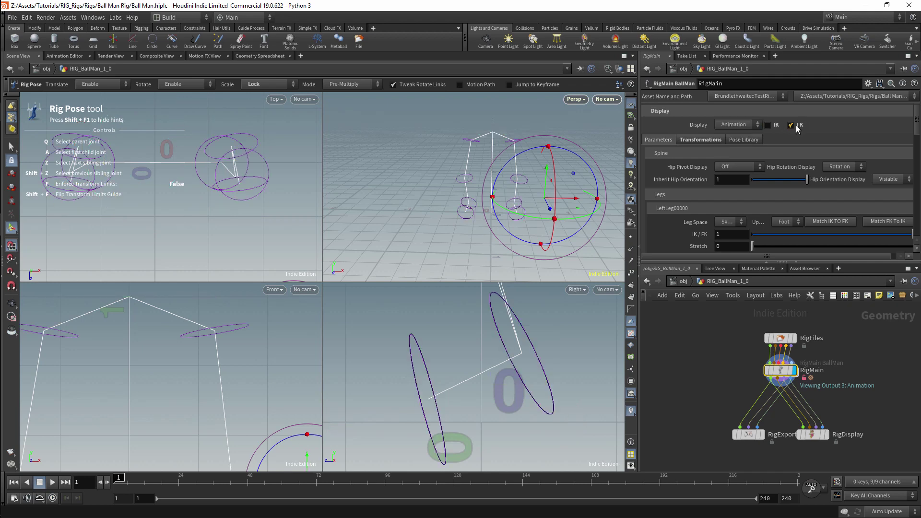
click(791, 125)
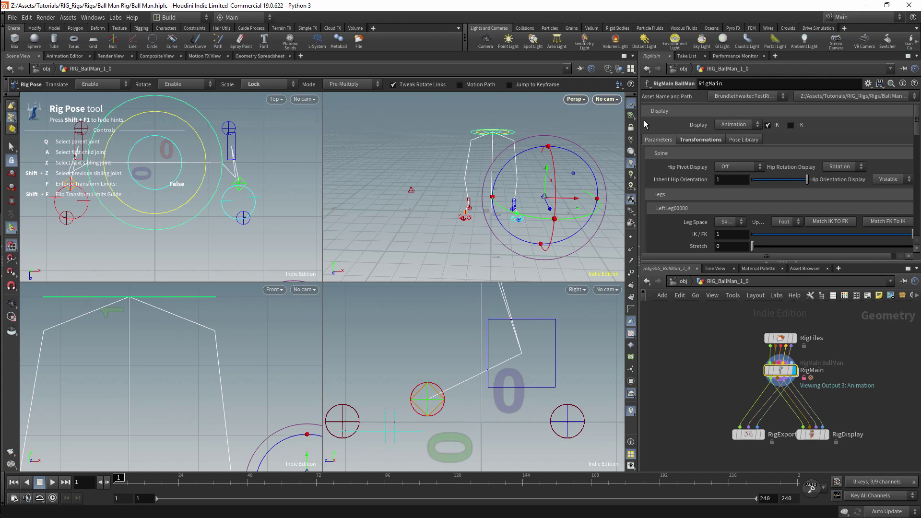
click(597, 134)
alt+drag(597, 134, 574, 145)
scroll(573, 145, up, 3)
click(792, 125)
- Try rotating the left foot control by about -29.7 degrees and undo the rotation
click(513, 122)
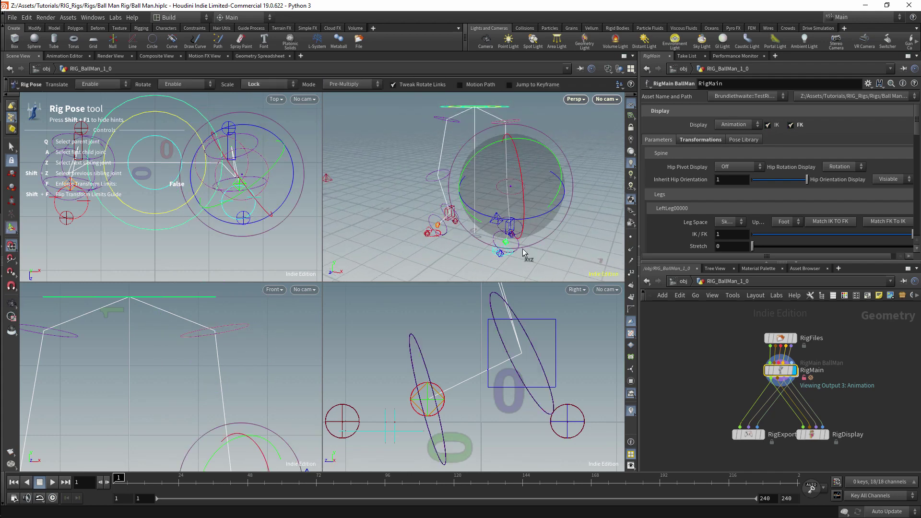
alt+drag(520, 256, 480, 243)
click(527, 244)
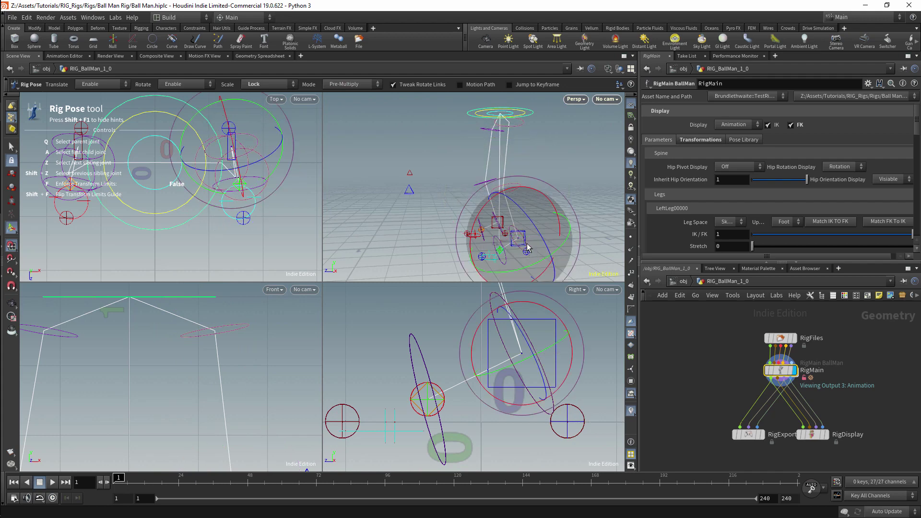
drag(497, 194, 494, 226)
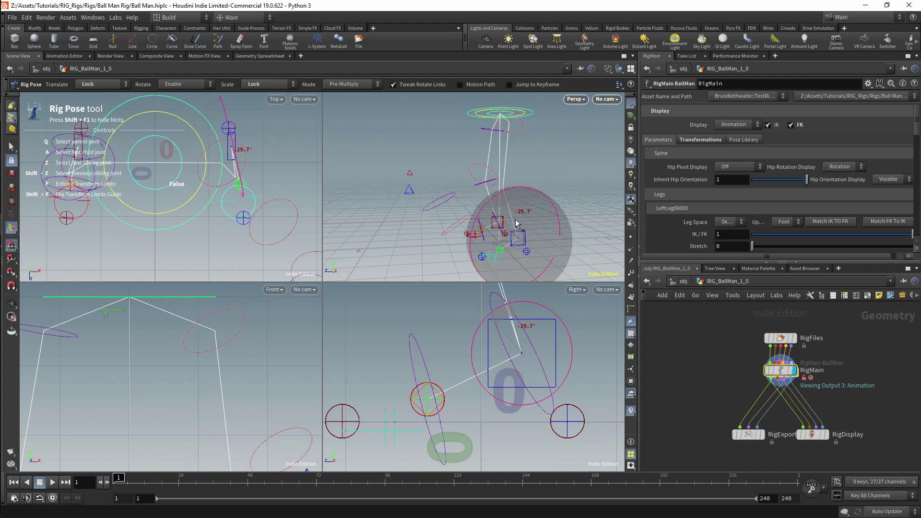
key(ctrl+z)
click(541, 159)
alt+drag(543, 159, 576, 157)
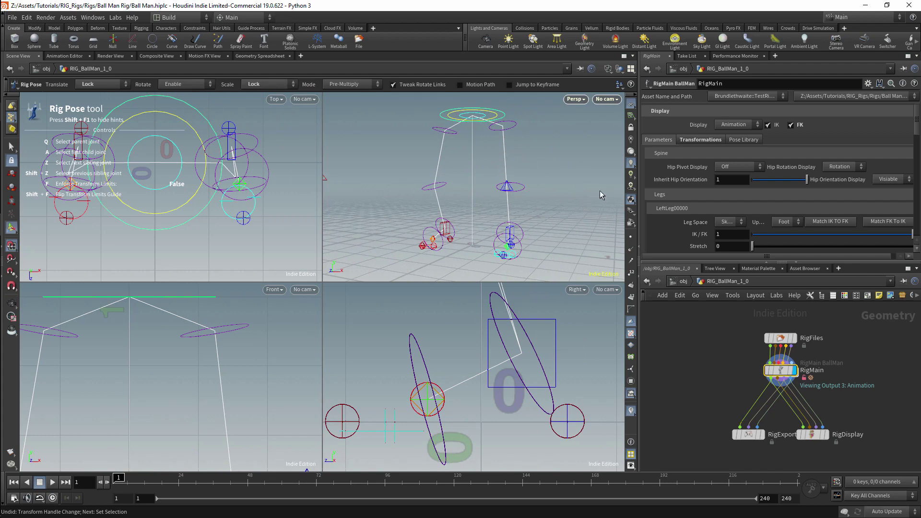
- Preview RigMain's Mesh and Skeleton outputs and set Display back to Animation
click(740, 125)
click(738, 132)
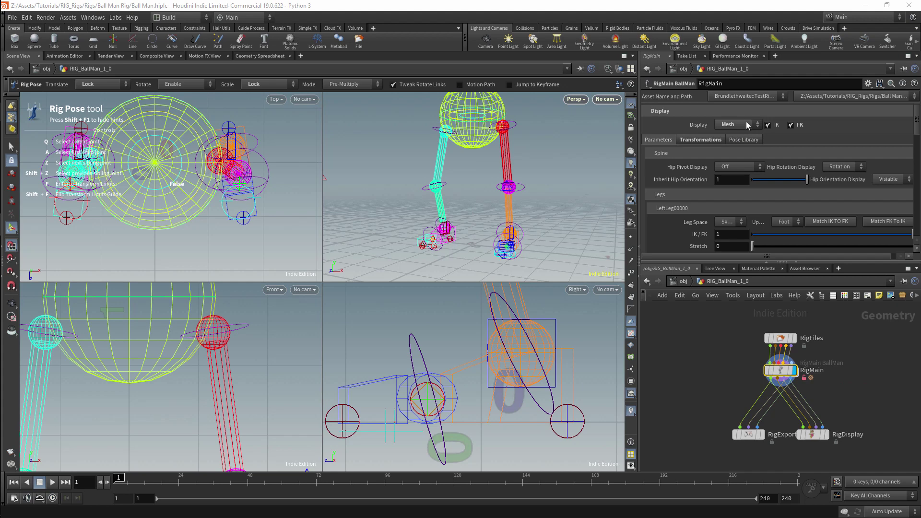
click(745, 123)
click(741, 122)
click(739, 152)
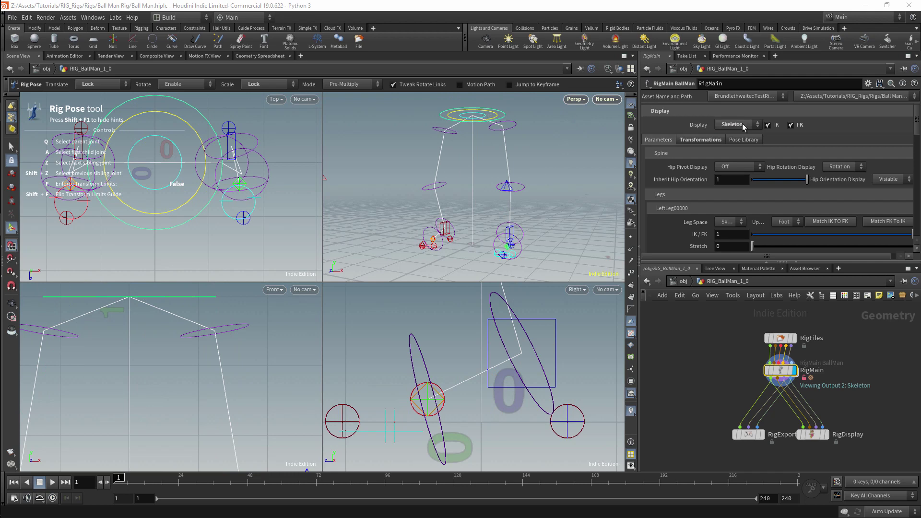
click(743, 123)
click(726, 165)
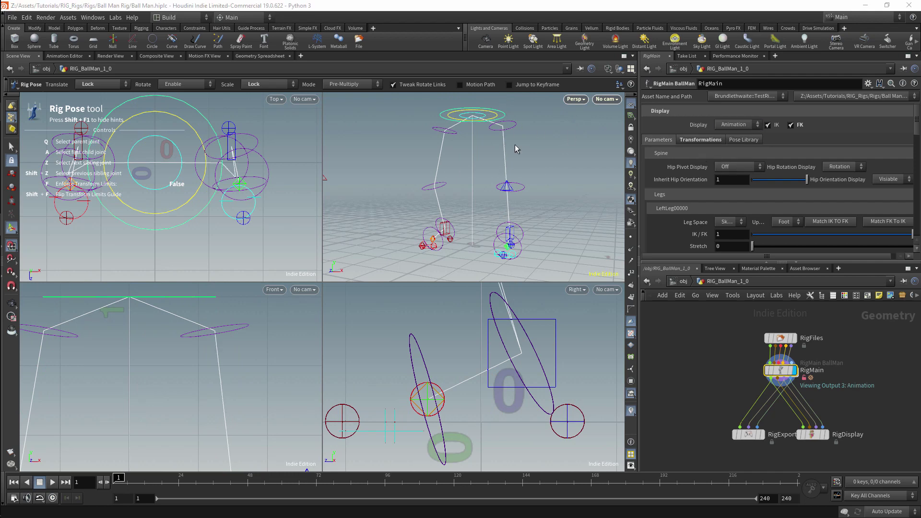
- Try moving the LeftLeg00000_Main control with grid snapping and undo the move
click(511, 233)
drag(510, 233, 551, 202)
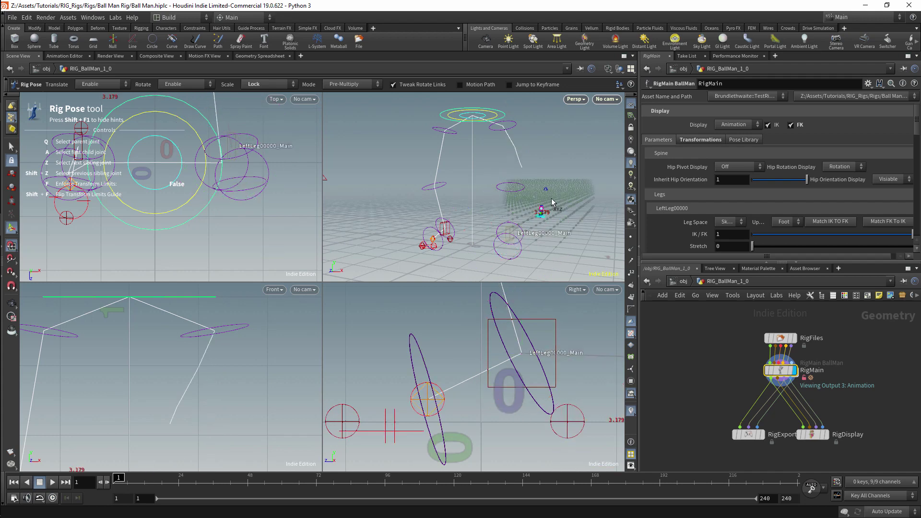
key(ctrl+z)
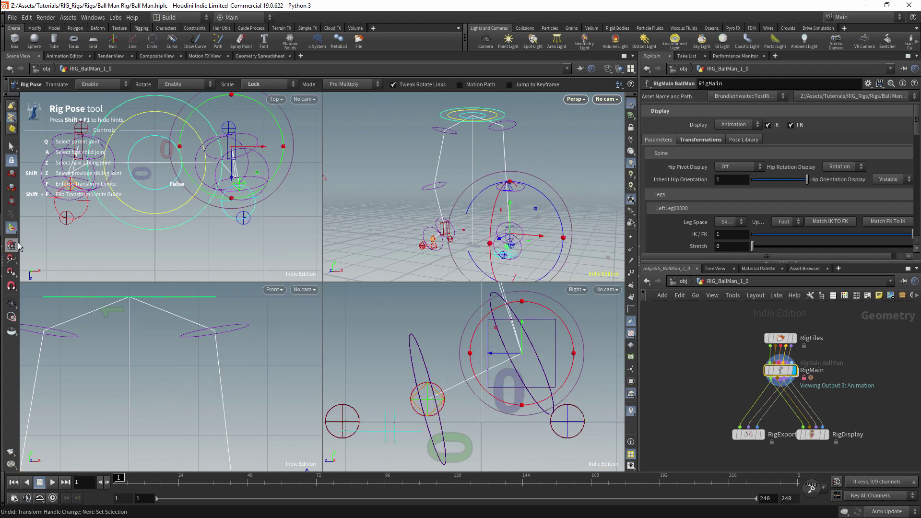
- Move the LeftLeg00000_Main control outward and preview the Mesh and Skeleton outputs before returning Display to Animation
drag(515, 239, 546, 219)
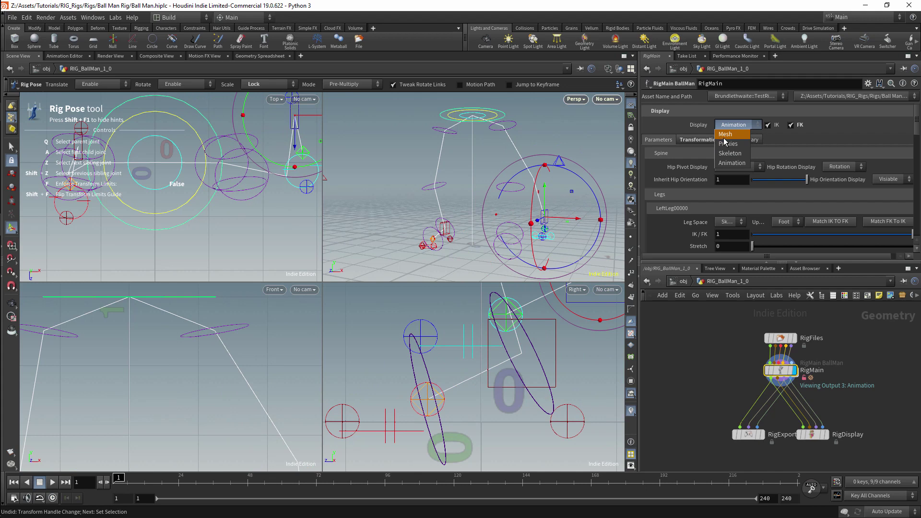
click(725, 135)
click(734, 124)
click(731, 153)
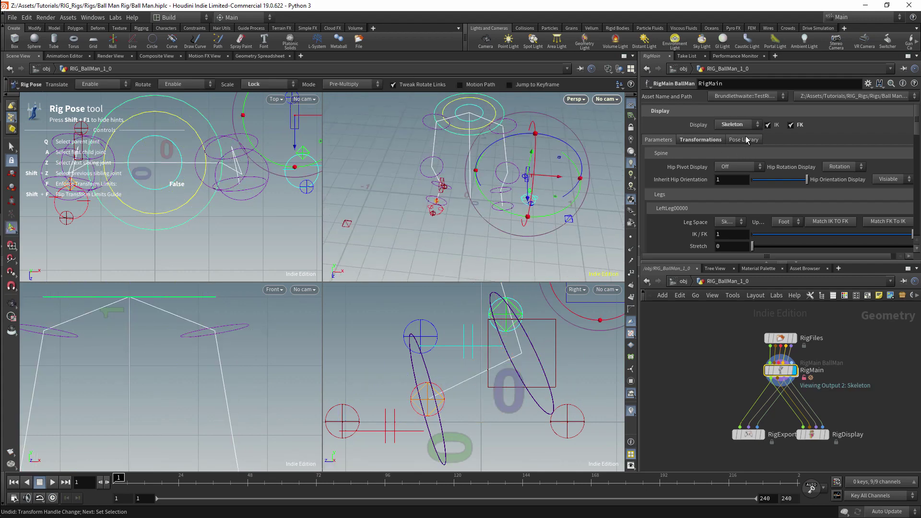
click(736, 166)
- Display the RigDisplay node and set the viewport shading to Smooth Shaded
mouse_move(572, 132)
alt+mouse_down()
mouse_move(495, 160)
mouse_move(510, 153)
mouse_move(612, 161)
mouse_move(579, 173)
mouse_move(582, 129)
alt+mouse_up()
alt+drag(526, 184, 580, 164)
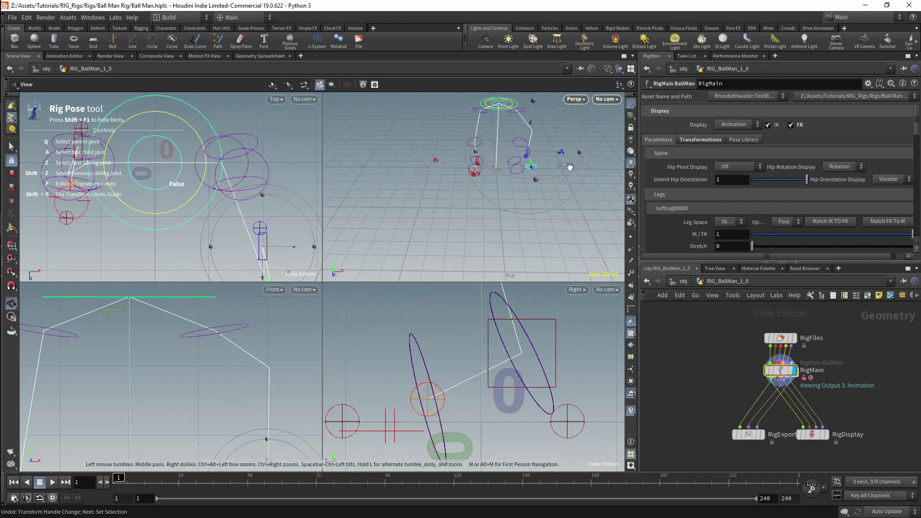
alt+right_drag(580, 165, 583, 139)
alt+middle_drag(583, 139, 540, 146)
click(828, 437)
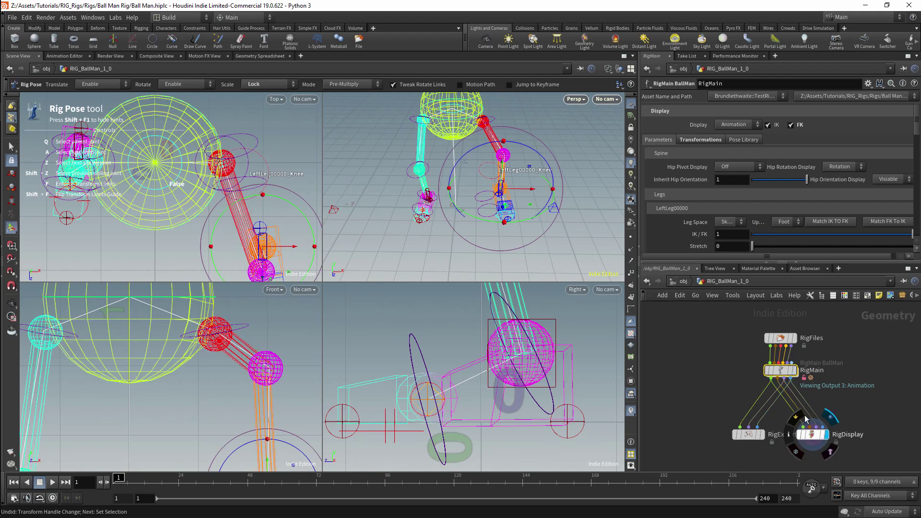
click(608, 69)
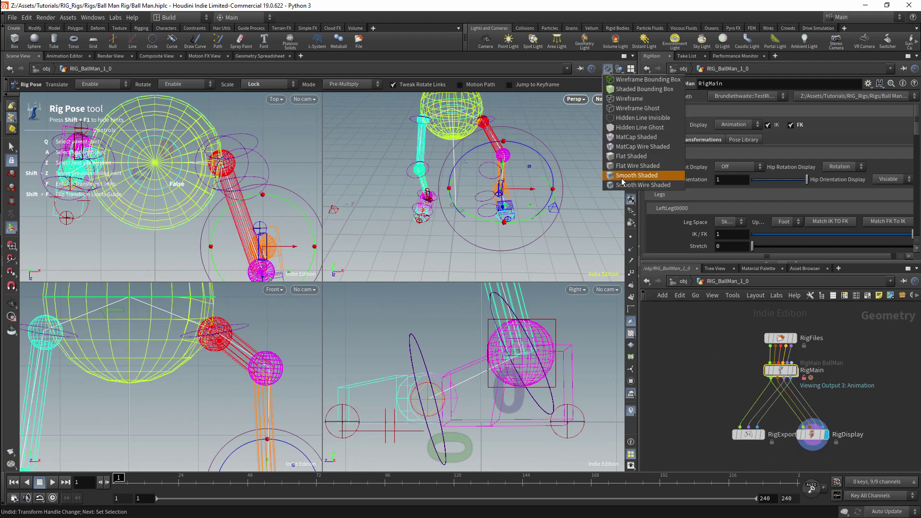
click(622, 176)
alt+drag(566, 146, 557, 125)
- Move the left foot control farther outward and inspect the skinning around the left knee
click(534, 189)
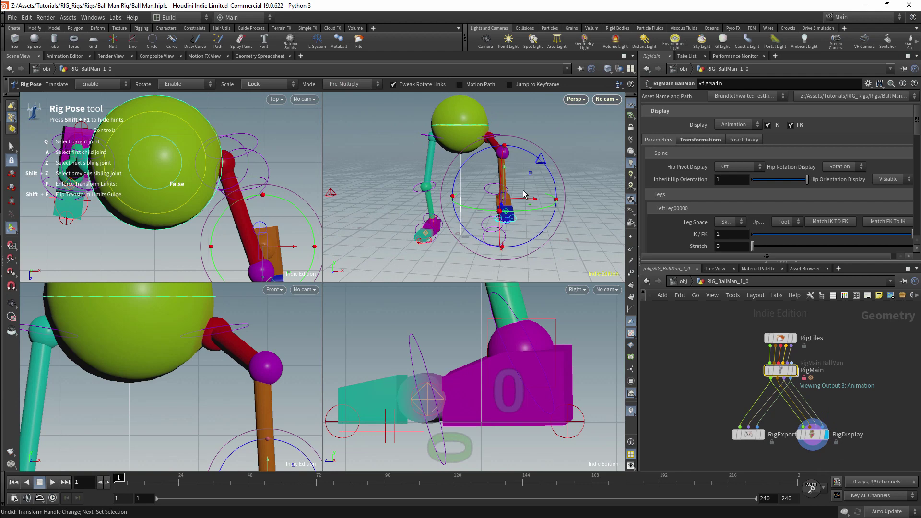
drag(502, 201, 526, 207)
key(space)
drag(558, 141, 495, 178)
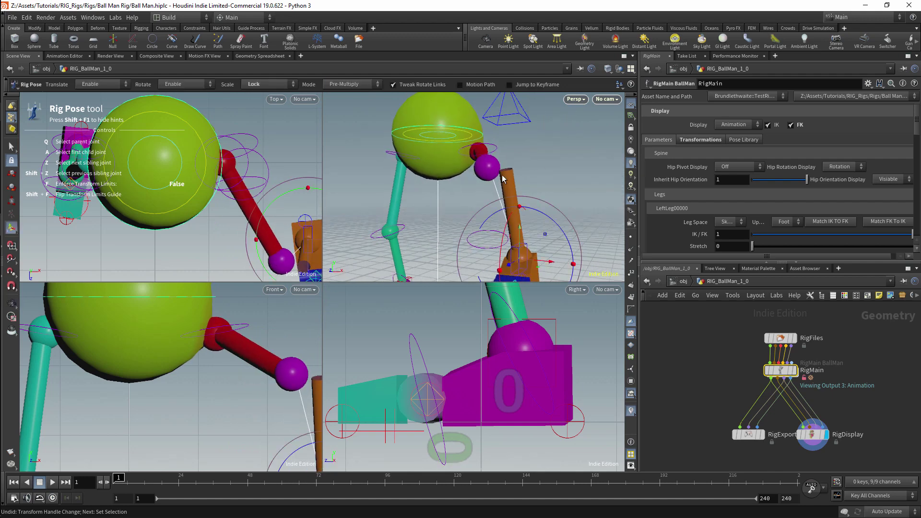
- Enter PAINT_BallMan_1_0 and reselect the left shin geometry as the OverrideLShin node's group
click(687, 282)
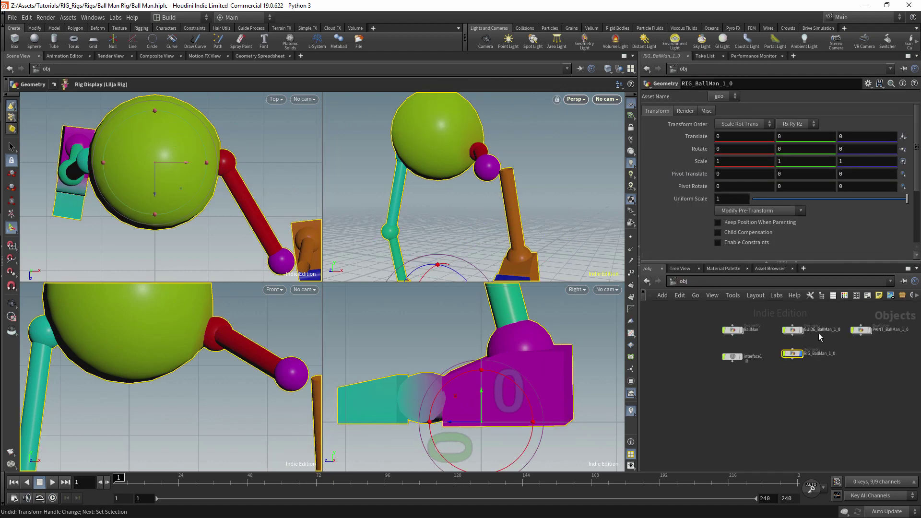
double_click(861, 330)
click(764, 402)
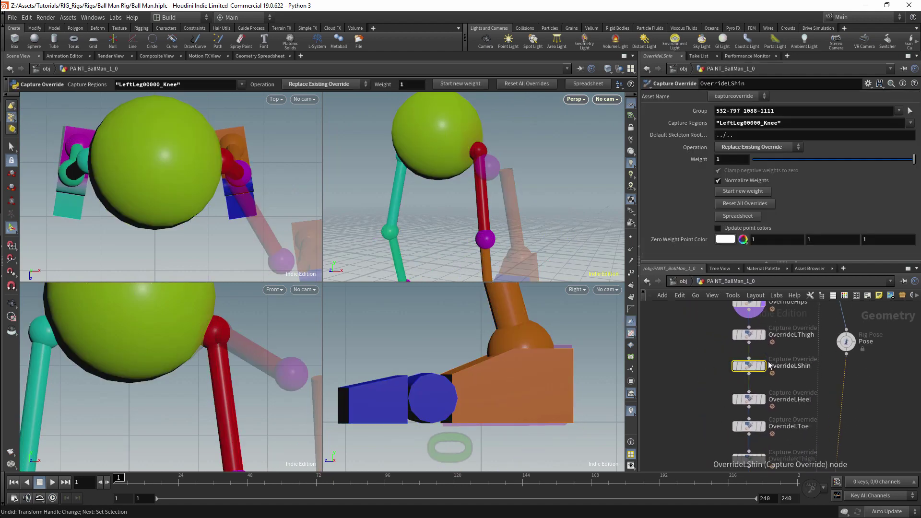
middle_drag(485, 239, 504, 139)
click(910, 110)
scroll(528, 211, up, 5)
key(Return)
- Export the reweighted geometry from the paint network
middle_drag(775, 460, 776, 352)
click(783, 434)
click(671, 126)
- Enter RIG_BallMan_1_0 and set the RigFiles Mesh Path to the CHAR_MESH_WEIGHTED BallMan file in the Rig Geometry folder
click(684, 282)
double_click(798, 344)
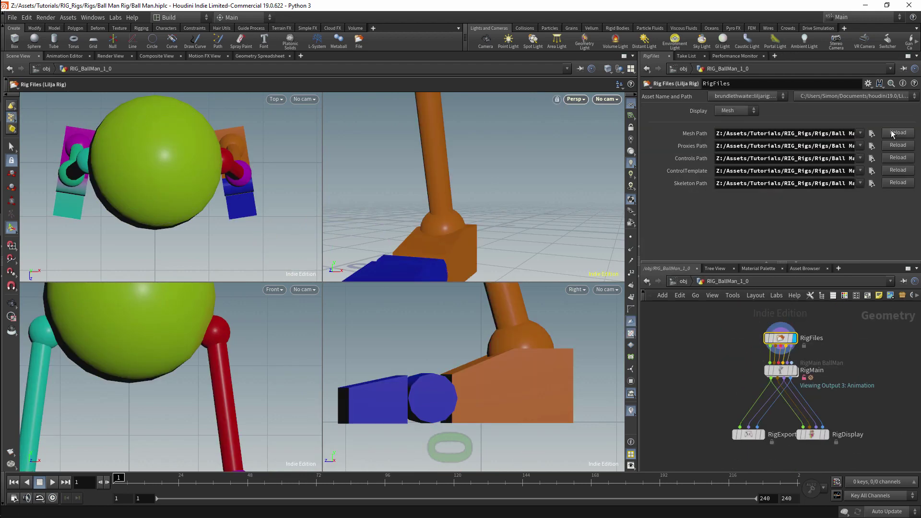
click(872, 133)
double_click(612, 170)
click(644, 161)
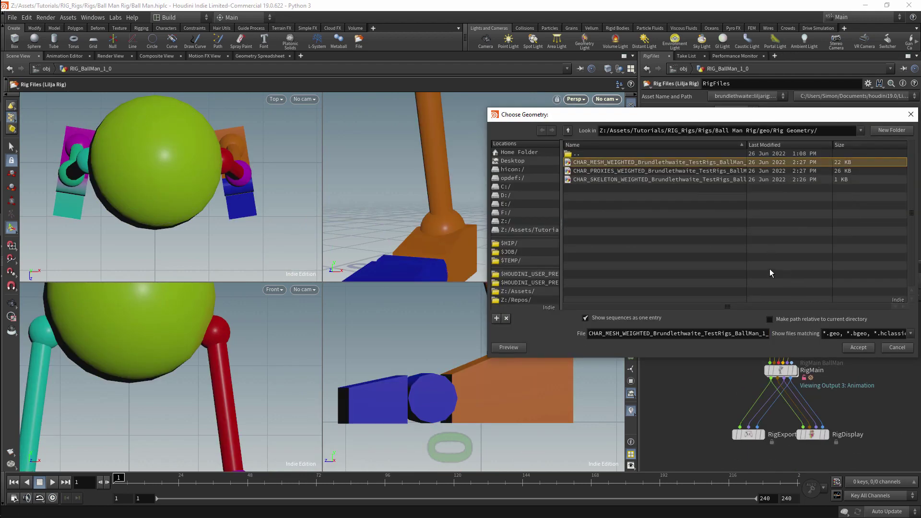
click(857, 348)
- Display RigDisplay and move the left foot control inward through RigMain to test the updated skinning
click(798, 372)
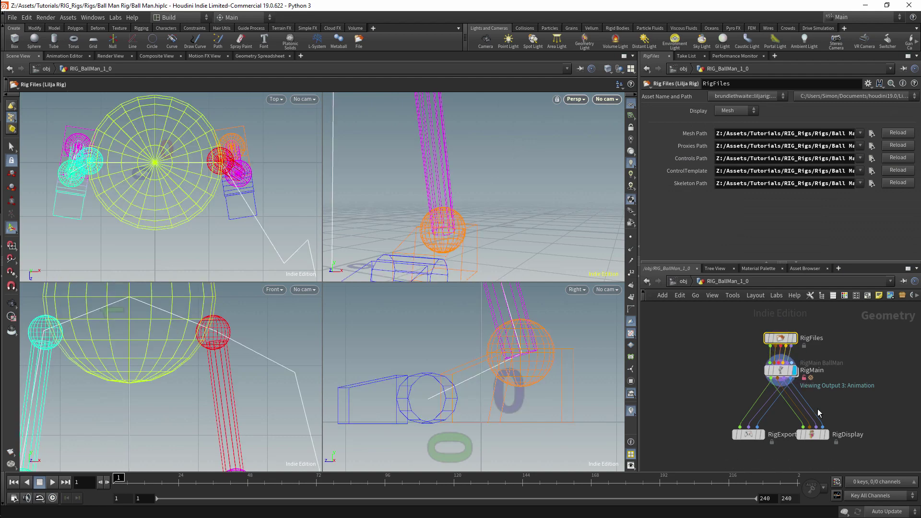
click(829, 439)
mouse_move(446, 161)
mouse_down()
mouse_move(438, 169)
mouse_move(489, 158)
mouse_move(468, 150)
mouse_up()
click(768, 372)
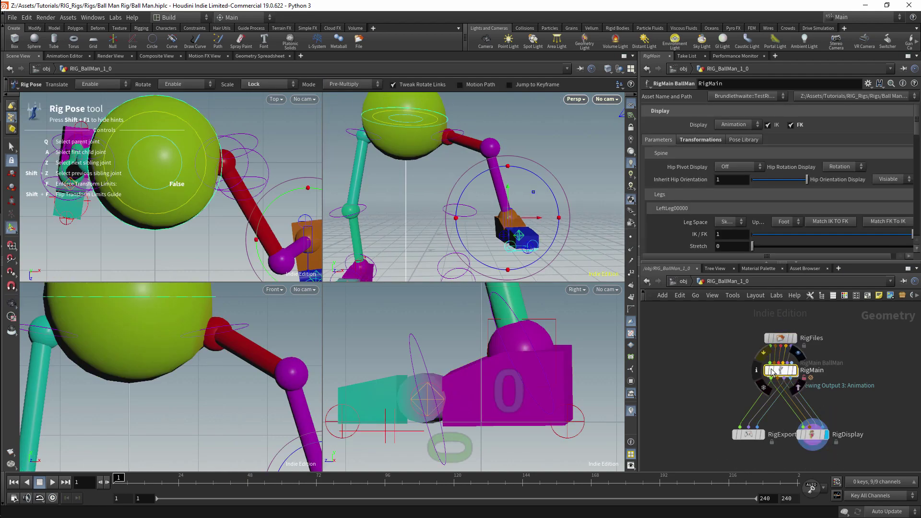
drag(508, 219, 474, 225)
- Set the RigDisplay node's Display to Proxies and inspect the posed leg
drag(784, 452, 787, 452)
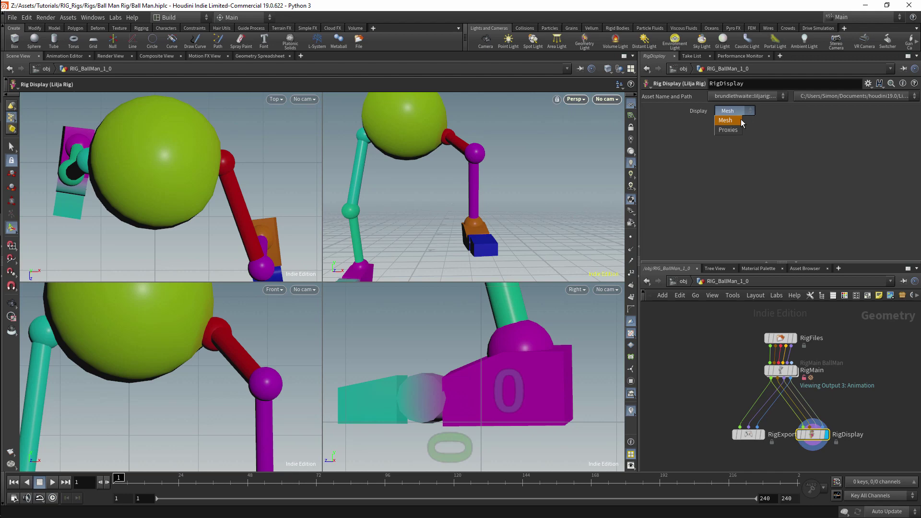
click(729, 130)
alt+drag(479, 140, 460, 148)
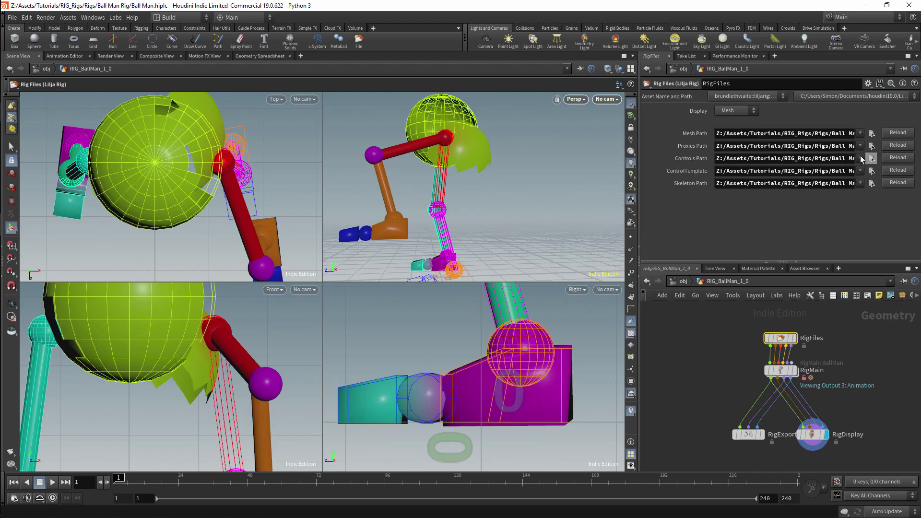
- Set the RigFiles Proxies Path to the CHAR_PROXIES BallMan geometry file and select RigDisplay
click(870, 146)
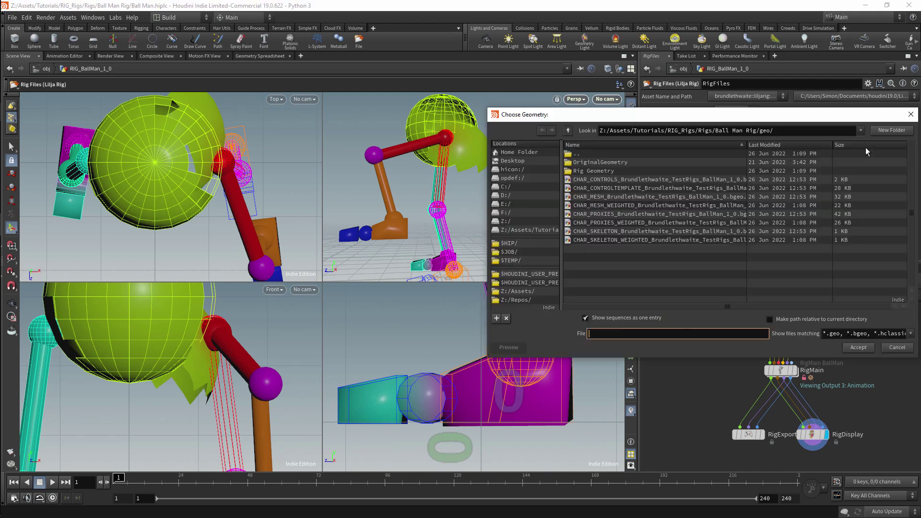
double_click(624, 214)
click(816, 435)
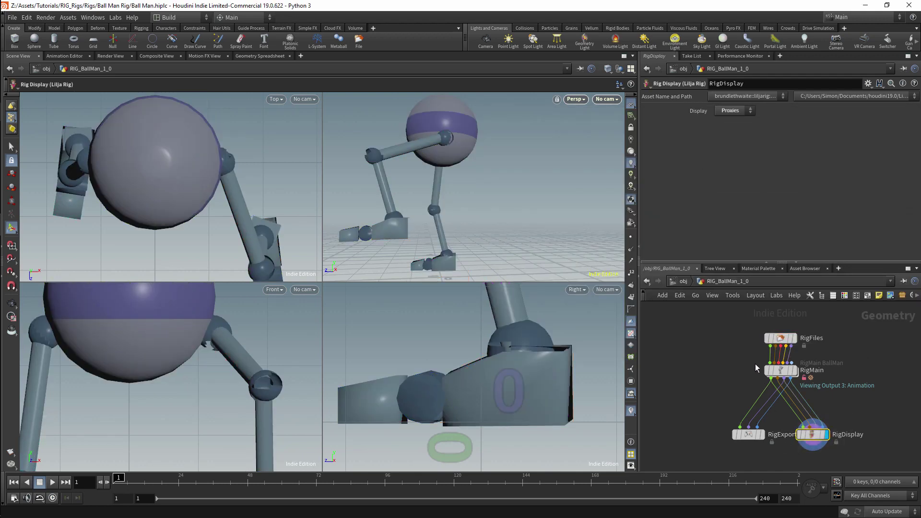
- Test the left foot control through RigMain with the proxies displayed, and undo the trial pose
key(Escape)
drag(448, 125, 475, 163)
key(Return)
click(781, 370)
alt+drag(454, 214, 473, 202)
key(ctrl+z)
alt+drag(484, 137, 543, 135)
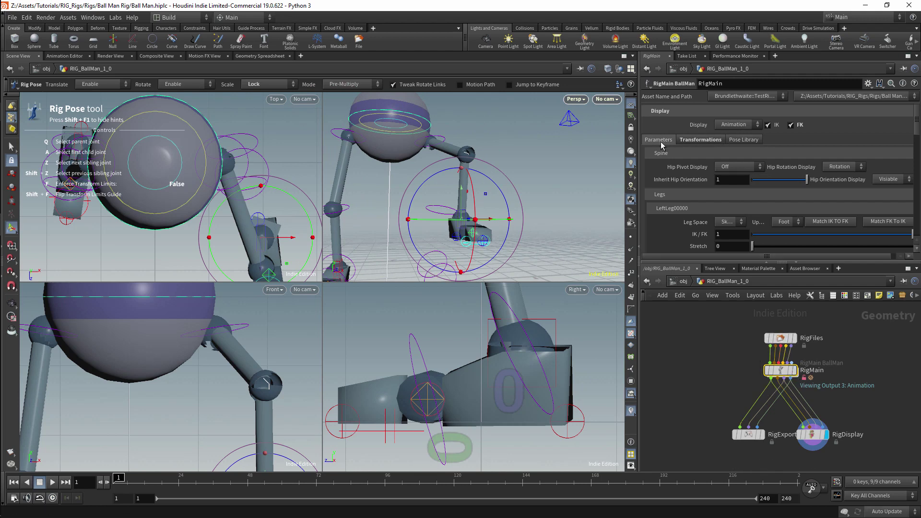
- Hide the FK controls in RigMain's display settings and view the Hip Pivot Display options
click(793, 126)
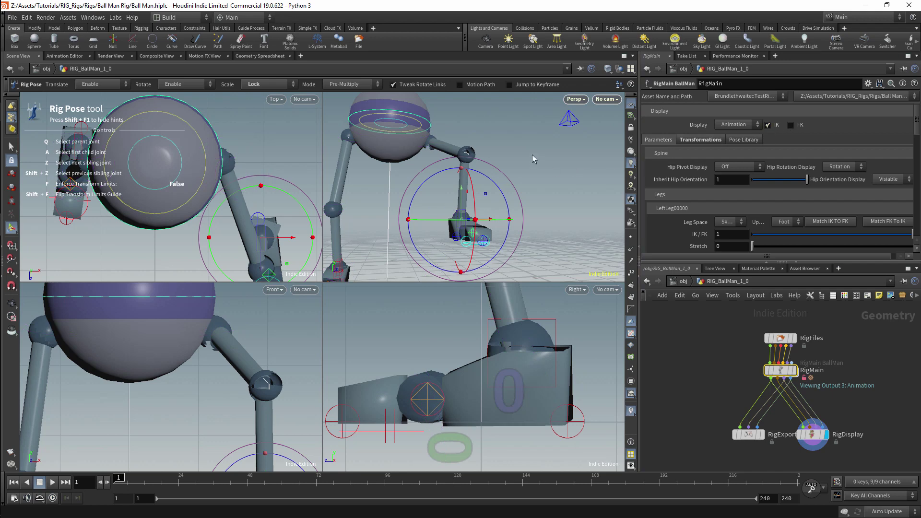
click(733, 169)
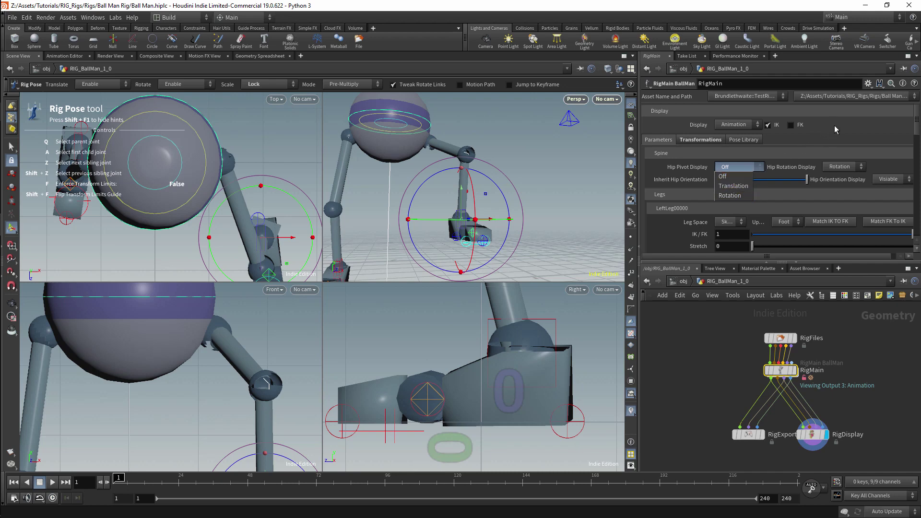
click(816, 121)
- Test tilting the ball with the HipsCOG control in the perspective view, and undo the trial pose
alt+drag(517, 126, 466, 146)
scroll(466, 147, up, 5)
scroll(535, 166, down, 3)
key(Escape)
drag(447, 172, 470, 182)
key(ctrl+z)
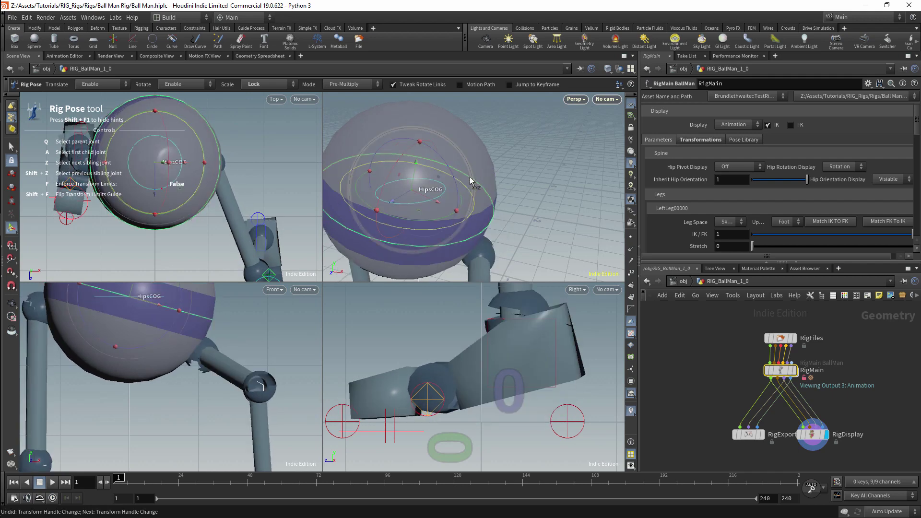
key(ctrl+z)
- Test rotating the Hips control by itself, and undo the trial rotation
scroll(485, 175, up, 4)
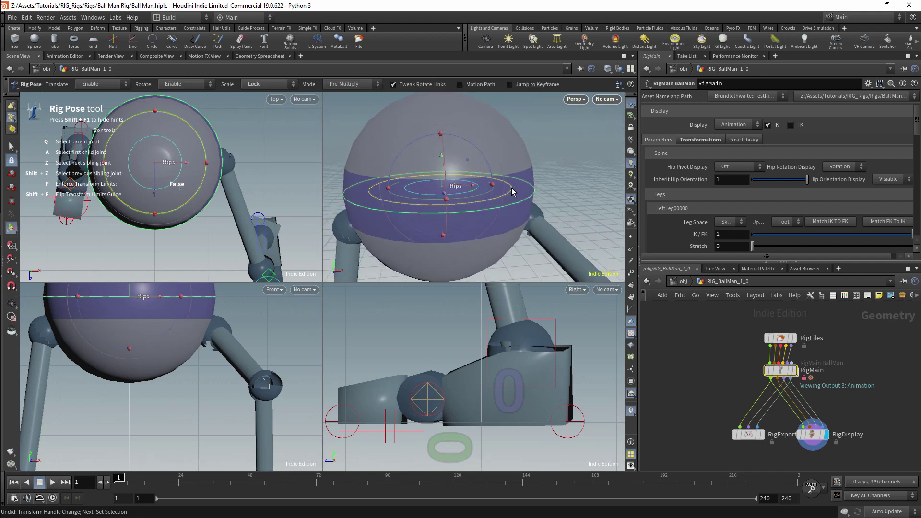
drag(485, 159, 486, 150)
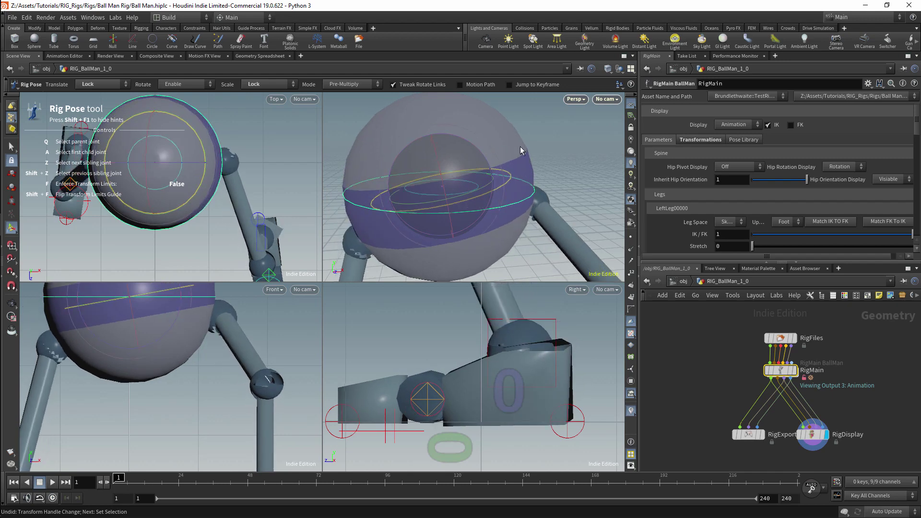
key(ctrl+z)
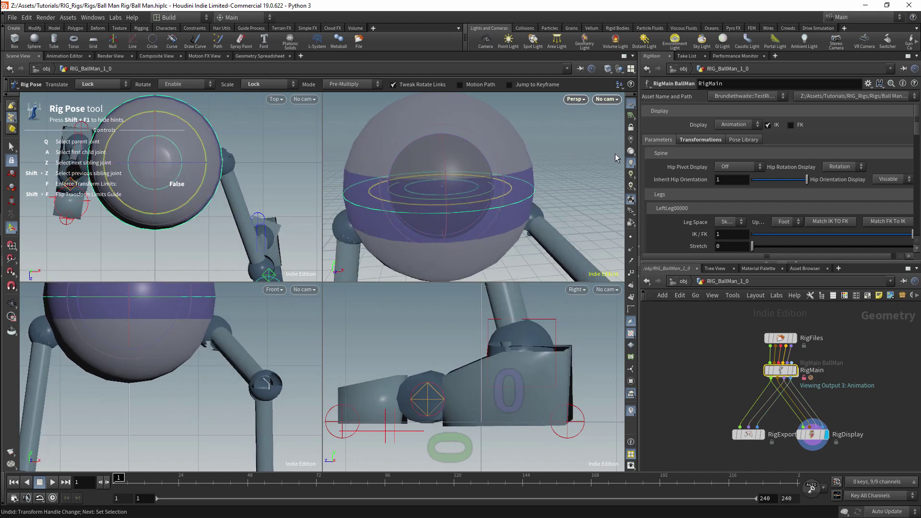
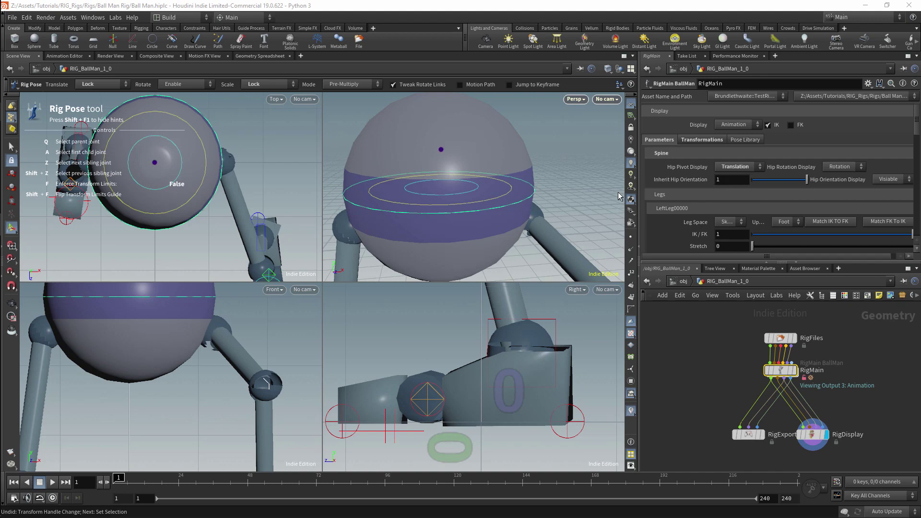
- Set Hip Pivot Display to Translation and move the hip pivot off-centre to the upper surface of the ball
alt+drag(488, 154, 475, 147)
alt+middle_drag(487, 186, 484, 203)
alt+right_drag(484, 203, 492, 194)
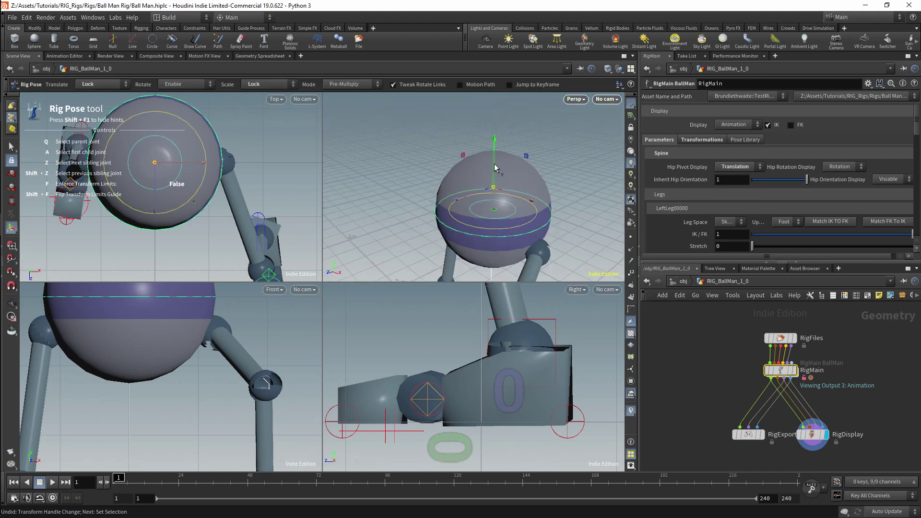
alt+drag(495, 168, 506, 193)
click(515, 180)
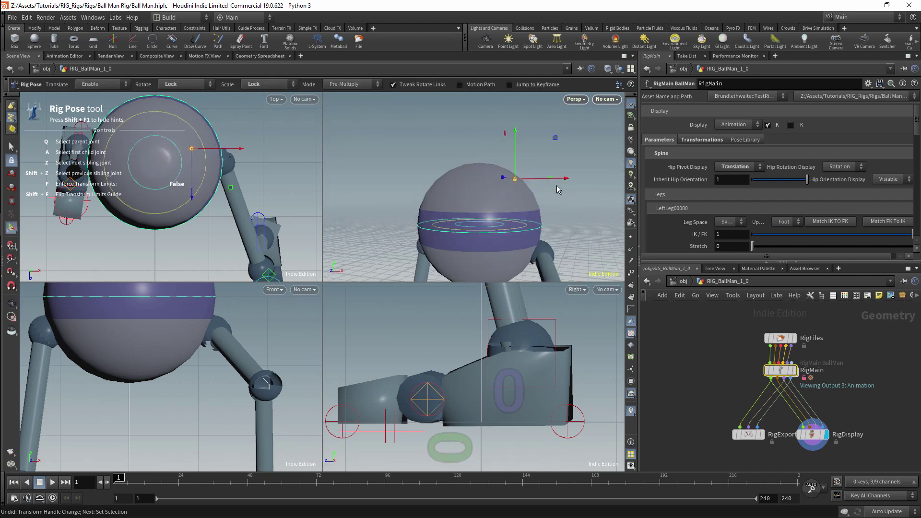
- Set Hip Pivot Display to Rotation, test rotating the hips about the offset pivot, and undo the trial rotation
click(738, 166)
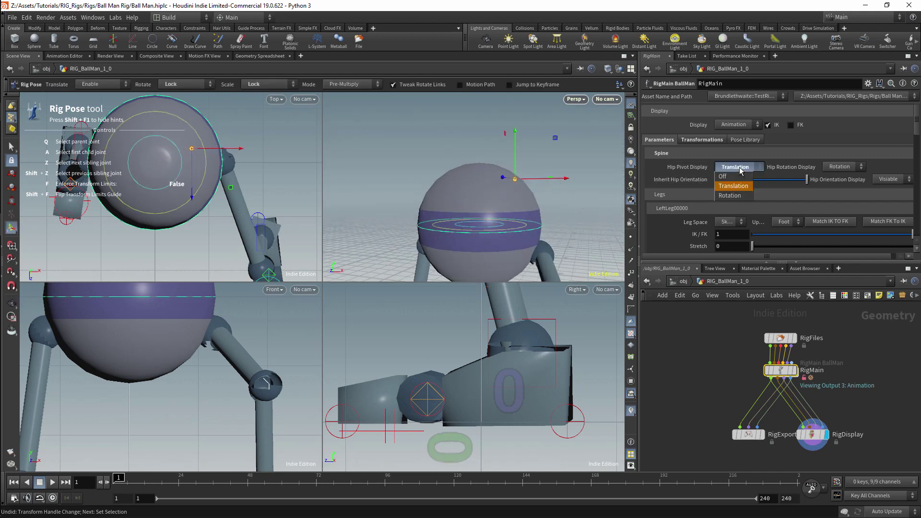
click(734, 196)
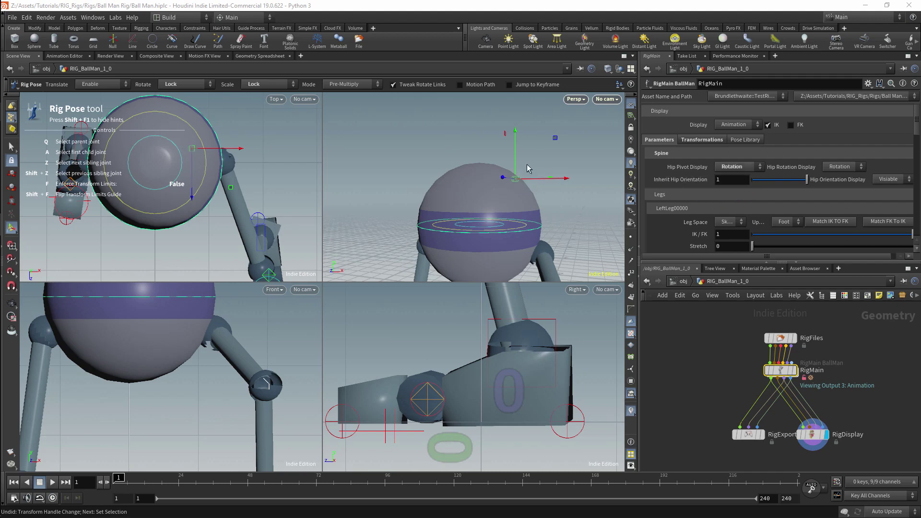
click(515, 183)
click(517, 179)
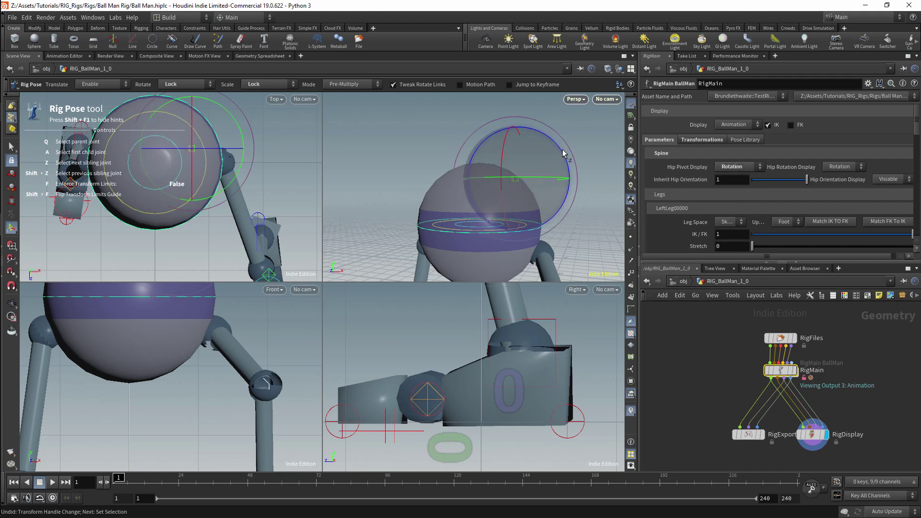
drag(563, 154, 542, 203)
key(ctrl+z)
alt+drag(563, 182, 491, 188)
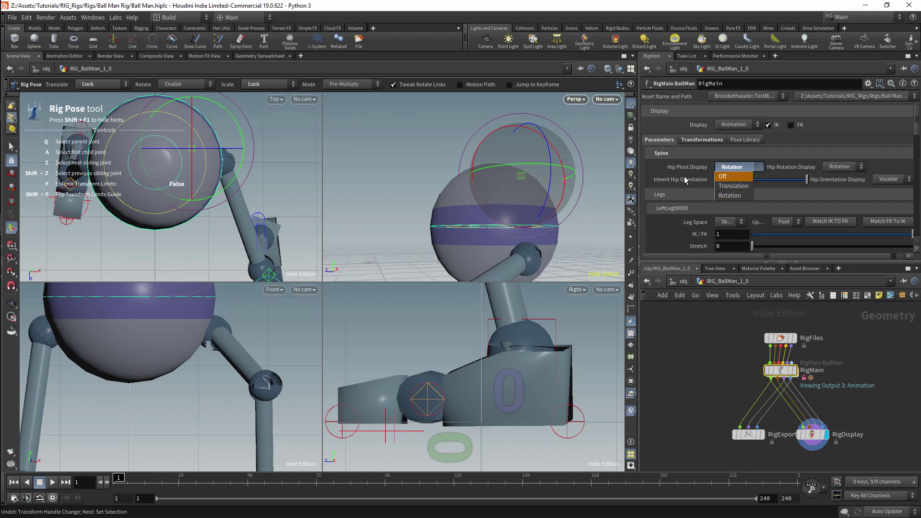
- Rotate the ball about the offset hip pivot so it shifts away from the HipsCOG ring
alt+drag(472, 161, 499, 192)
drag(493, 226, 492, 229)
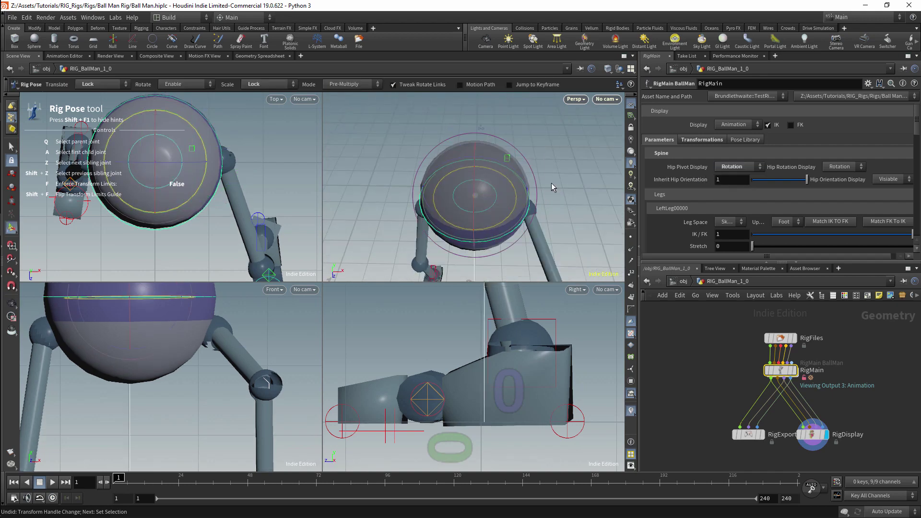
alt+drag(552, 184, 487, 183)
click(509, 180)
click(433, 207)
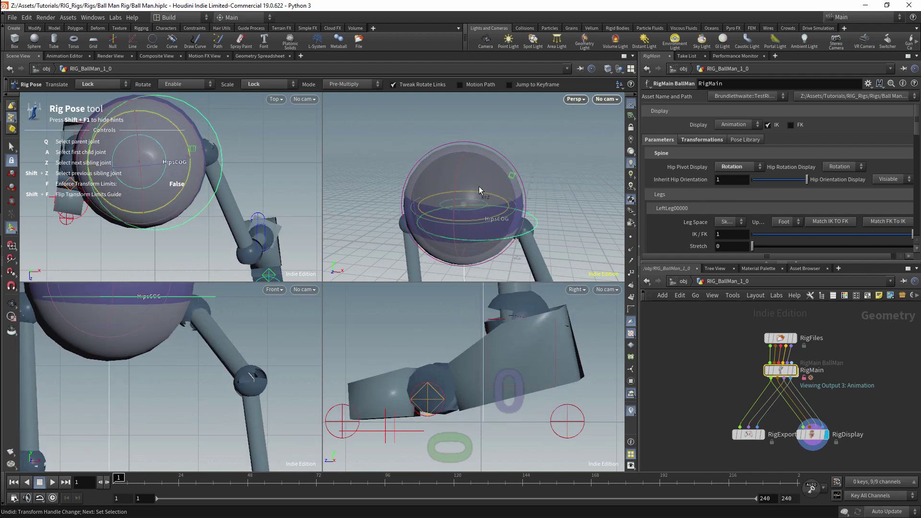
scroll(462, 192, up, 5)
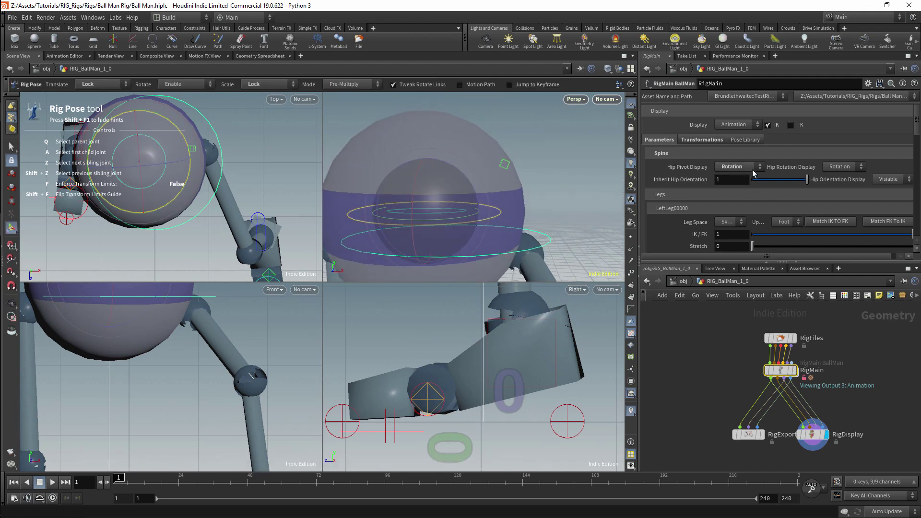
- Set Hip Rotation Display to LookAt and move the HipsTo target outward from the ball
click(845, 170)
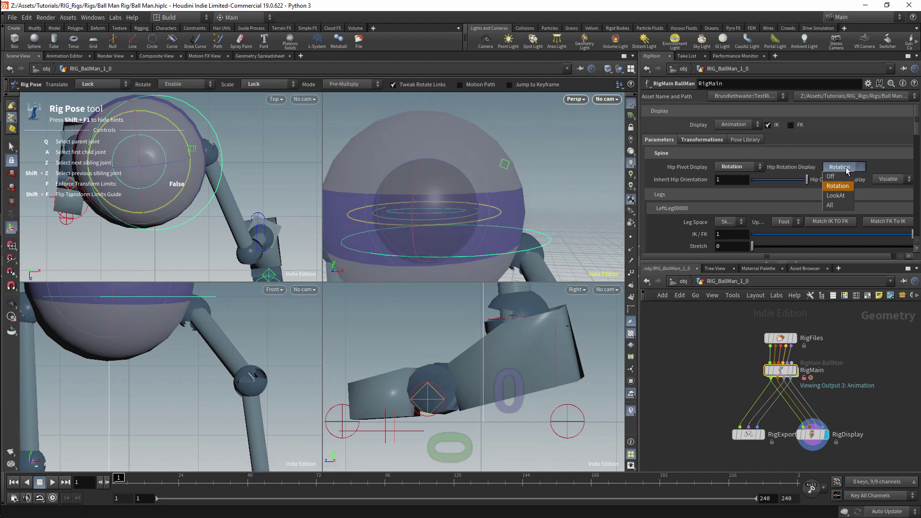
click(839, 196)
alt+drag(554, 171, 522, 165)
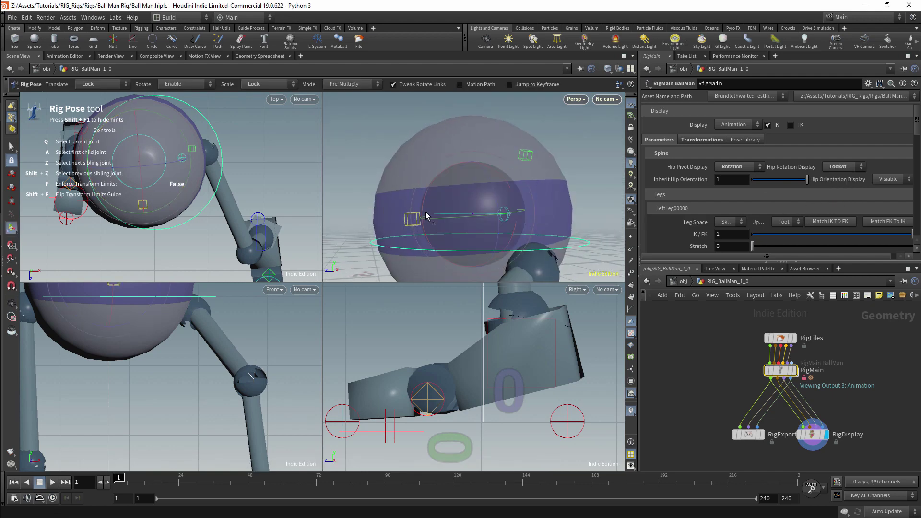
click(391, 222)
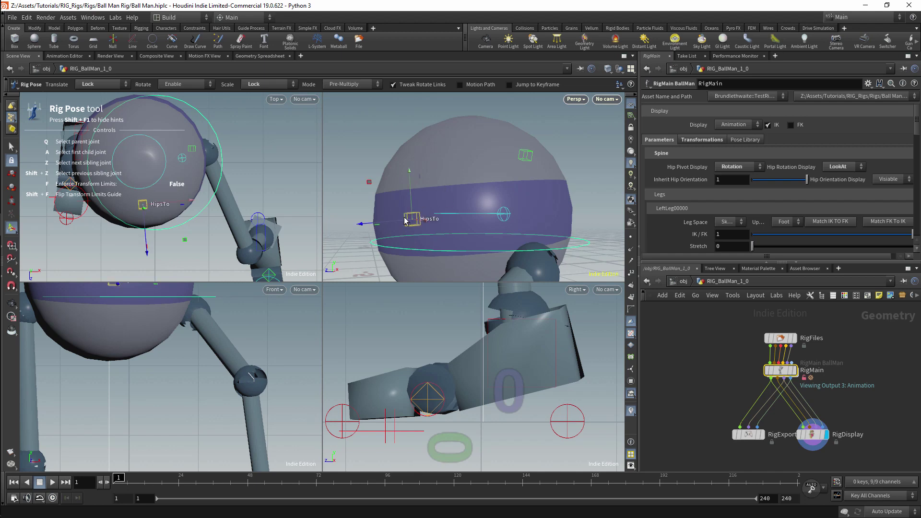
drag(411, 222, 350, 219)
- Reposition the look-at targets HipsTo and HipsUp around the ball to reorient the hips, and reselect HipsTo
alt+drag(352, 176, 431, 199)
alt+right_drag(431, 199, 391, 214)
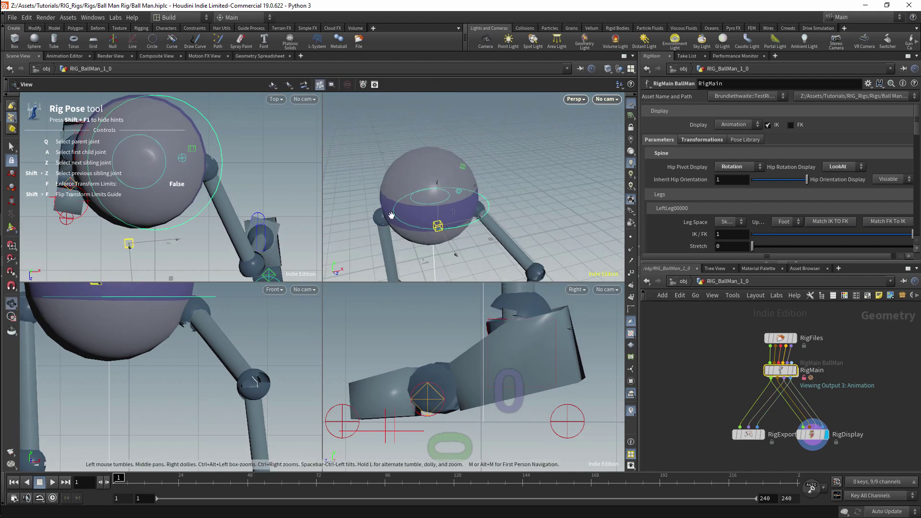
alt+drag(390, 214, 498, 173)
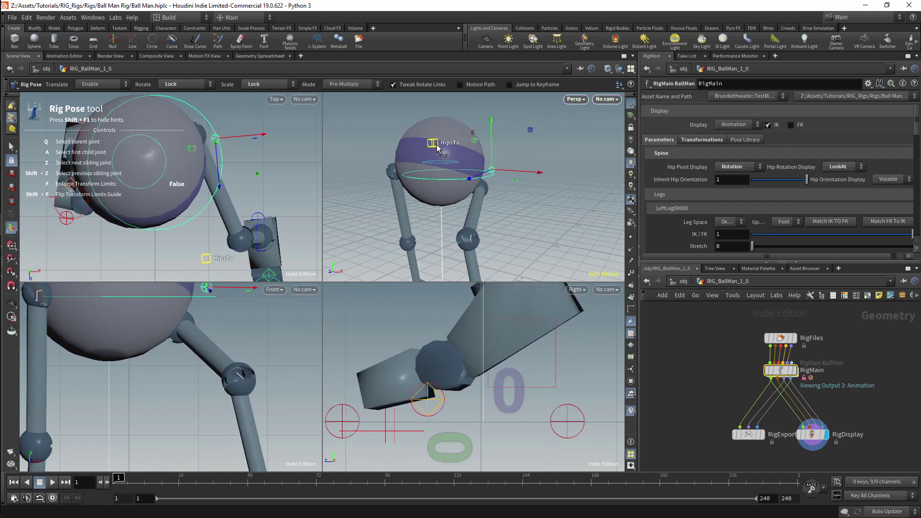
click(436, 145)
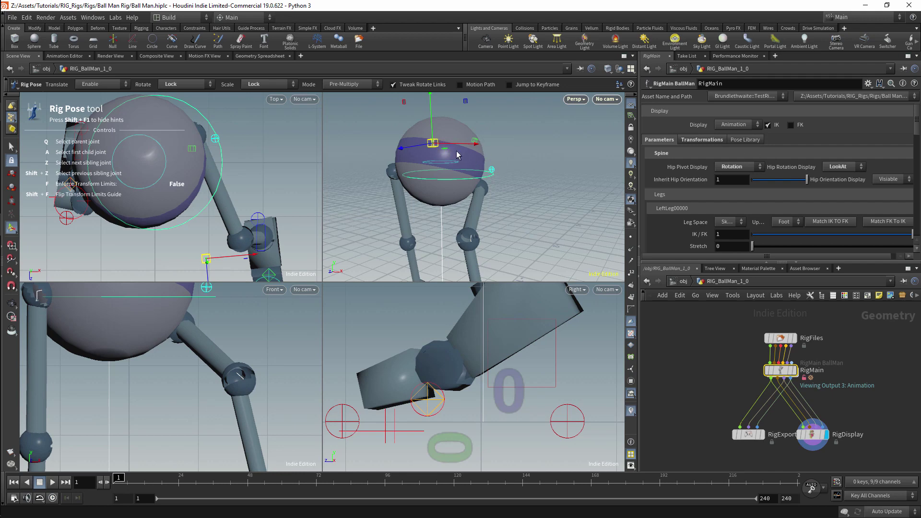
- Compare the hip controls by switching Hip Rotation Display back and forth between Rotation and LookAt
click(845, 167)
click(837, 187)
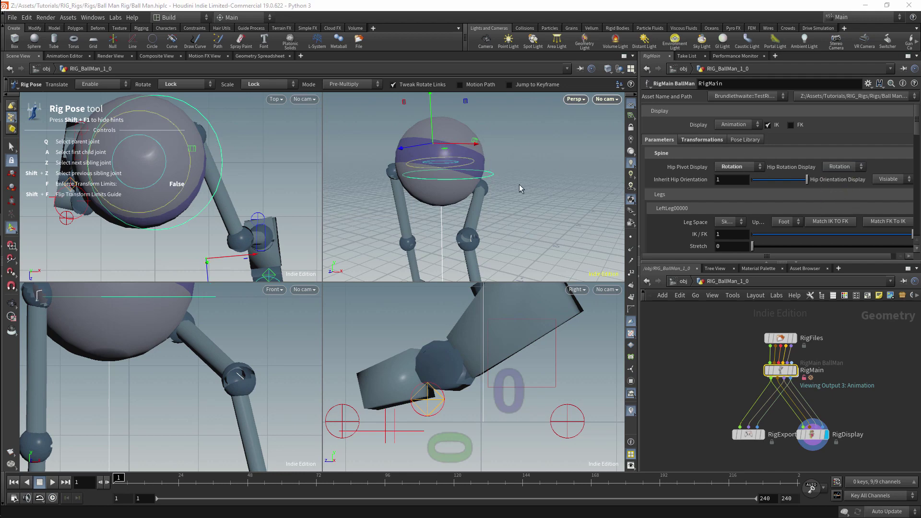
click(848, 168)
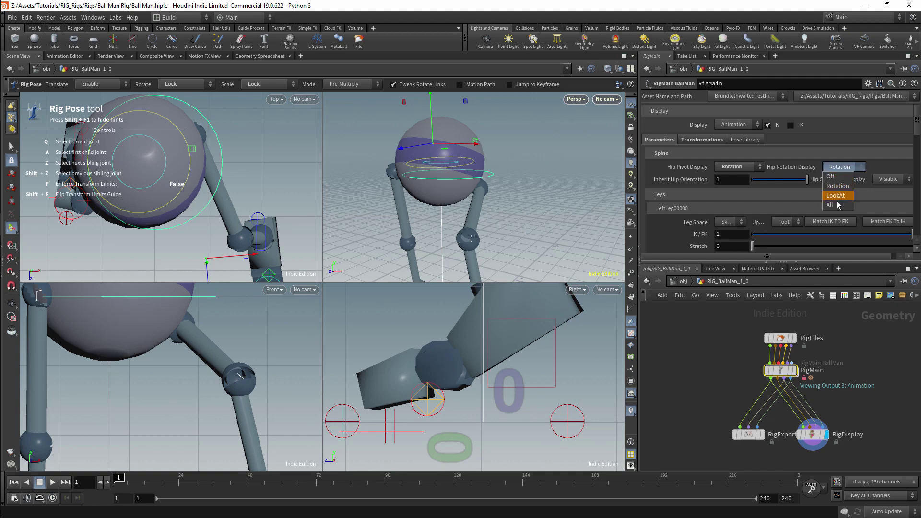
click(838, 196)
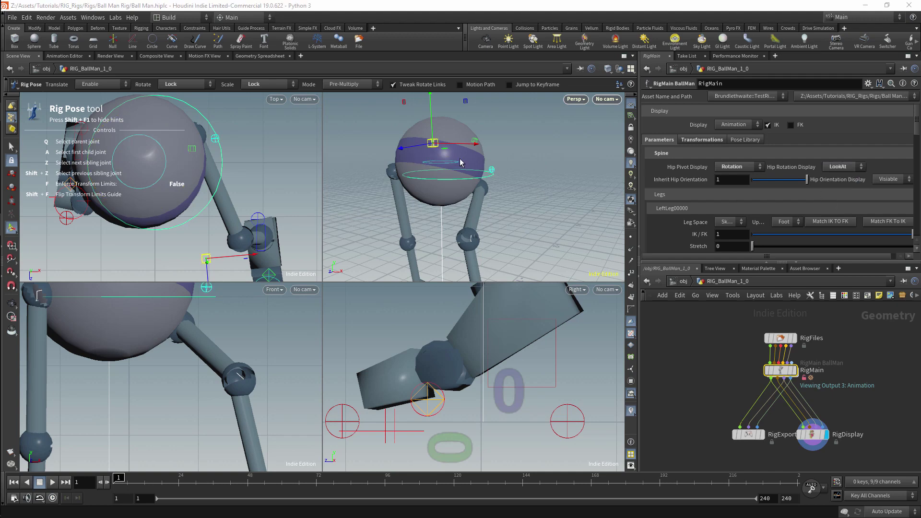
click(858, 167)
click(838, 180)
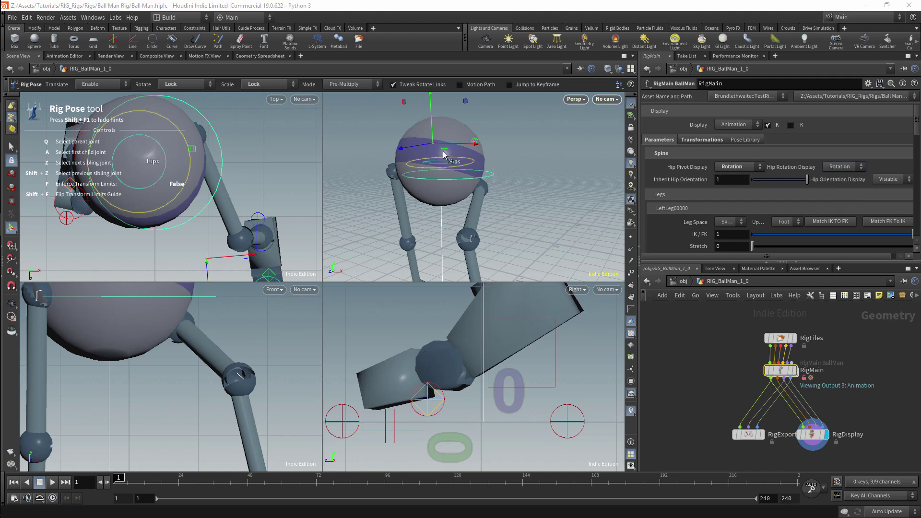
click(843, 167)
click(837, 196)
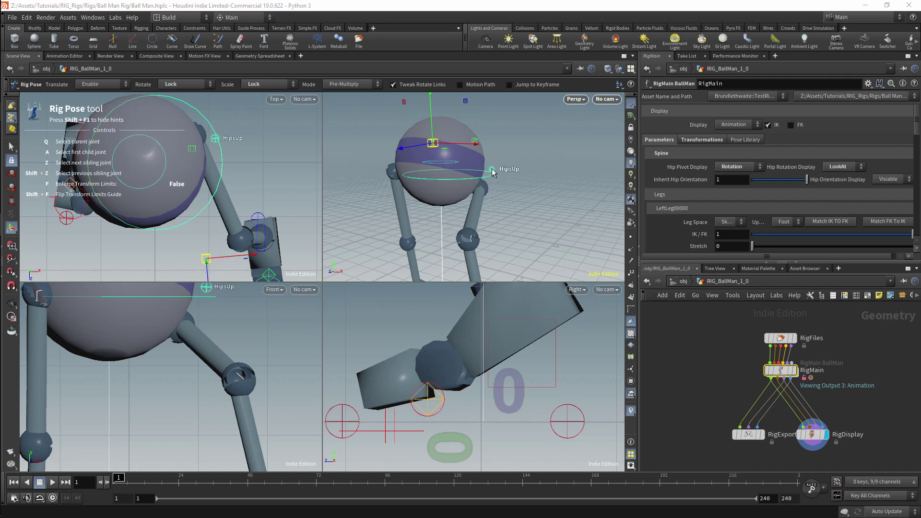
- Set Hip Rotation Display to All and rotate the Hips control to tilt the ball together with its look-at targets
click(839, 168)
click(835, 205)
alt+drag(470, 140, 582, 157)
click(475, 152)
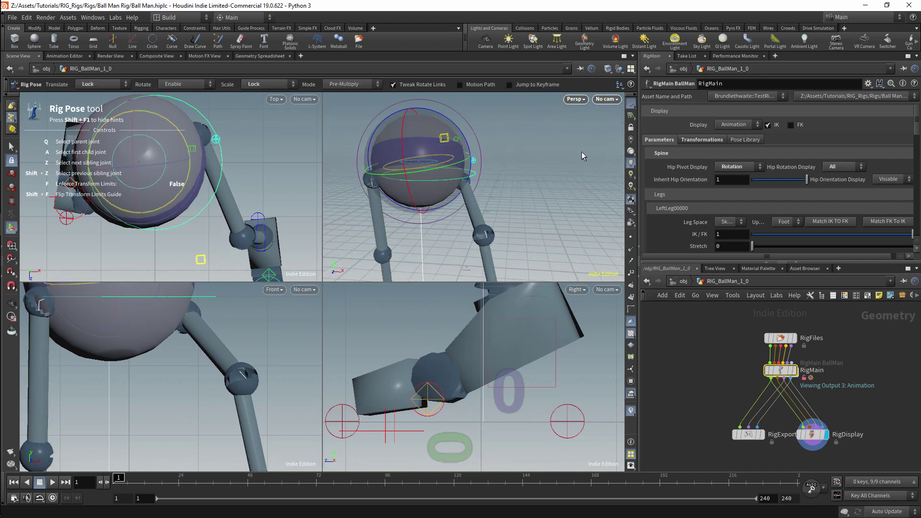
drag(465, 143, 491, 140)
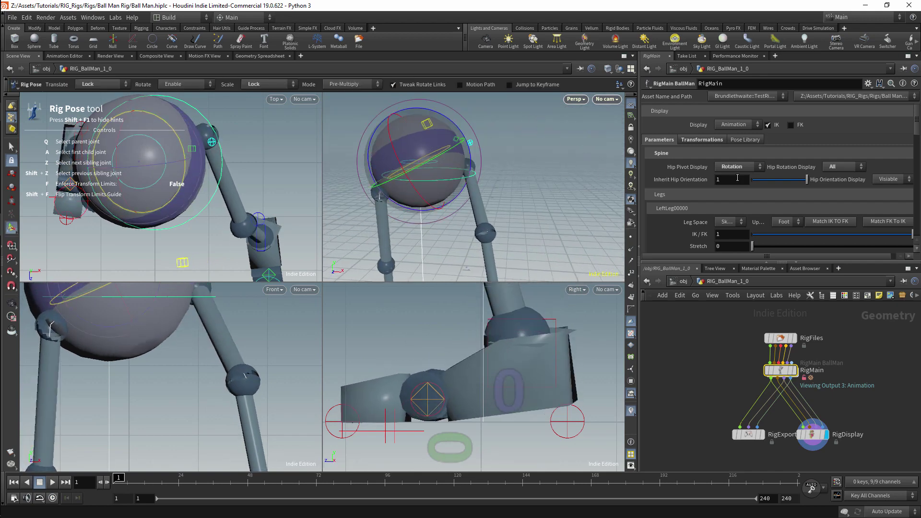
- Set Inherit Hip Orientation to 0 and rotate the Hips control the opposite way
drag(807, 179, 734, 182)
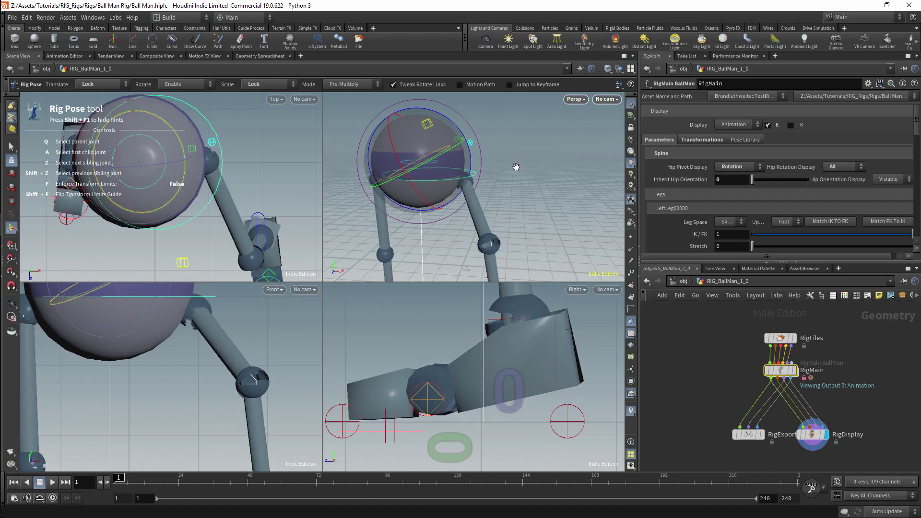
alt+drag(517, 167, 520, 160)
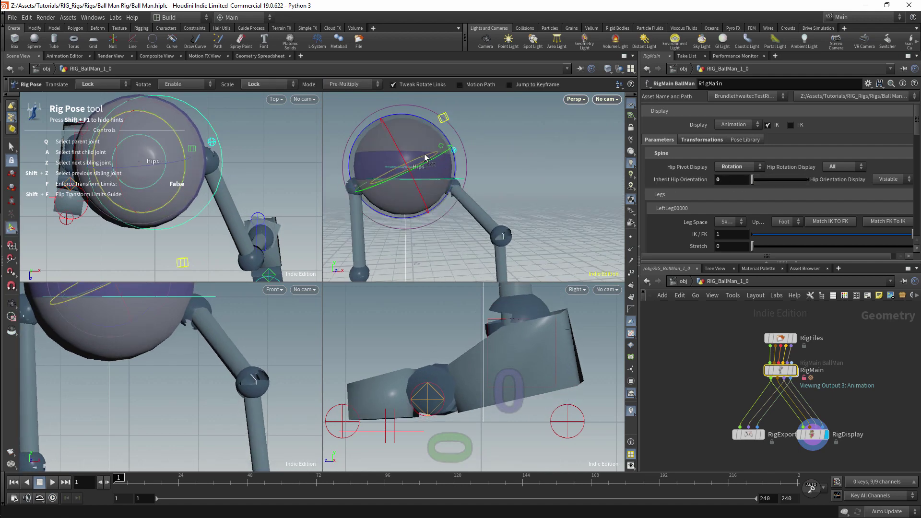
drag(448, 143, 417, 156)
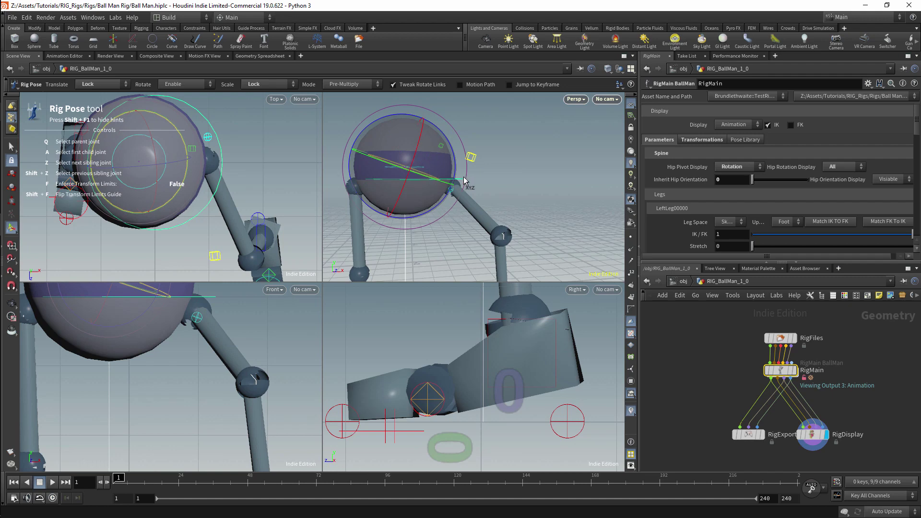
alt+right_drag(414, 164, 452, 177)
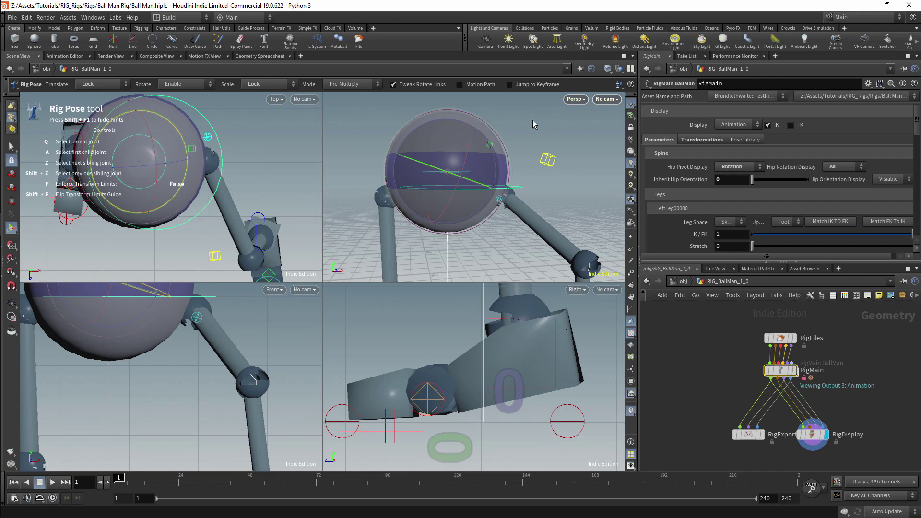
- Rotate the inner hip orientation control to tilt the ball independently, keeping Inherit Hip Orientation at 0
click(466, 174)
drag(501, 137, 502, 147)
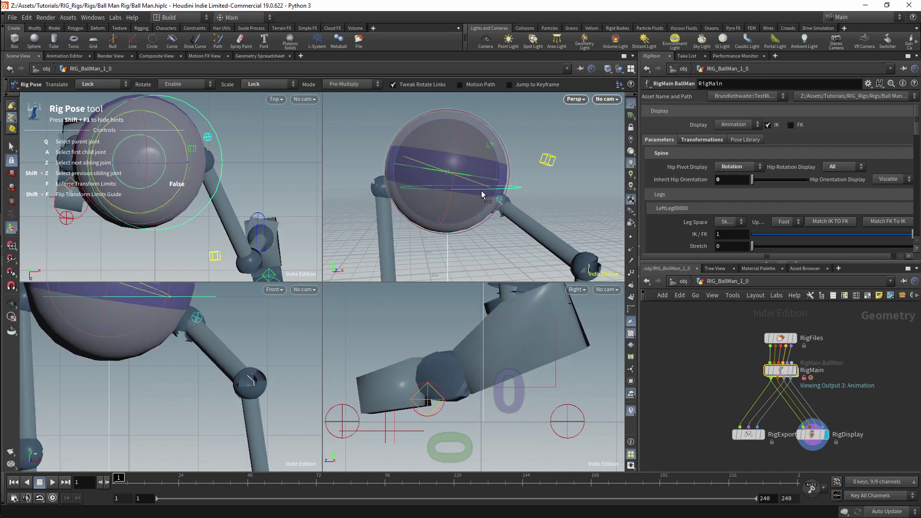
mouse_move(751, 186)
mouse_down()
mouse_move(810, 183)
mouse_move(738, 176)
mouse_move(813, 180)
mouse_move(736, 180)
mouse_up()
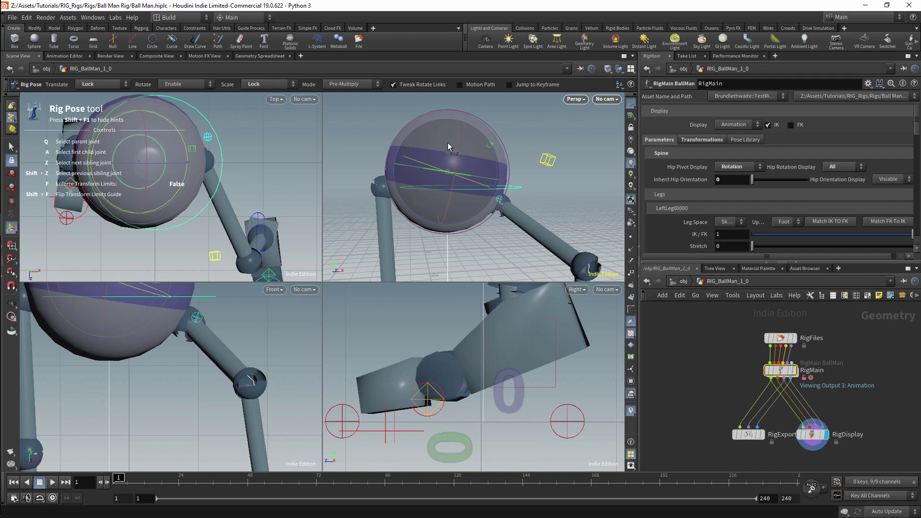
- Review the Hip Orientation Display options and keep it set to Visible
drag(484, 173, 703, 174)
click(899, 181)
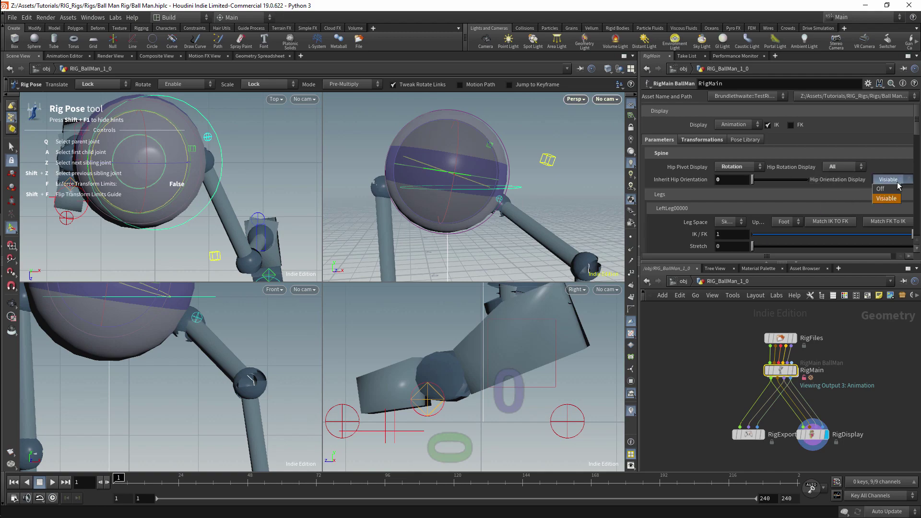
click(889, 178)
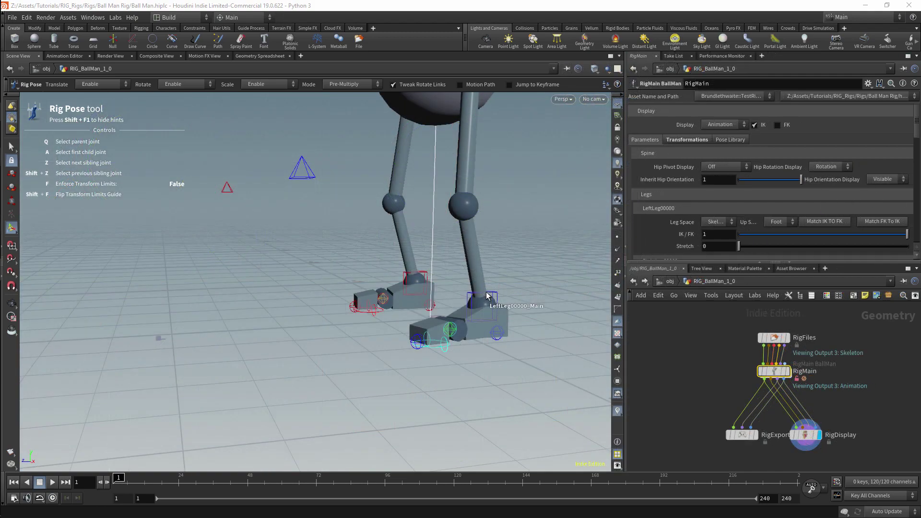
- Select the left leg's main IK control at the ankle and rotate it to turn the foot
drag(475, 259, 504, 248)
click(454, 269)
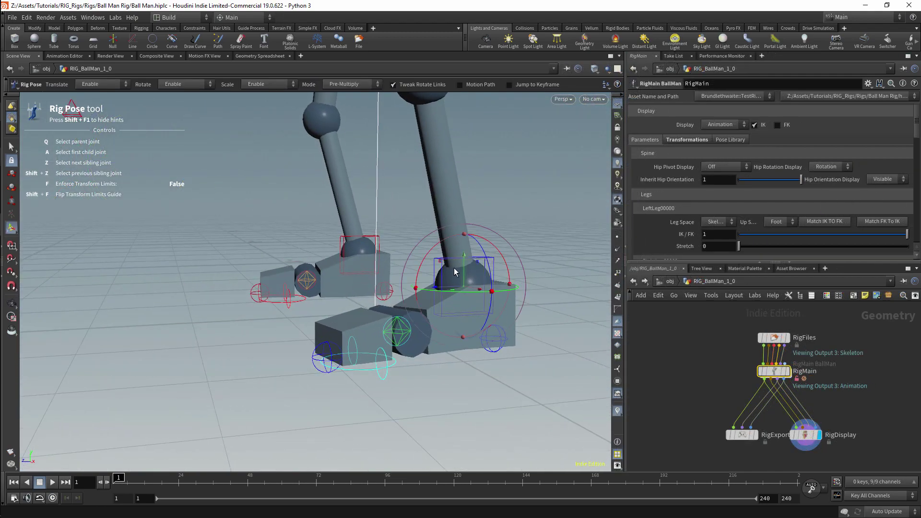
mouse_move(424, 264)
mouse_down()
mouse_move(433, 250)
mouse_move(422, 276)
mouse_move(424, 262)
mouse_up()
drag(461, 295, 444, 312)
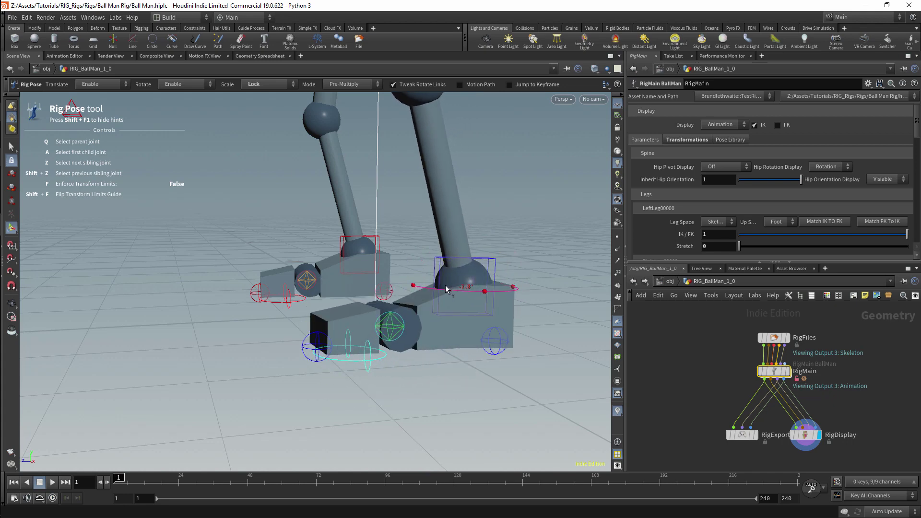
- Swivel the left foot with the control under its ball, and rotate the heel control to pivot it about the heel
click(367, 353)
mouse_move(365, 359)
mouse_down()
mouse_move(379, 355)
mouse_move(330, 358)
mouse_move(347, 354)
mouse_up()
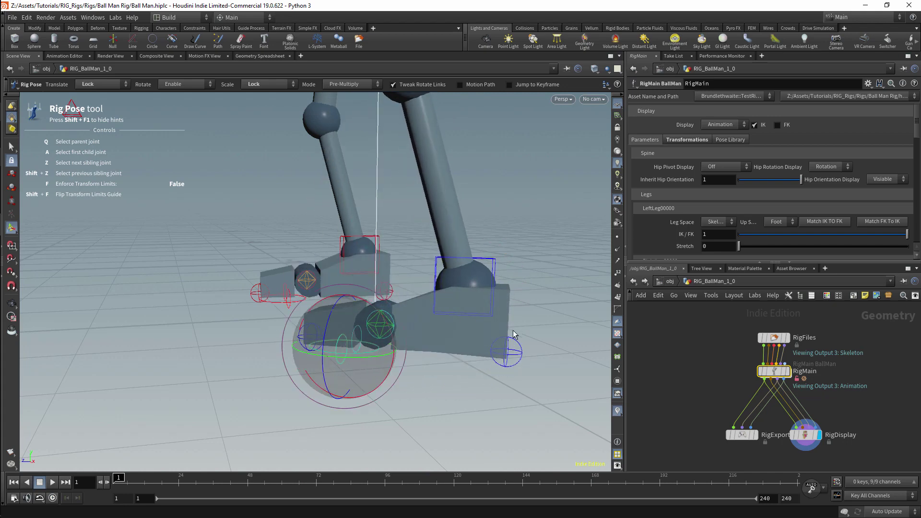
click(517, 351)
mouse_move(519, 331)
mouse_down()
mouse_move(540, 330)
mouse_move(524, 321)
mouse_up()
- Undo the last control rotation and tilt the left foot sideways with its bank control
click(333, 346)
alt+drag(334, 346, 475, 340)
key(ctrl+z)
click(340, 365)
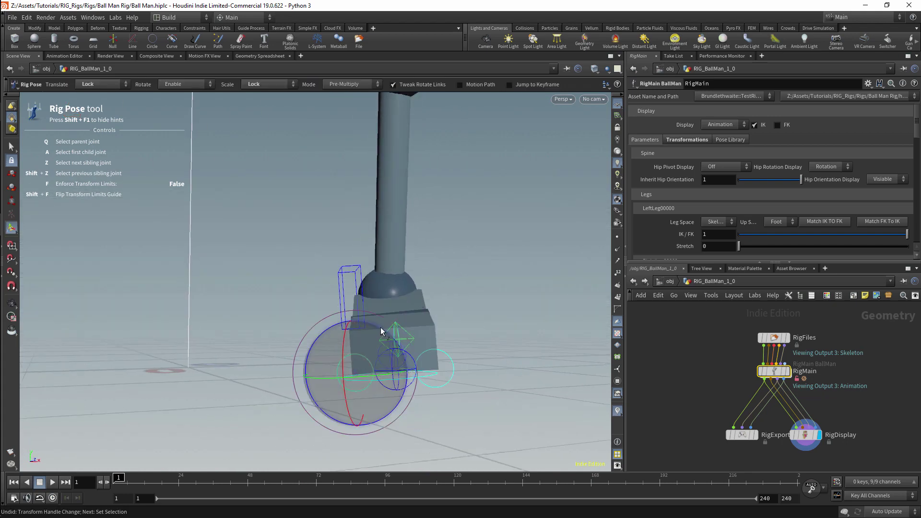
drag(382, 331, 419, 320)
- Bend the left toes upward with the ball joint control, and try the toe-tip control before undoing its rotation
click(387, 340)
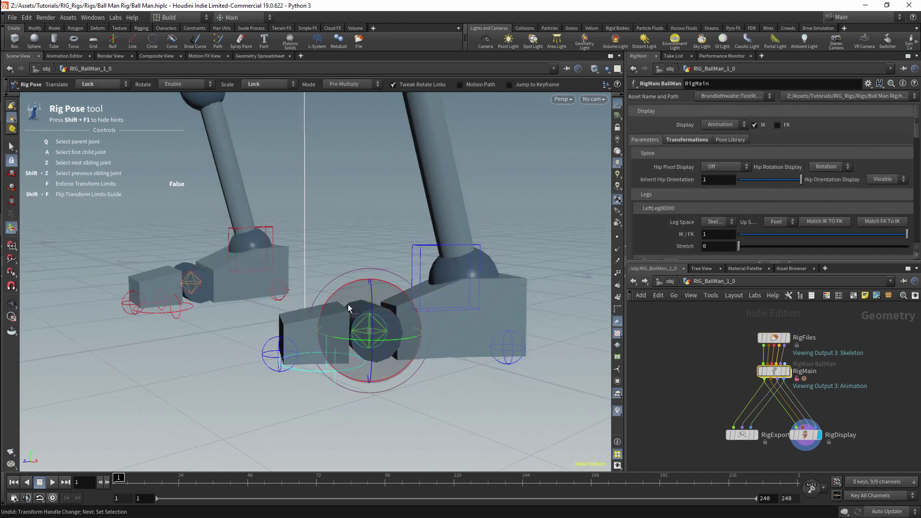
drag(349, 306, 376, 302)
click(280, 289)
drag(255, 245, 236, 263)
key(ctrl+z)
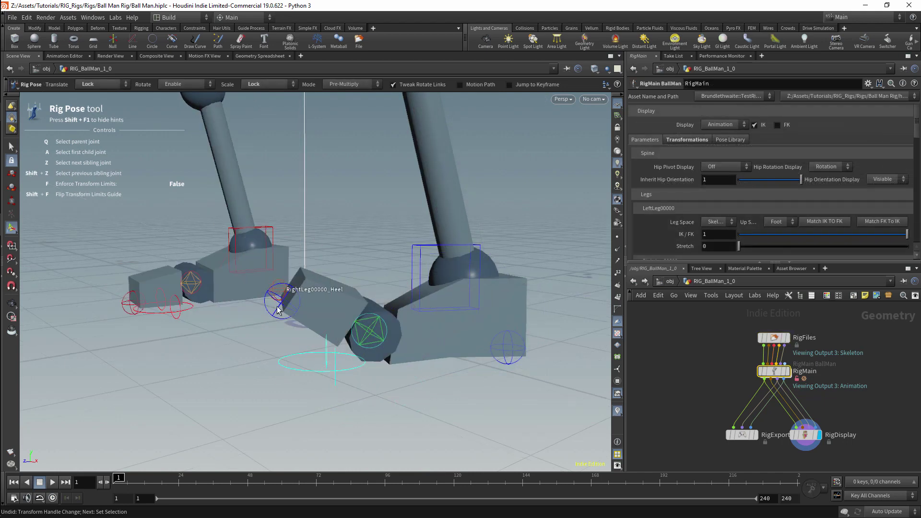
drag(278, 309, 351, 324)
- Lift the left heel by rotating the ball control and roll the whole foot over its toe-tip control
click(373, 331)
drag(336, 289, 365, 329)
click(284, 385)
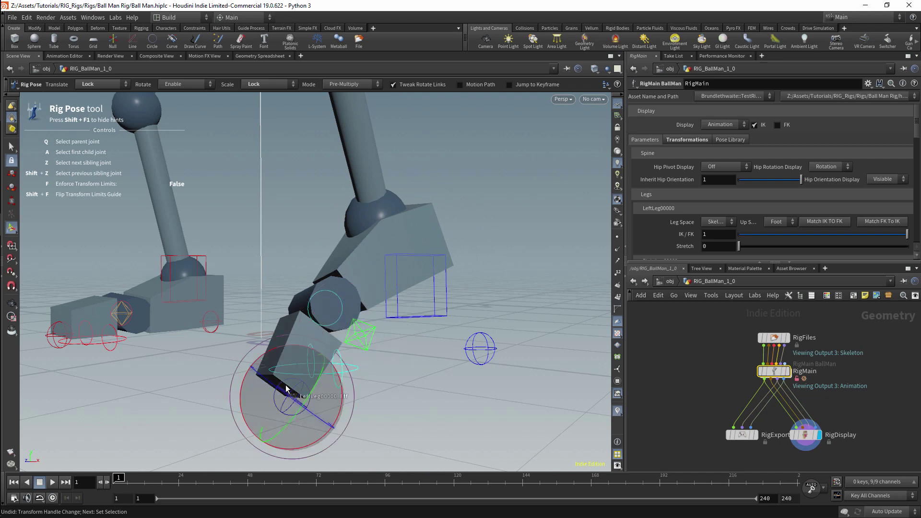
mouse_move(282, 348)
mouse_down()
mouse_move(240, 352)
mouse_move(276, 349)
mouse_up()
click(360, 332)
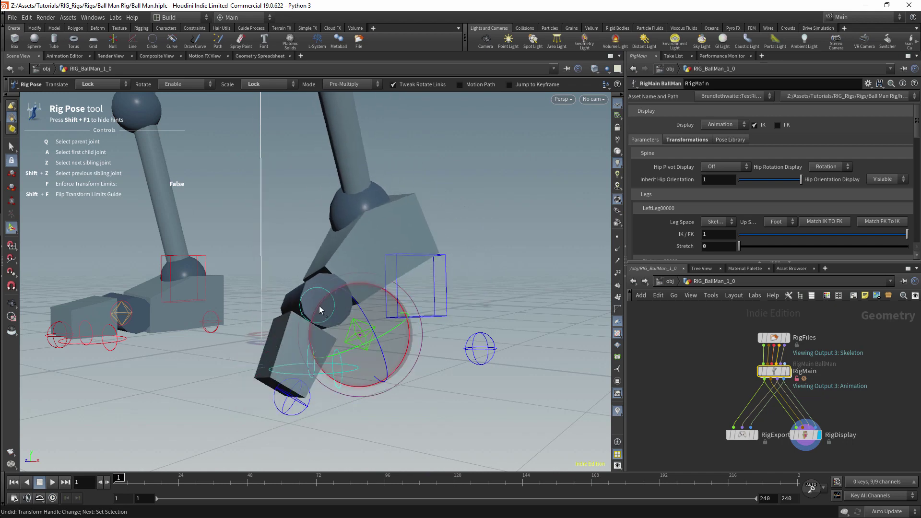
drag(321, 310, 310, 279)
click(347, 269)
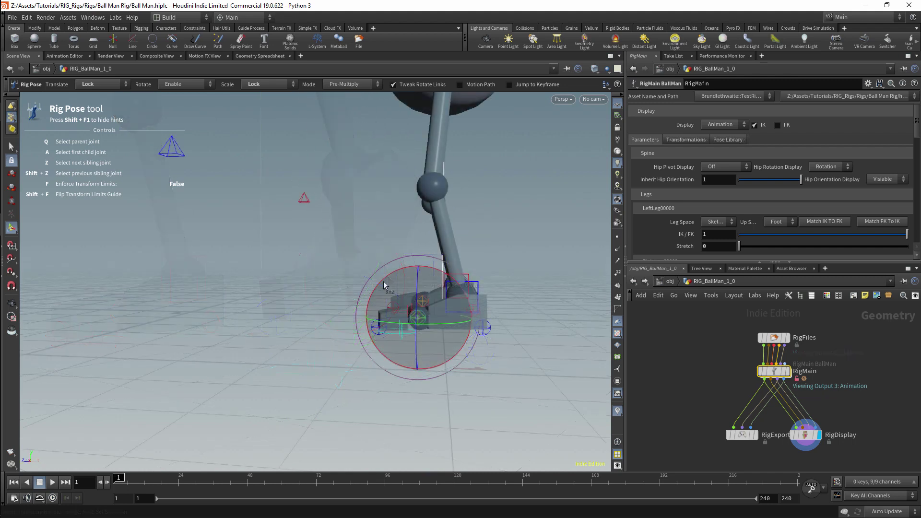
- Move the left foot's main IK control forward and turn on the FK control display
click(473, 287)
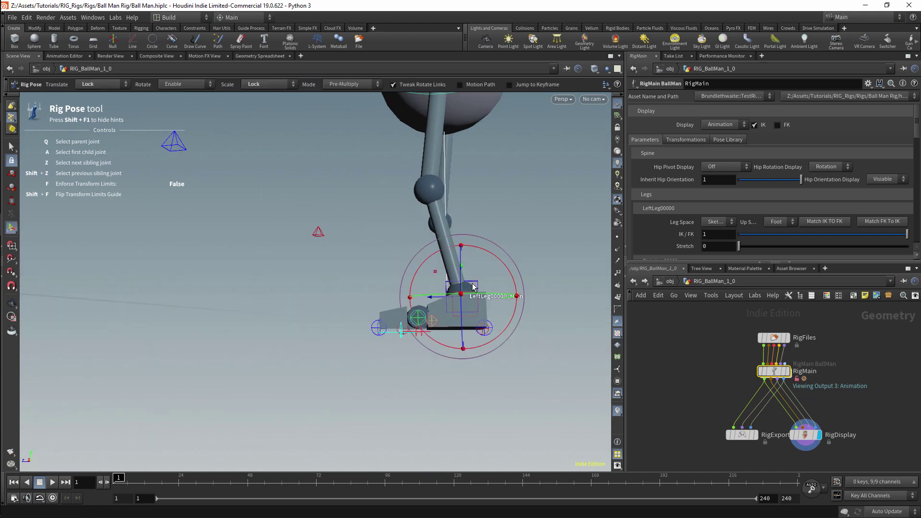
alt+drag(557, 331, 470, 310)
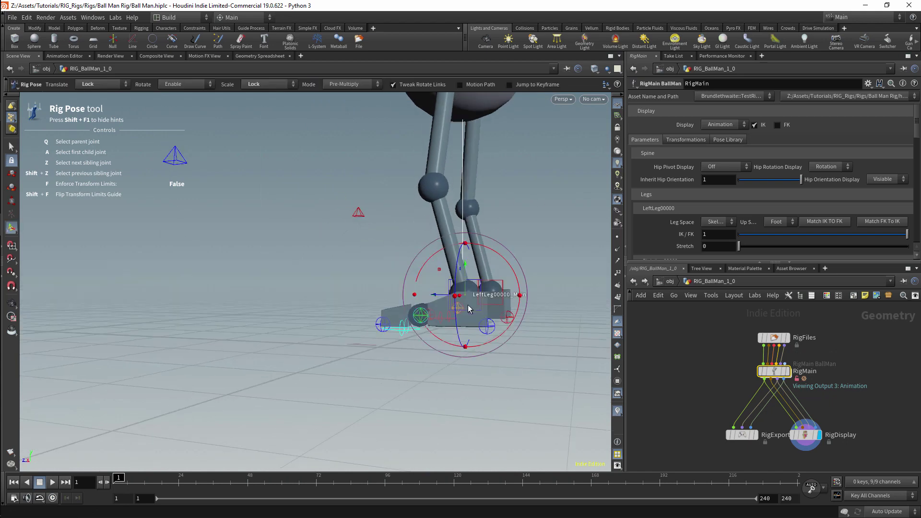
alt+drag(437, 271, 557, 278)
alt+right_drag(557, 278, 456, 272)
alt+middle_drag(456, 272, 518, 259)
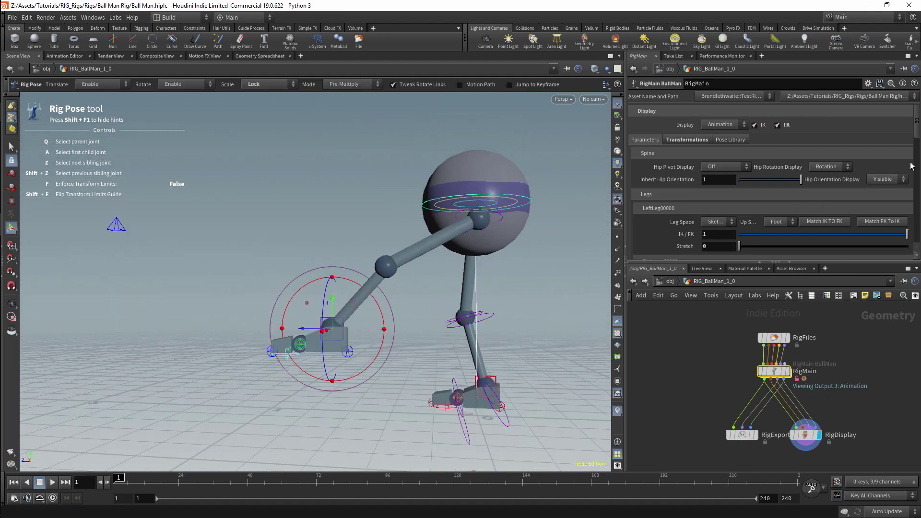
- Snap the left leg's FK controls to its current pose with Match IK TO FK
scroll(747, 219, down, 3)
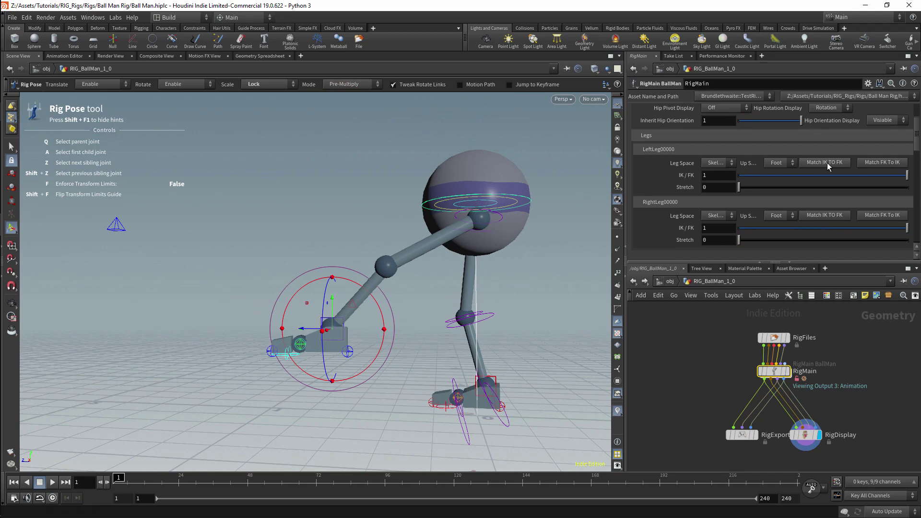
alt+drag(467, 295, 459, 293)
click(378, 312)
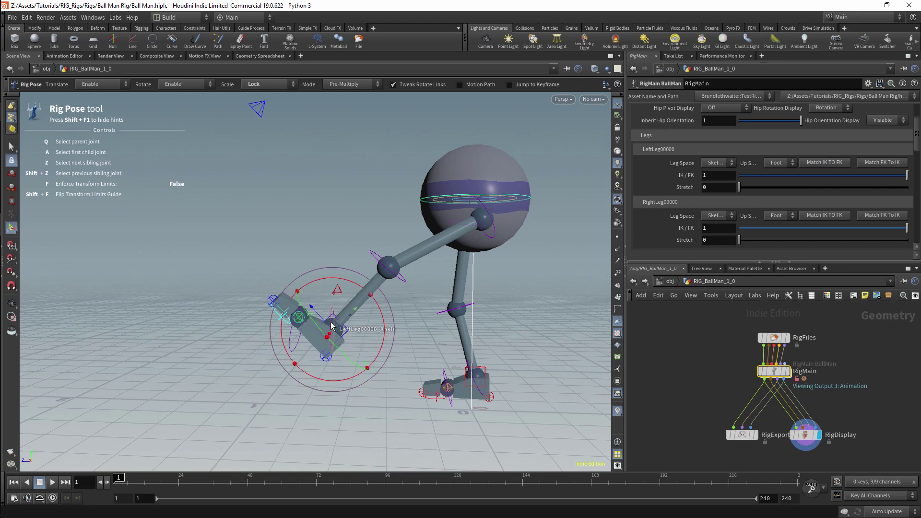
- Move the left IK foot back beneath the body and realign it with Match FK To IK
drag(335, 295, 450, 316)
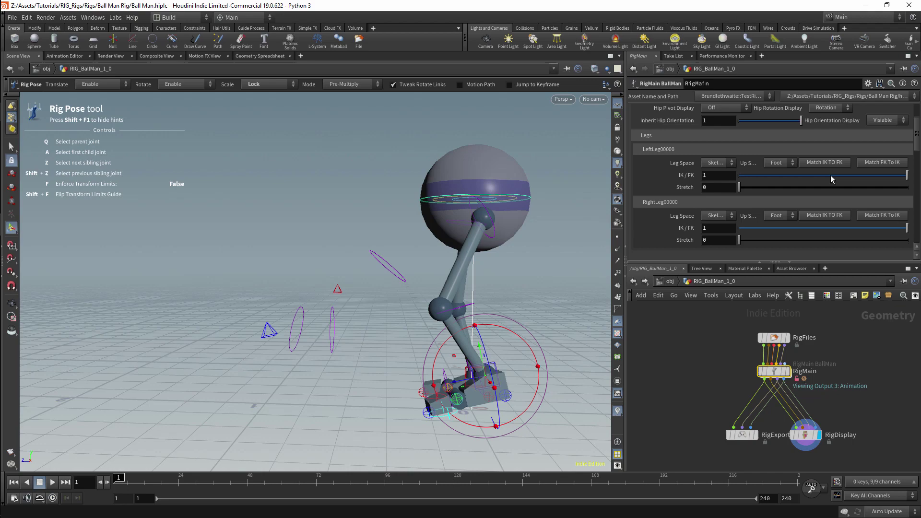
click(877, 165)
- Try rotating the left leg's knee control and undo the rotation
alt+drag(405, 286, 412, 276)
drag(379, 309, 363, 288)
click(402, 273)
drag(435, 252, 439, 287)
key(ctrl+z)
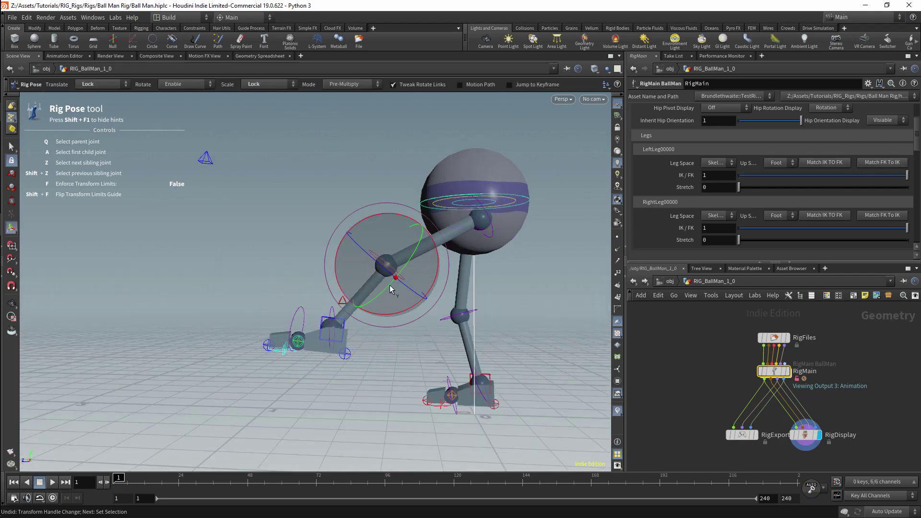
- Try moving the left foot's main IK control back toward the standing leg and undo the move
alt+drag(377, 336, 364, 284)
click(358, 321)
alt+drag(333, 251, 340, 292)
drag(335, 331, 510, 371)
key(ctrl+z)
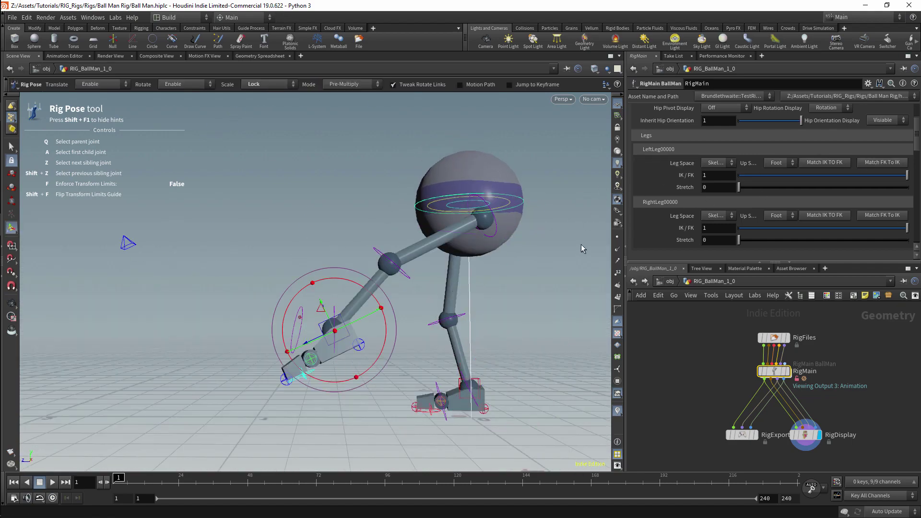
- Review the Leg Space options available for the left leg
click(719, 165)
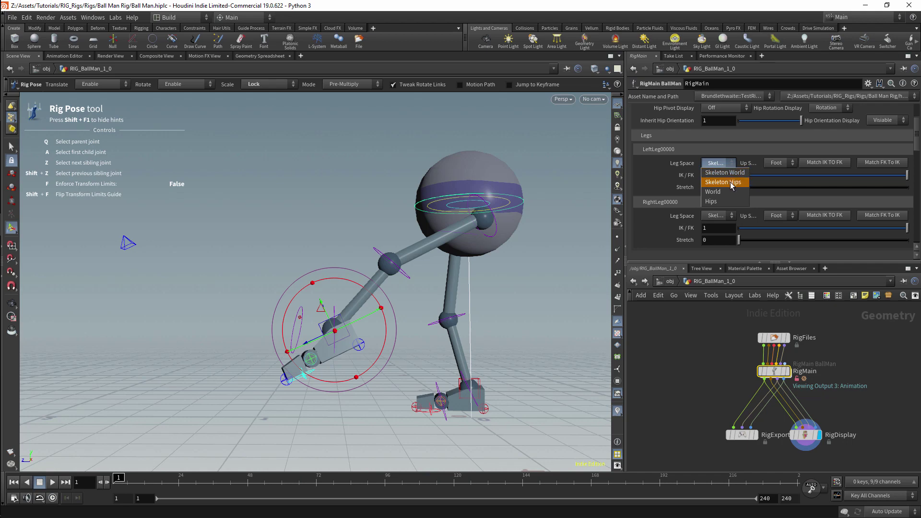
click(837, 351)
- Add two FBX Animation Import nodes beside RigFiles and browse to the Basics folder for an FBX file
scroll(840, 348, up, 3)
middle_drag(840, 344, 841, 354)
key(Tab)
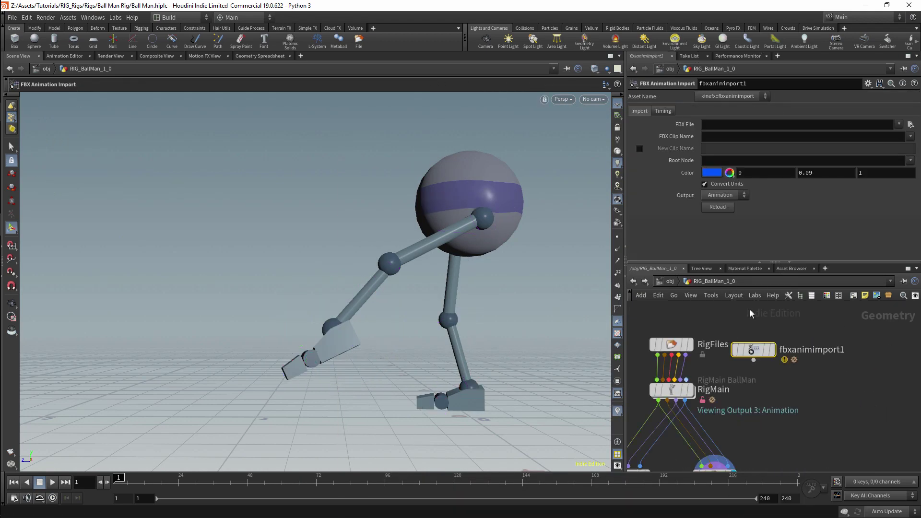
click(911, 124)
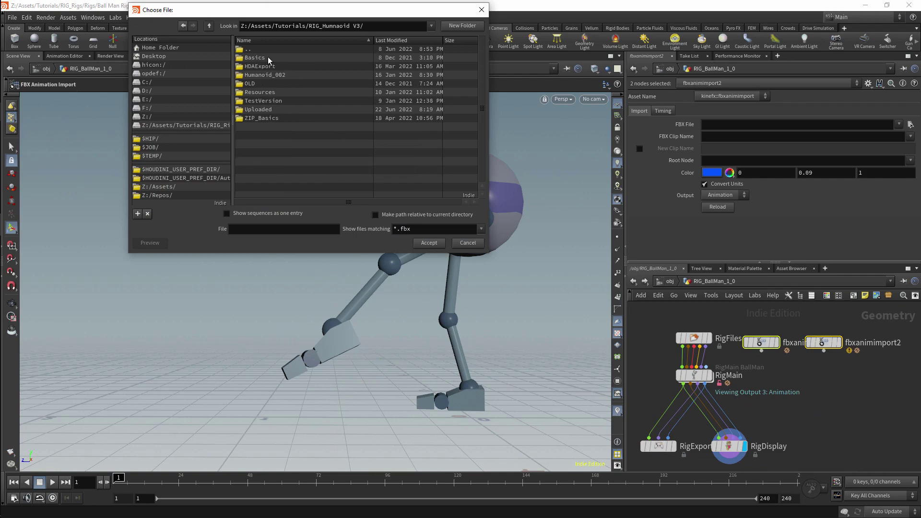
double_click(260, 58)
- Retarget the imported animation to the BallMan skeleton using Rig Stash Pose, Rig Match Pose, Map Points and Full Body IK nodes in a subnet feeding RigMain
click(839, 342)
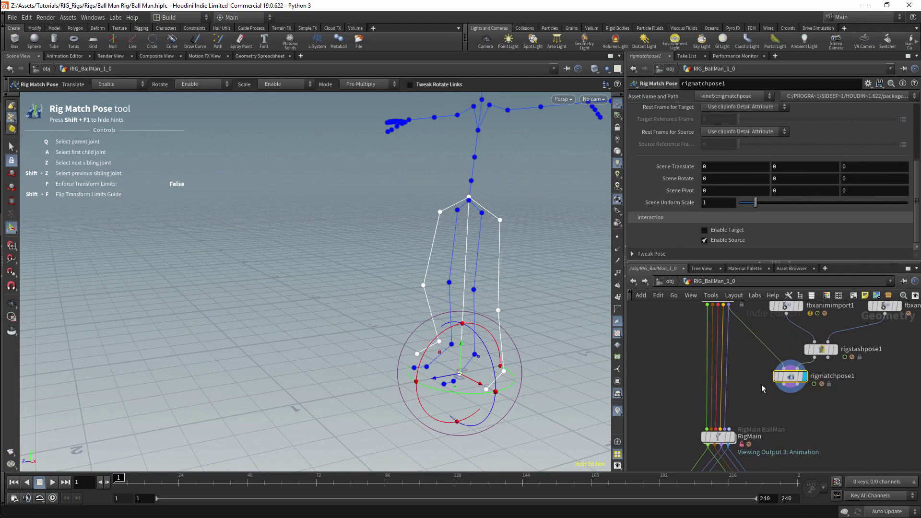
key(Tab)
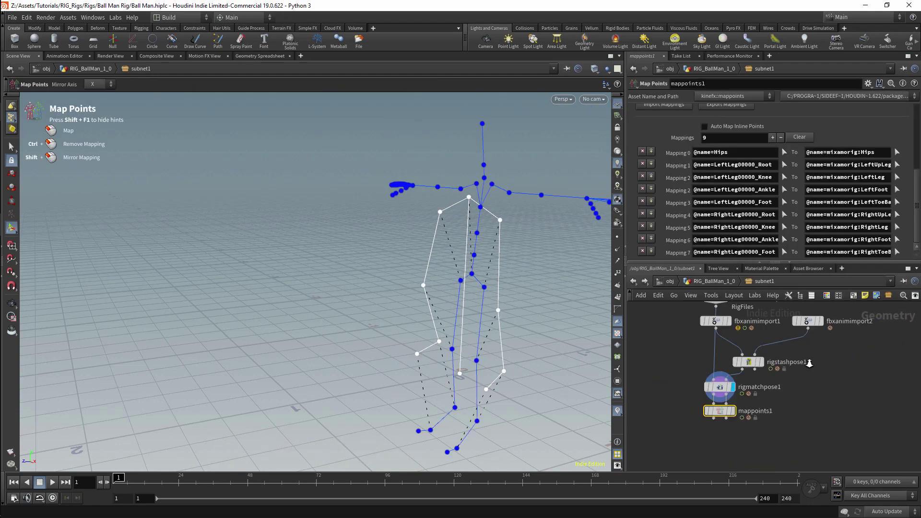
key(Tab)
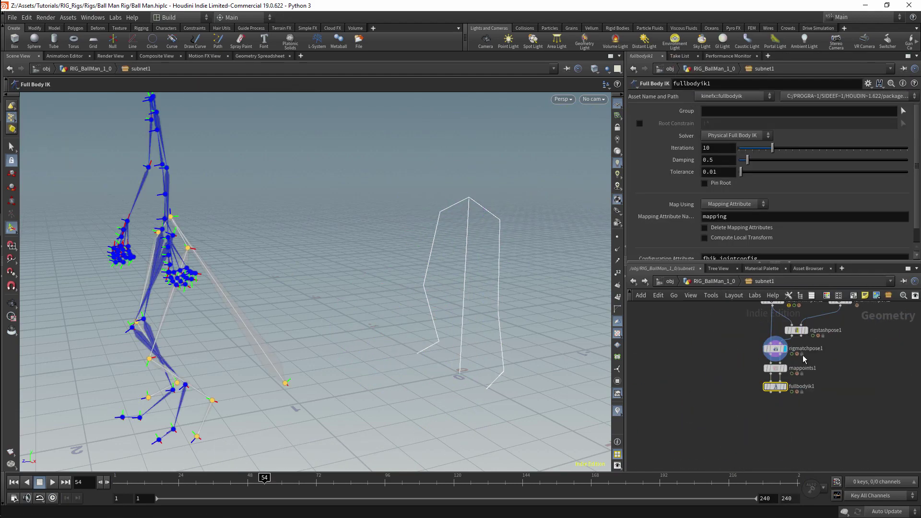
key(Tab)
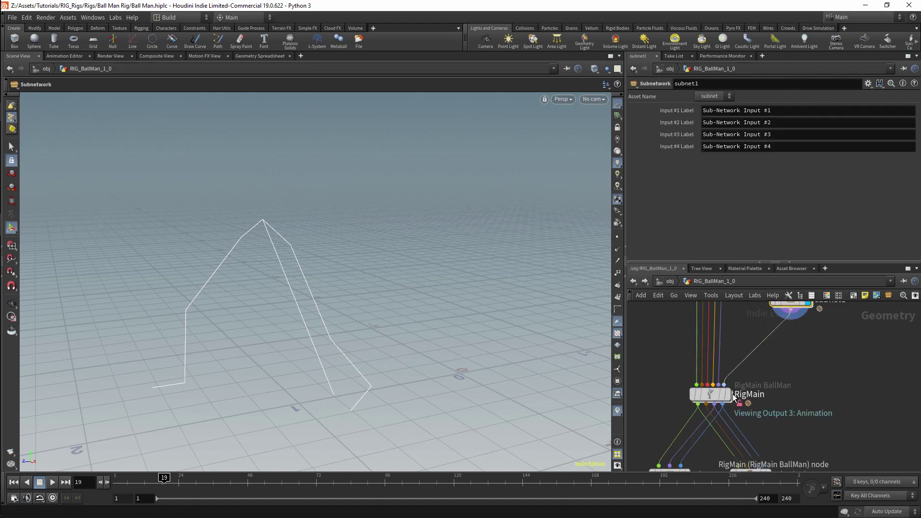
- Scrub the retargeted animation, display RigMain with its controls and go to frame 9
mouse_move(179, 479)
mouse_down()
mouse_move(139, 479)
mouse_move(185, 478)
mouse_move(173, 473)
mouse_up()
click(710, 394)
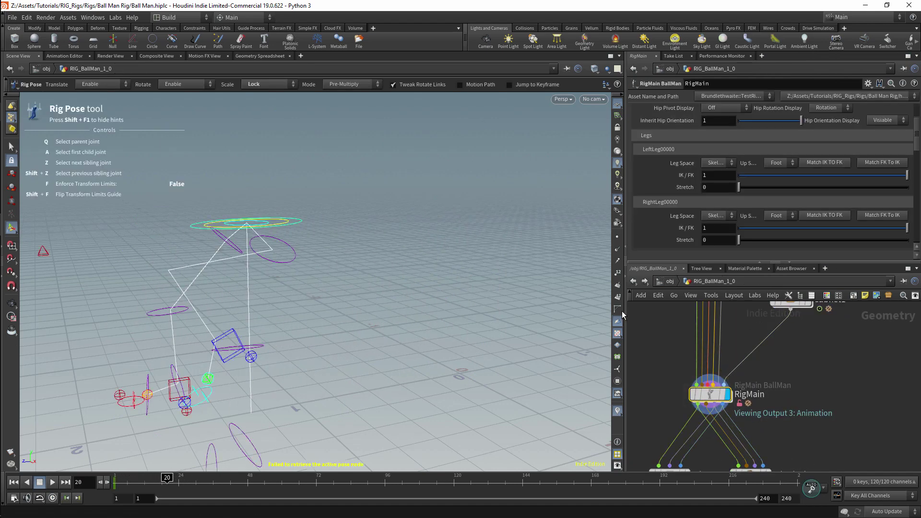
mouse_move(145, 478)
mouse_down()
mouse_move(159, 478)
mouse_move(126, 478)
mouse_move(151, 478)
mouse_move(165, 459)
mouse_move(128, 457)
mouse_move(190, 445)
mouse_move(140, 432)
mouse_up()
- At frame 9, move the left foot's main IK control back beside the right foot and scrub the timeline
click(349, 278)
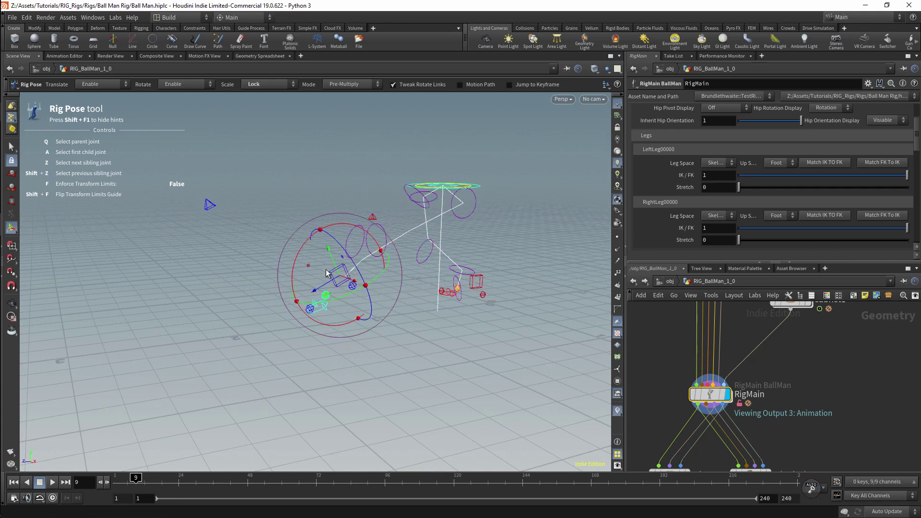
drag(339, 276, 479, 262)
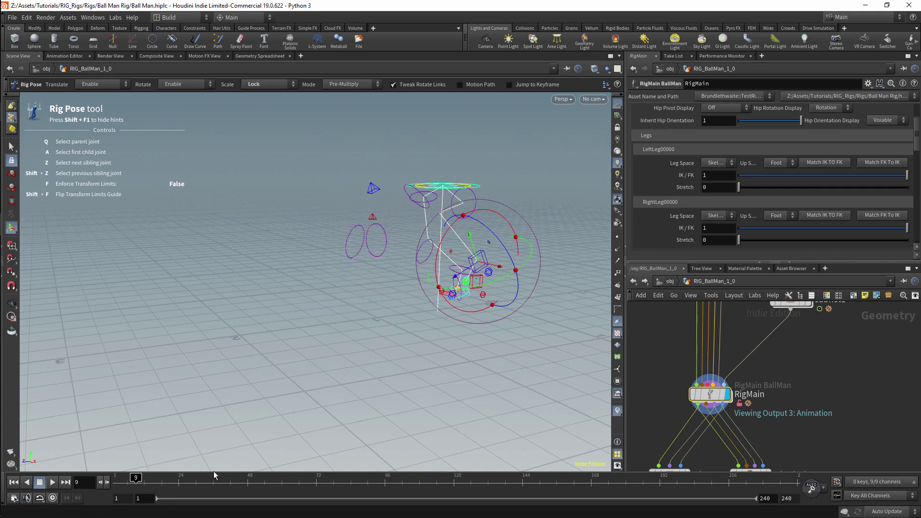
drag(212, 479, 161, 453)
- Move the left foot's IK control forward again and reposition the left leg's Up control at frame 24
drag(479, 267, 331, 271)
drag(281, 359, 261, 353)
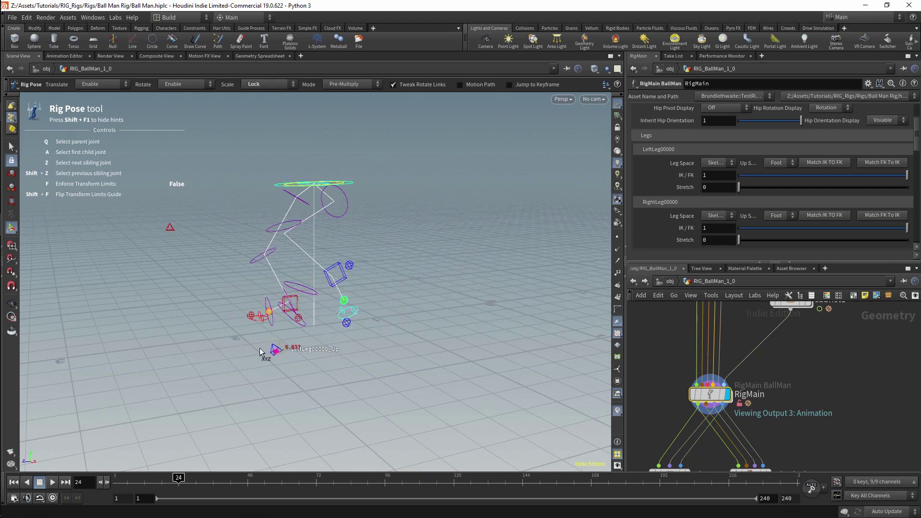
click(192, 271)
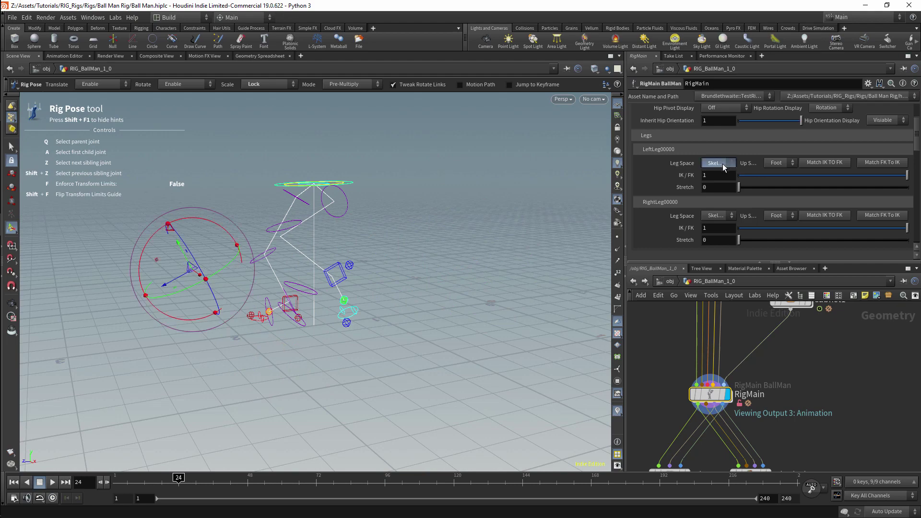
- Check the left leg's Leg Space options and move the left foot's main IK control toward the right leg
click(724, 166)
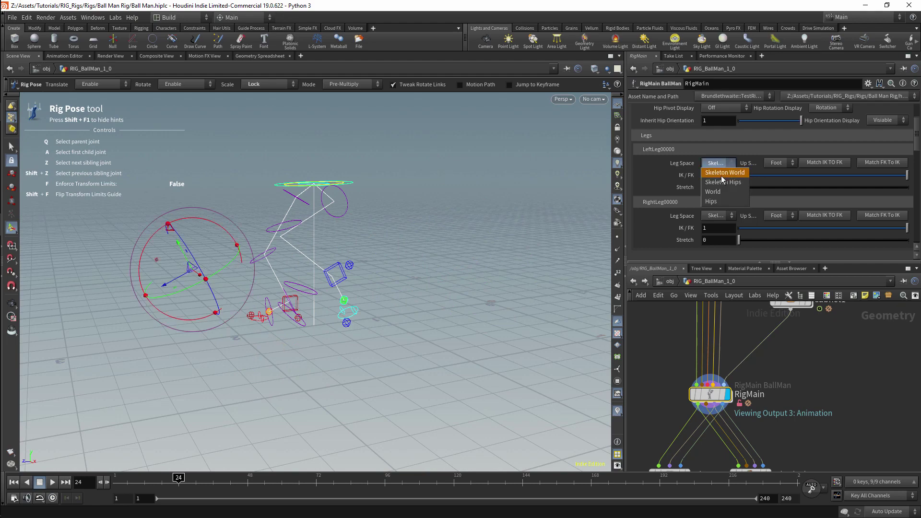
click(387, 197)
alt+drag(393, 206, 436, 190)
click(459, 284)
click(459, 283)
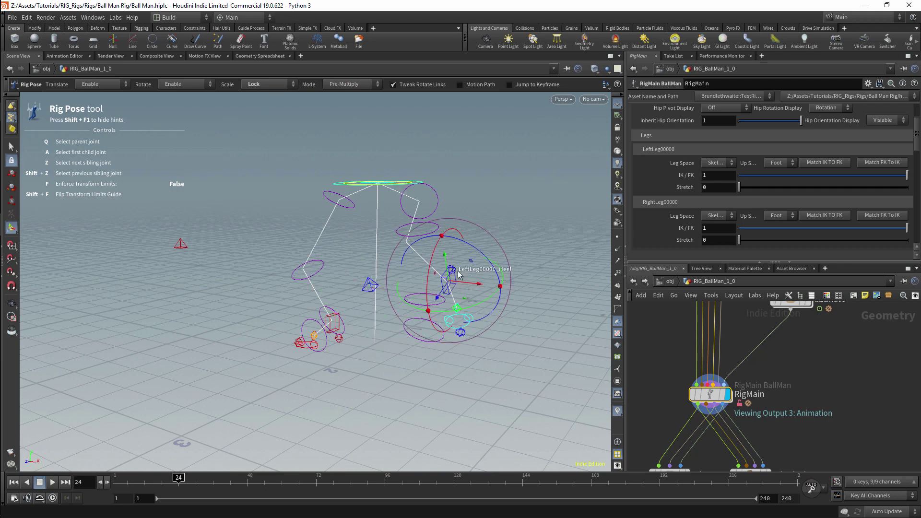
drag(450, 286, 425, 295)
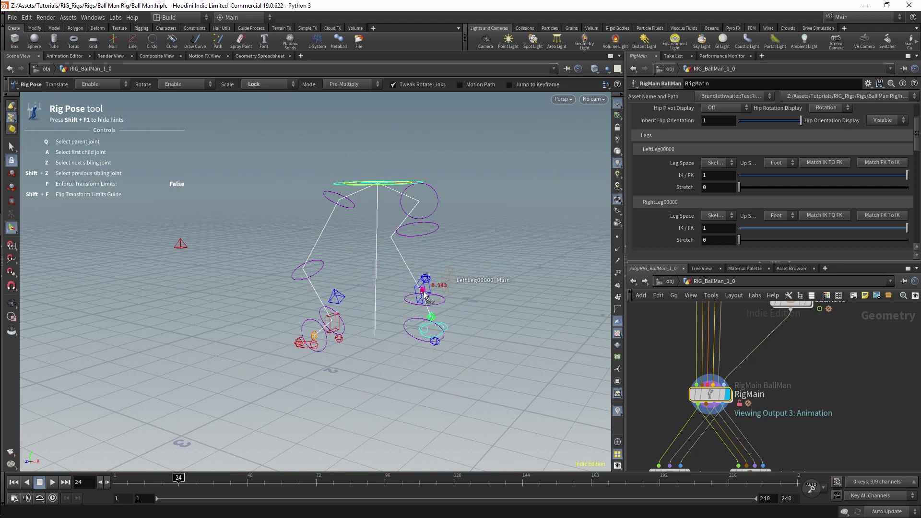
- Set the left leg's Leg Space to Skeleton Hips and inspect the leg from the side
click(719, 186)
alt+drag(410, 178, 432, 299)
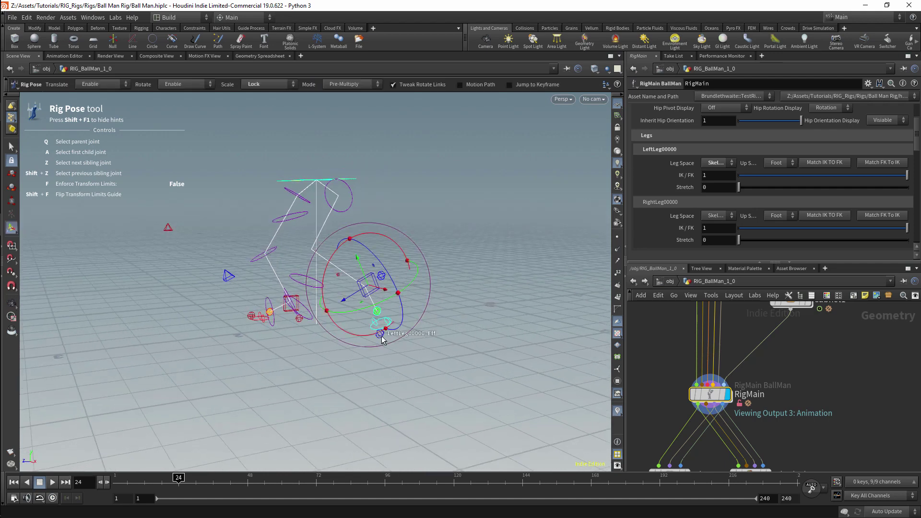
- Try rotating the control at the end of the left foot, then undo it
click(383, 340)
drag(390, 363, 367, 364)
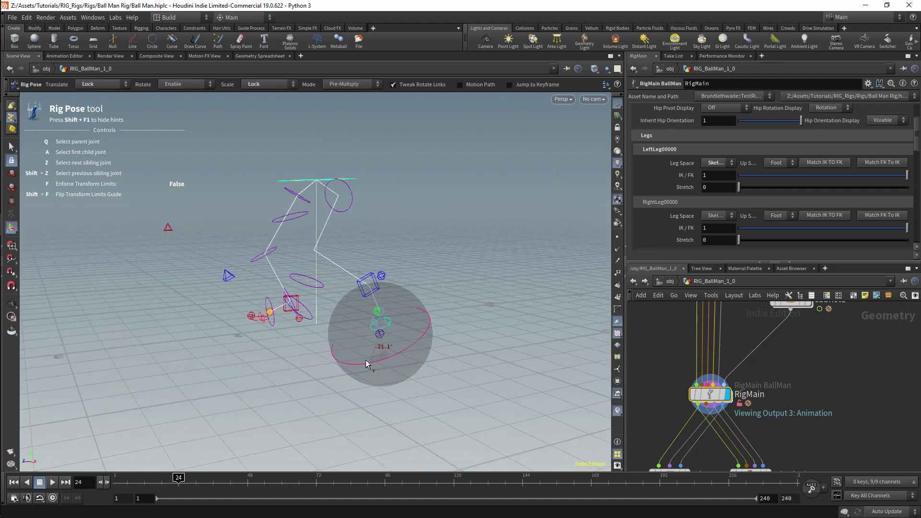
key(ctrl+z)
key(ctrl+z)
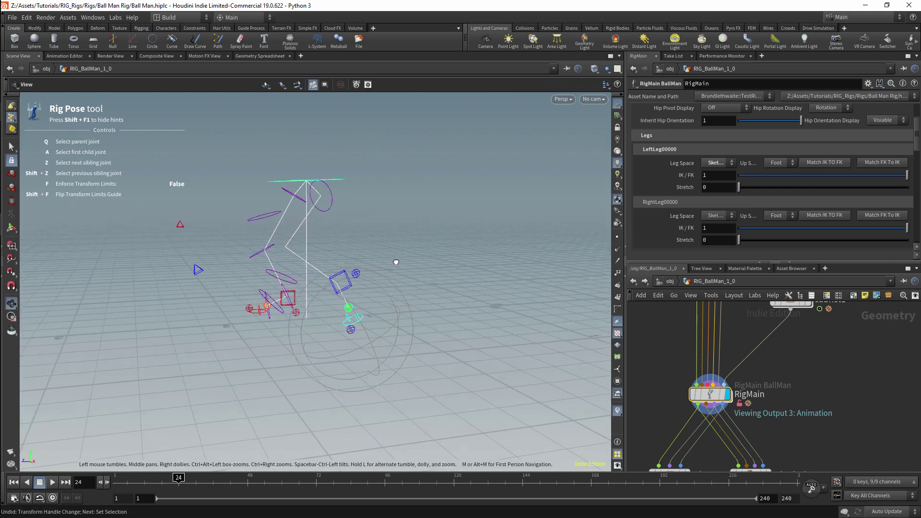
- Set the left leg's Leg Space to World and move the hips control sideways at frame 15
click(719, 166)
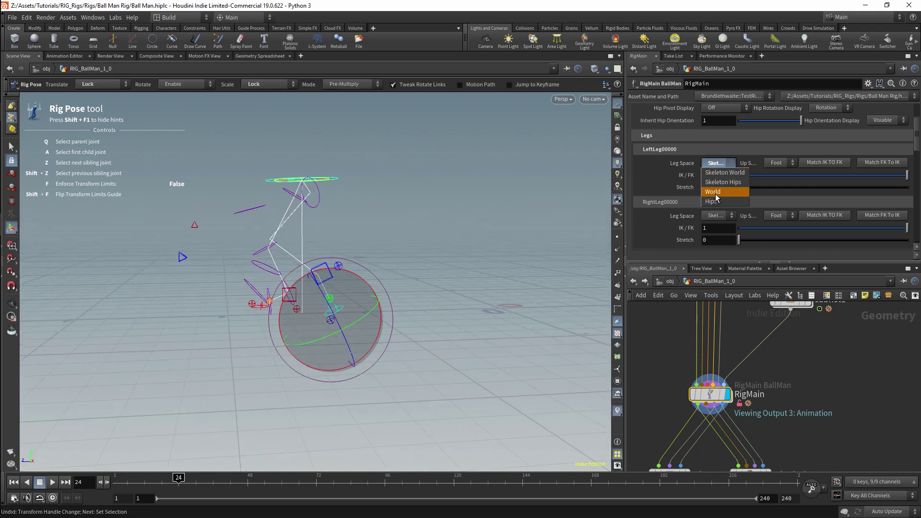
click(717, 188)
mouse_move(177, 475)
mouse_down()
mouse_move(201, 468)
mouse_move(195, 456)
mouse_move(123, 448)
mouse_move(159, 475)
mouse_up()
drag(768, 336, 665, 332)
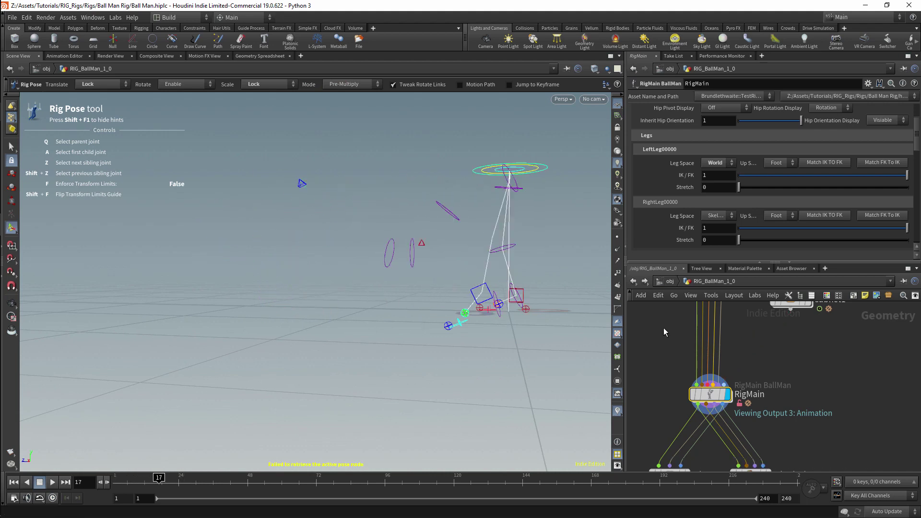
click(153, 478)
click(546, 173)
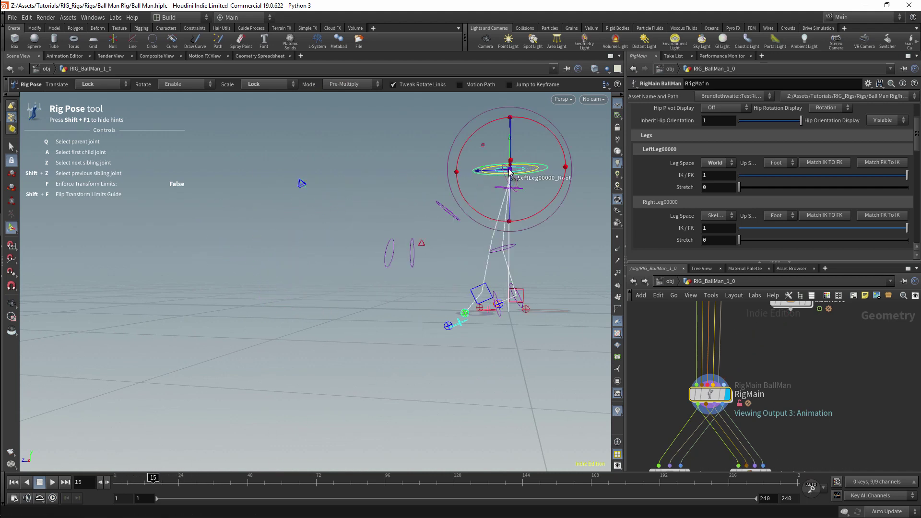
drag(509, 172, 394, 188)
- Set the left leg's Leg Space to Skeleton World and reposition the left foot's main IK control
click(722, 164)
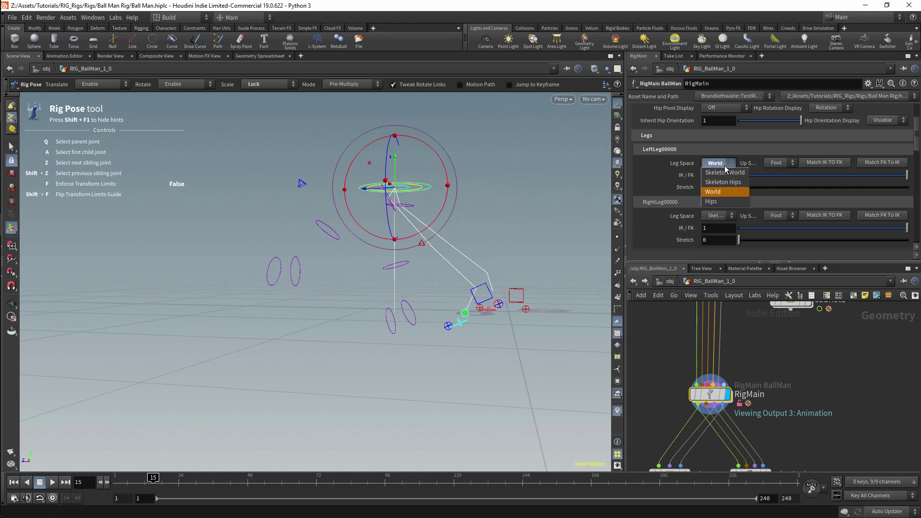
click(725, 172)
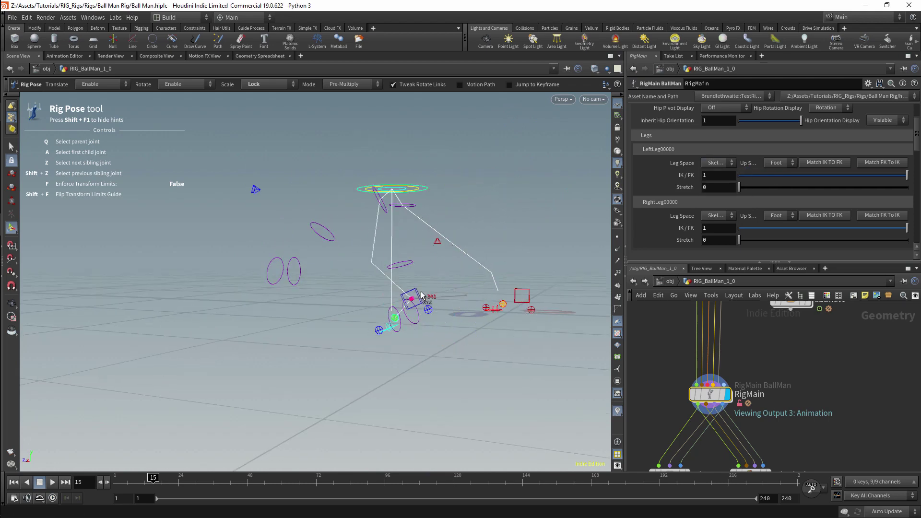
click(421, 295)
- Set the left leg's Leg Space to Skeleton Hips and move the hips control to test it
click(722, 163)
click(723, 186)
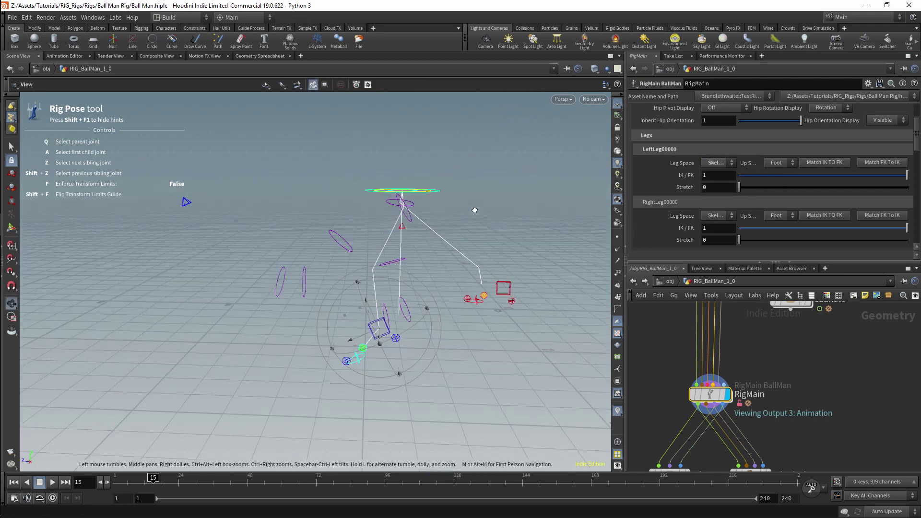
click(437, 189)
alt+drag(437, 189, 410, 182)
drag(410, 179, 389, 180)
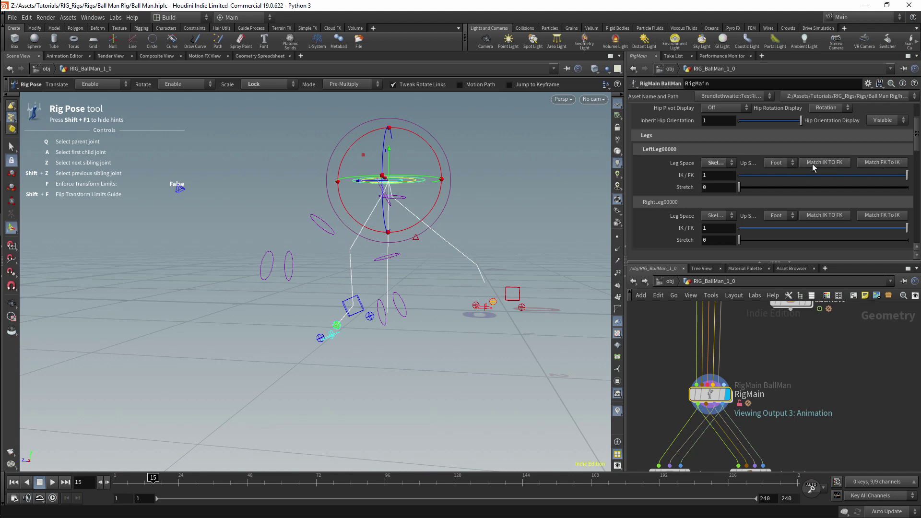
- Set the left leg's Leg Space to Hips and move the HipsOffset control to test it
click(720, 164)
click(716, 202)
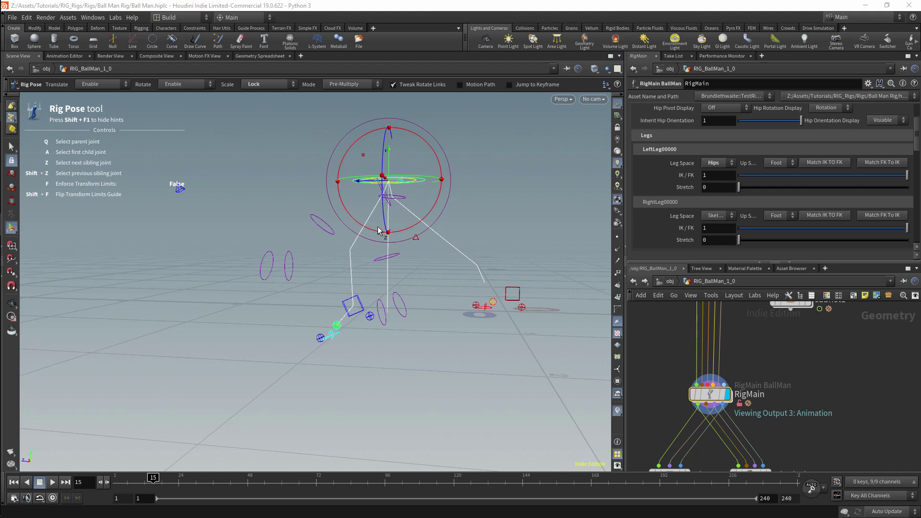
alt+drag(333, 228, 267, 143)
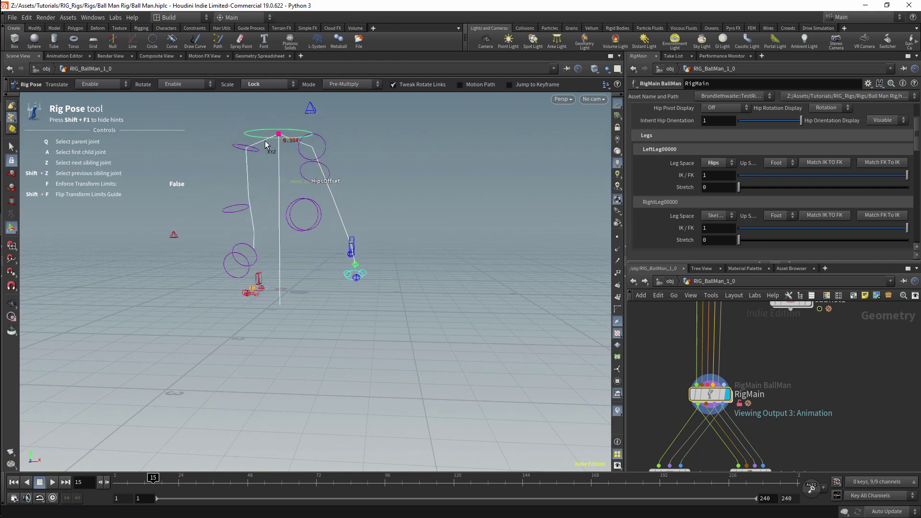
alt+drag(386, 207, 308, 175)
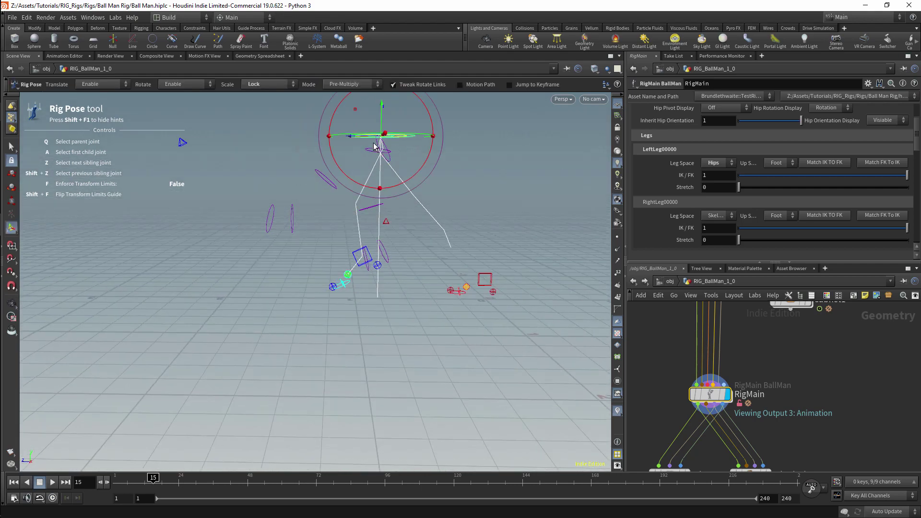
alt+drag(380, 142, 327, 169)
- Move the left foot's main IK control inward beneath the hips
click(396, 266)
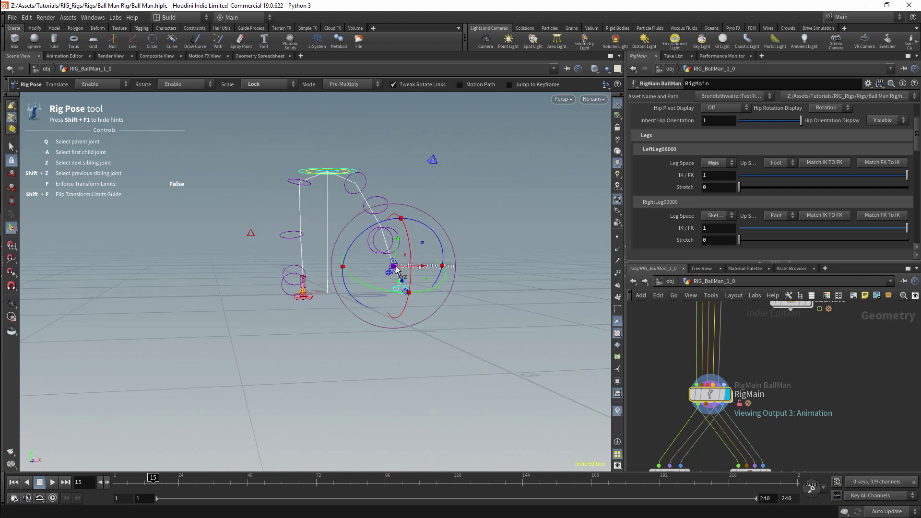
drag(396, 265, 389, 265)
alt+drag(354, 169, 336, 177)
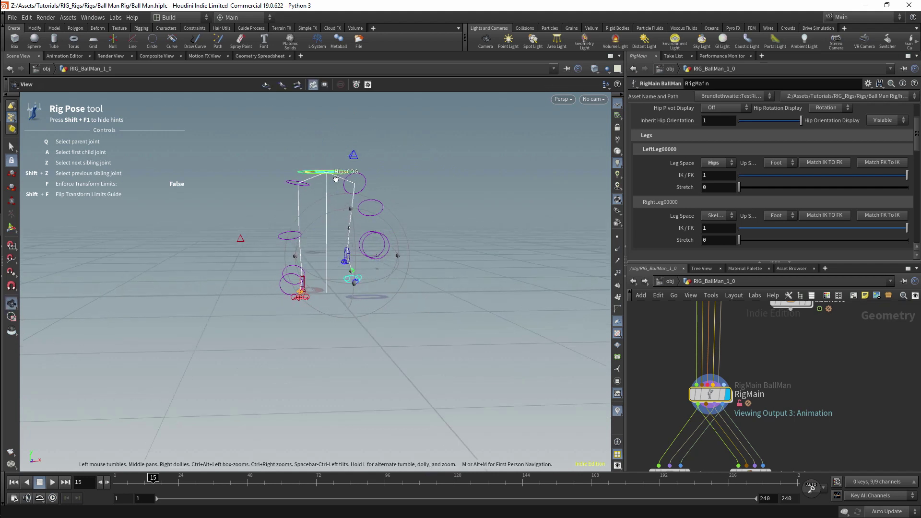
scroll(917, 128, up, 3)
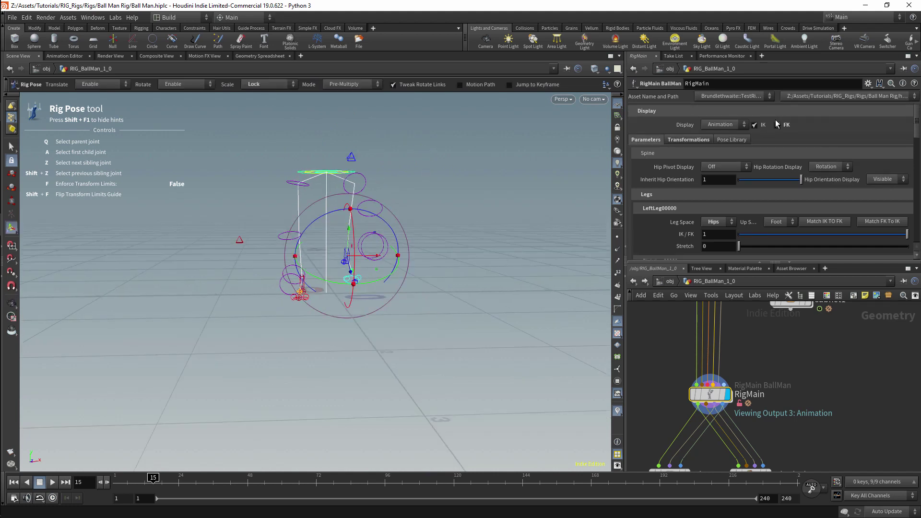
alt+drag(496, 191, 353, 185)
click(357, 189)
alt+drag(547, 196, 437, 208)
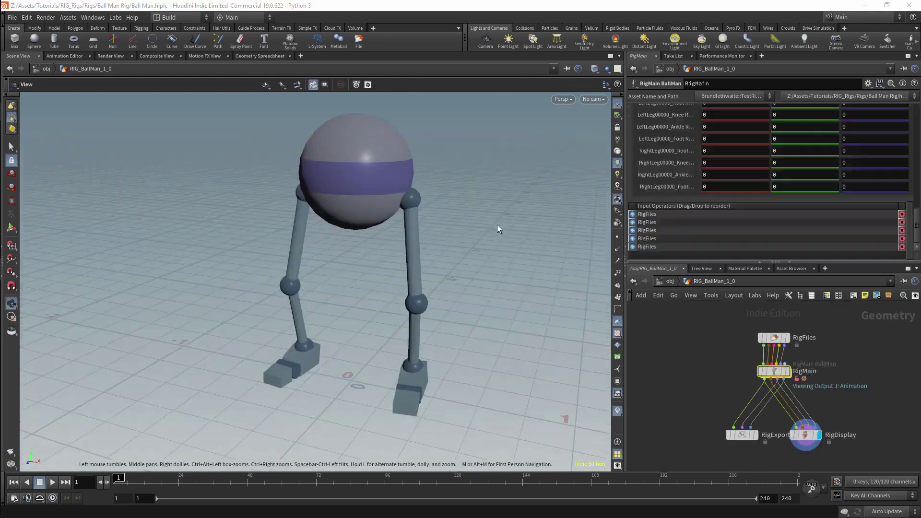
- In RigMain's Pose Library, scan $HIP/Library and create the missing library folder
mouse_move(435, 201)
mouse_down()
mouse_move(443, 189)
mouse_move(452, 203)
mouse_up()
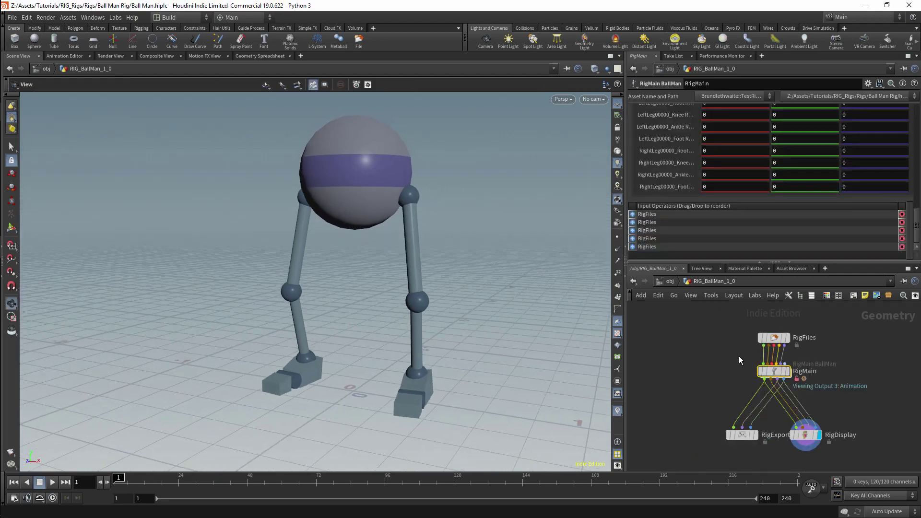
drag(917, 219, 914, 94)
click(645, 139)
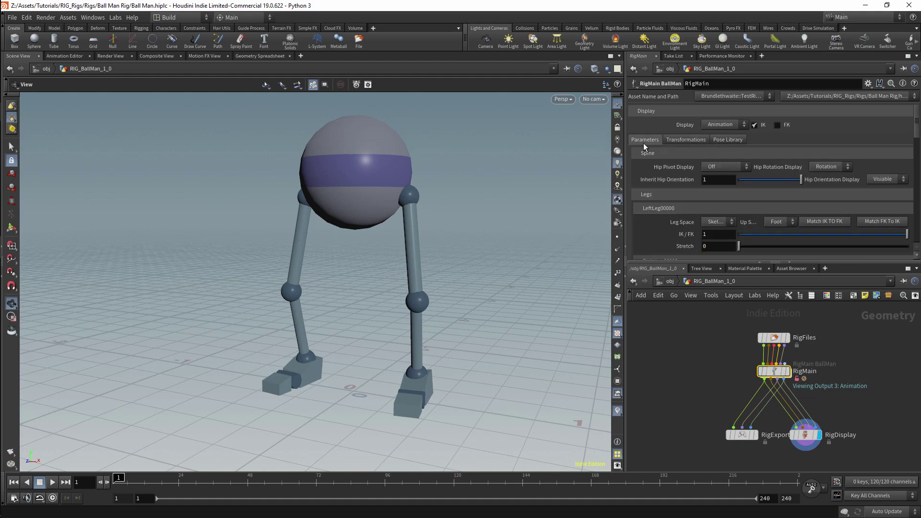
drag(346, 192, 421, 186)
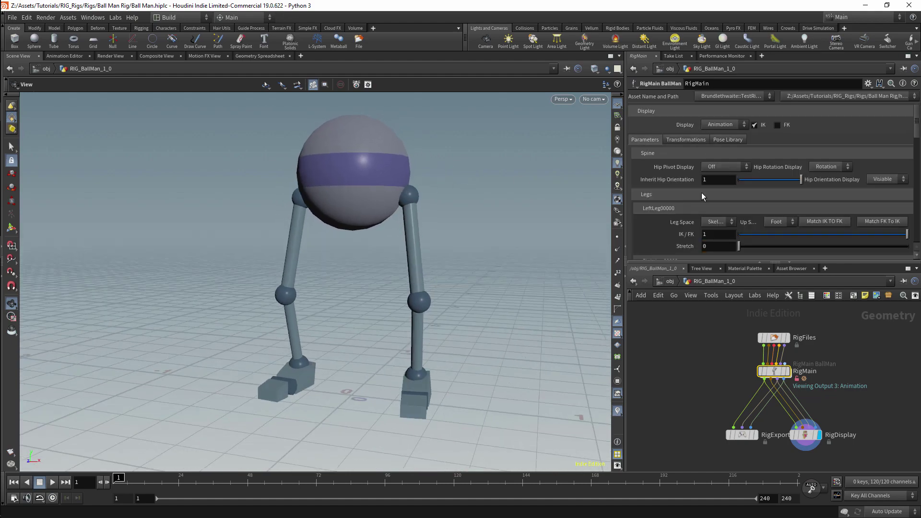
click(728, 140)
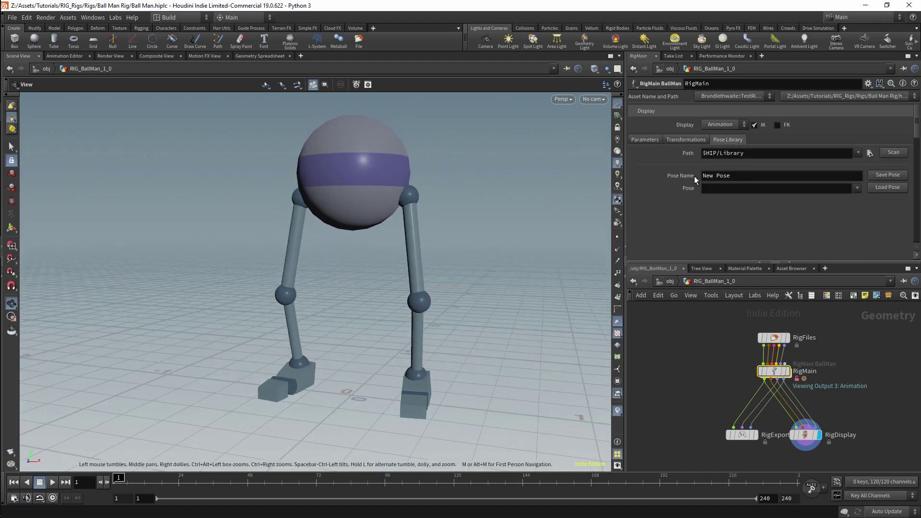
click(893, 153)
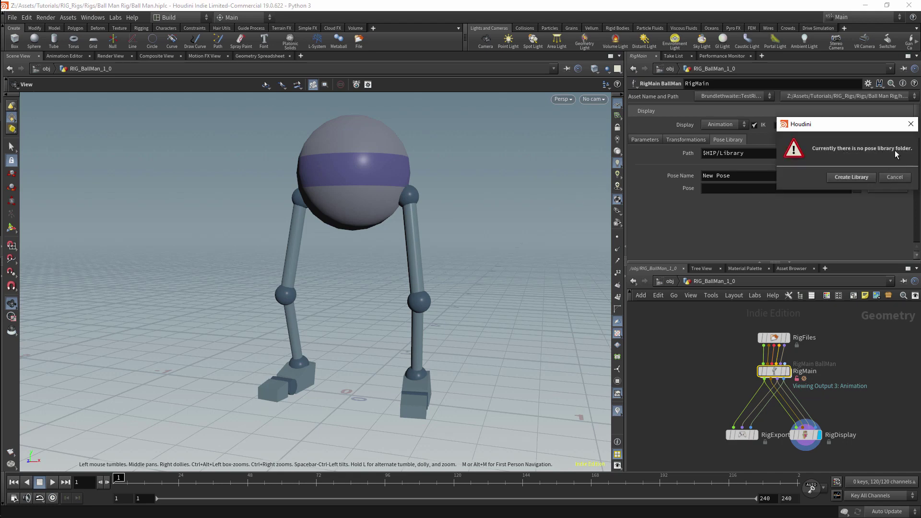
click(846, 176)
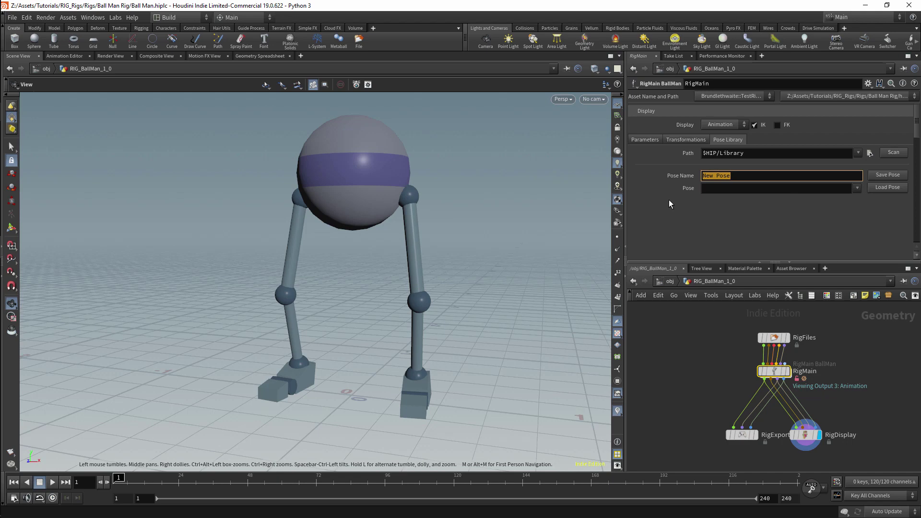
- Name the current pose Neutral and save it to the pose library
text(Neutral)
key(Return)
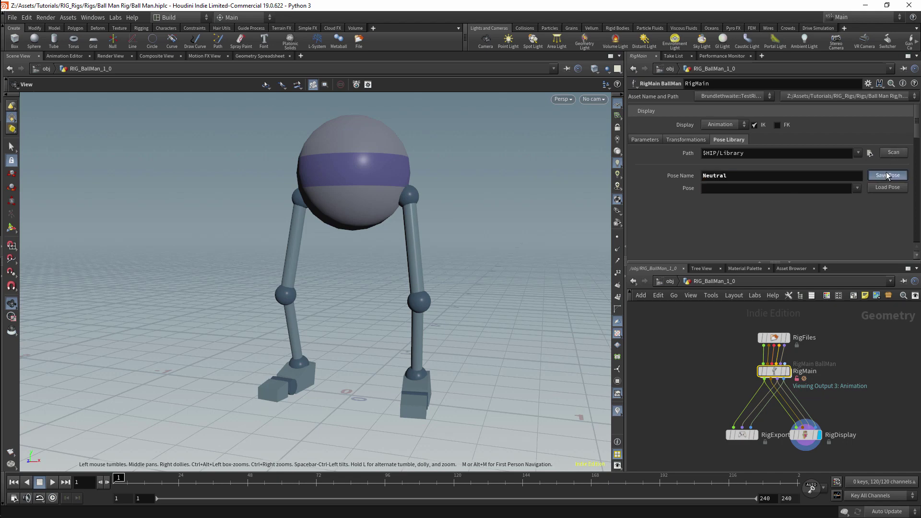
key(Return)
- Reposition the left foot away from its neutral stance with its main IK control
scroll(382, 331, down, 3)
alt+drag(456, 284, 332, 293)
click(407, 367)
click(443, 332)
drag(446, 337, 490, 309)
alt+drag(435, 266, 549, 280)
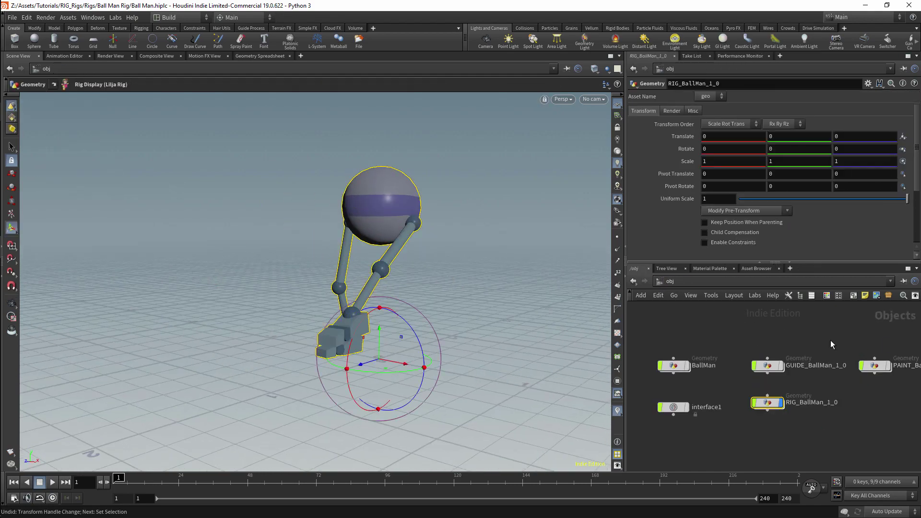
- Check the right thigh and shin capture overrides inside PAINT_BallMan_1_0
double_click(876, 367)
middle_drag(669, 367, 667, 341)
click(763, 332)
drag(701, 353, 757, 377)
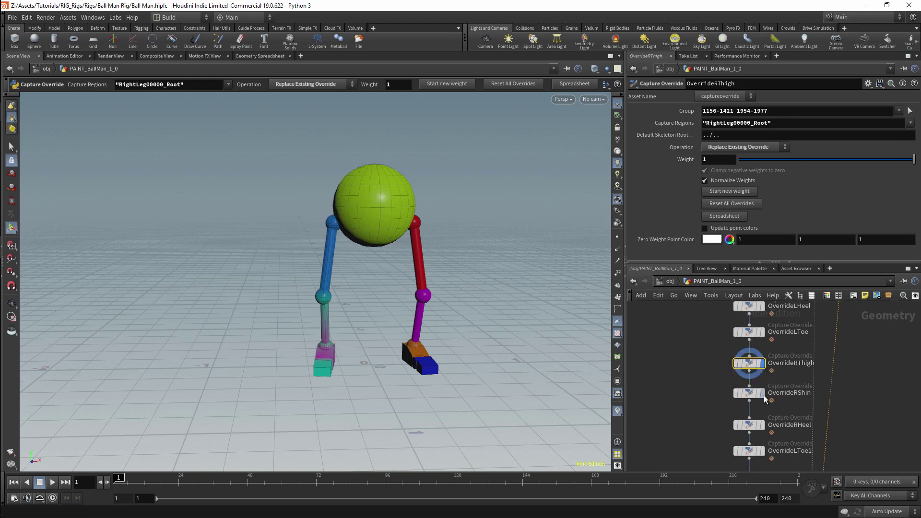
key(u)
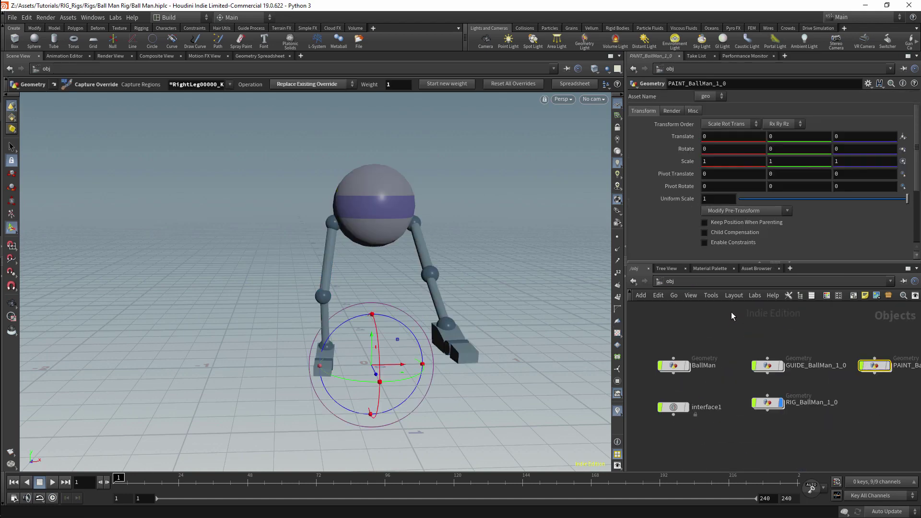
- In RIG_BallMan_1_0, pose RigMain's feet with the left foot forward and the right foot raised behind
double_click(768, 404)
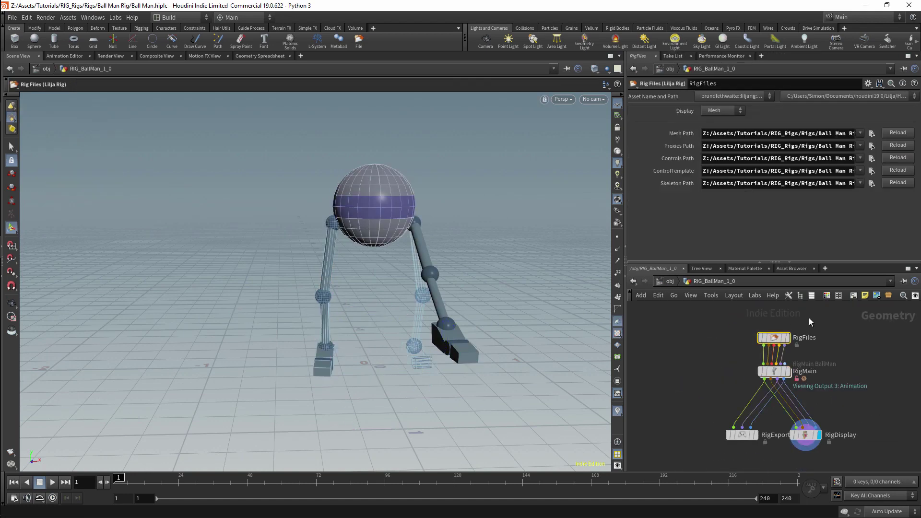
click(780, 371)
alt+drag(480, 264, 332, 254)
drag(393, 331, 469, 292)
alt+drag(413, 312, 346, 294)
click(298, 300)
drag(280, 282, 328, 299)
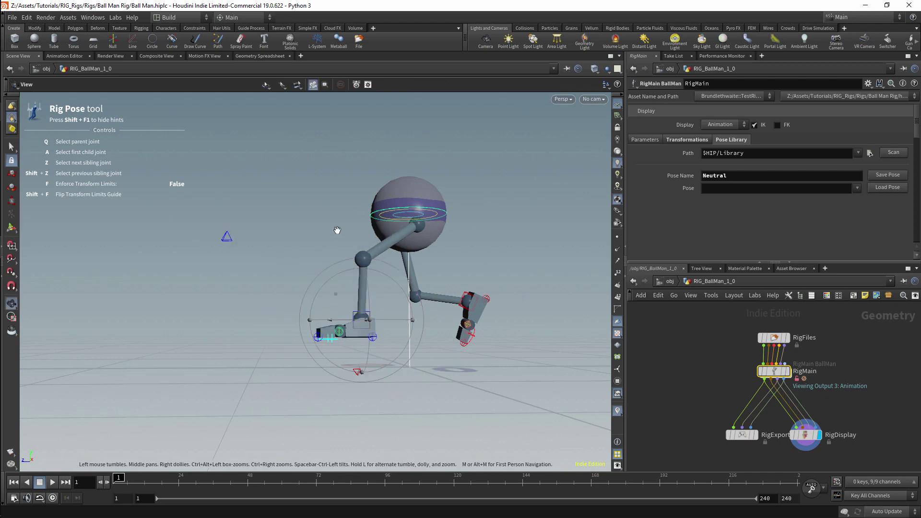
- Name the new stride pose "pose 1" and save it to the pose library
alt+drag(336, 228, 423, 236)
drag(736, 177, 641, 176)
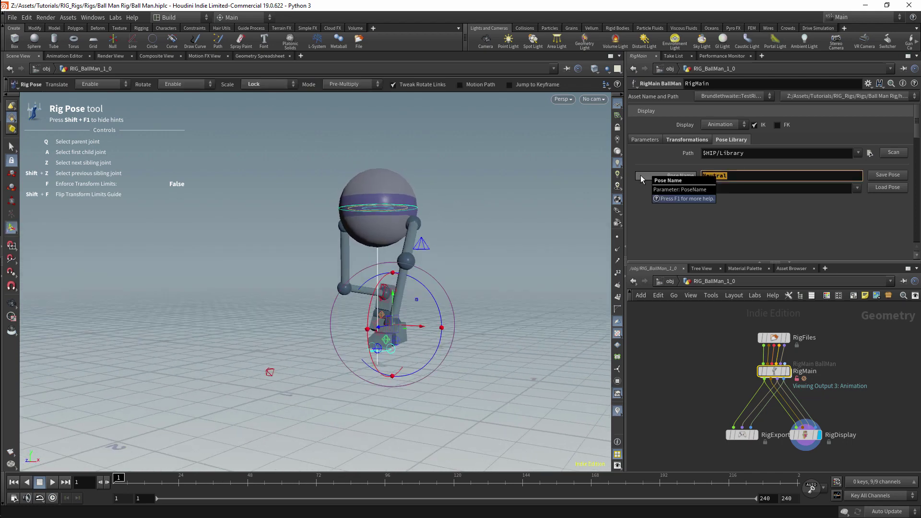
text(pose_1)
key(Return)
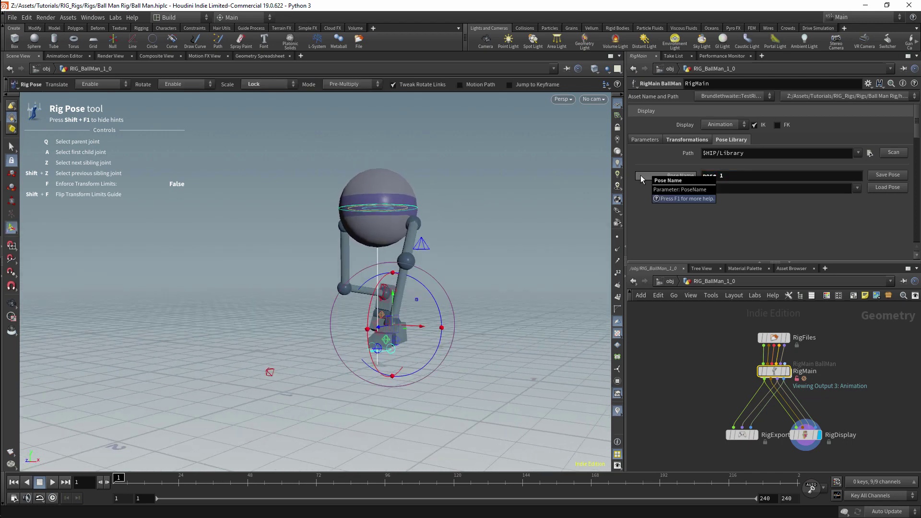
alt+drag(474, 176, 378, 184)
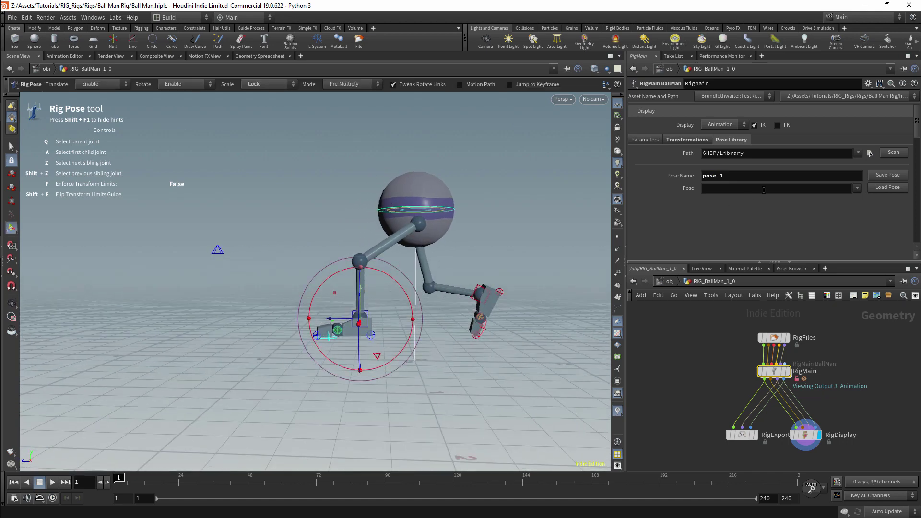
- Load the Neutral pose from the pose library onto the rig
click(857, 189)
click(868, 218)
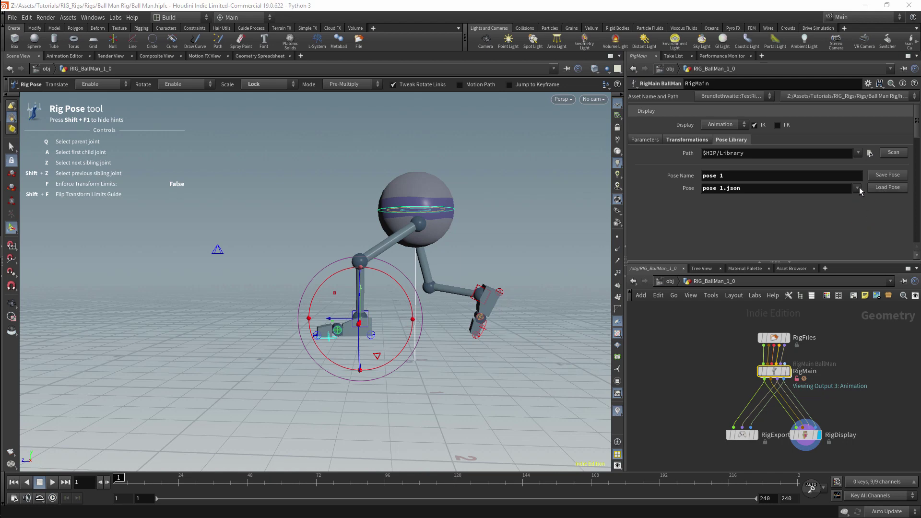
click(859, 187)
click(864, 209)
click(880, 188)
alt+drag(476, 242, 569, 223)
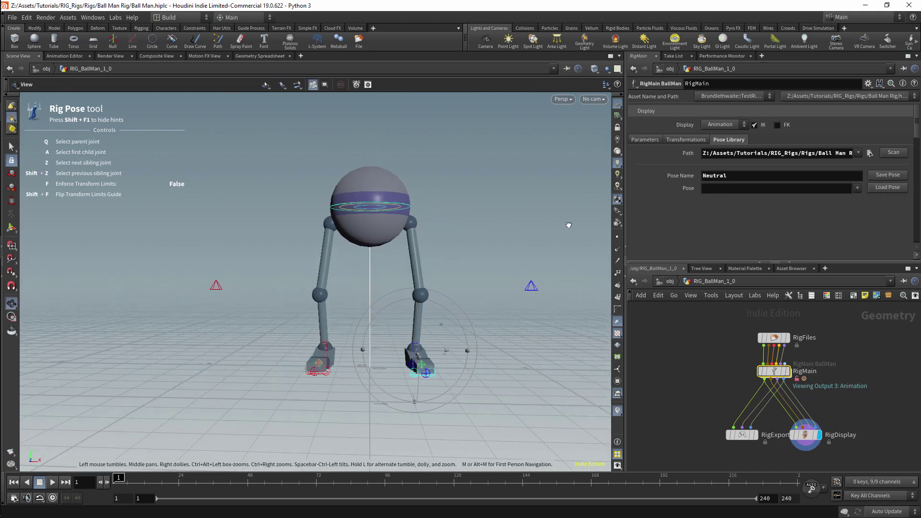
- Load pose 1.json from the pose library and inspect the posed character
click(865, 218)
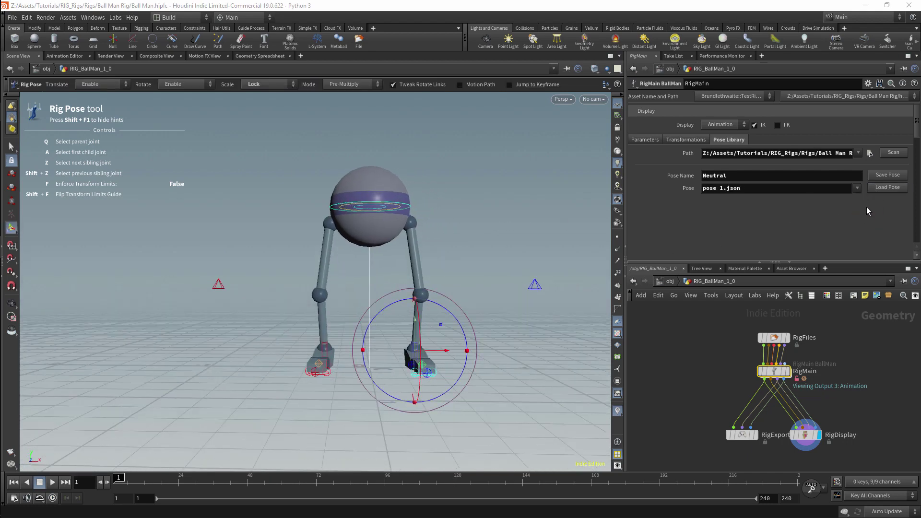
click(881, 187)
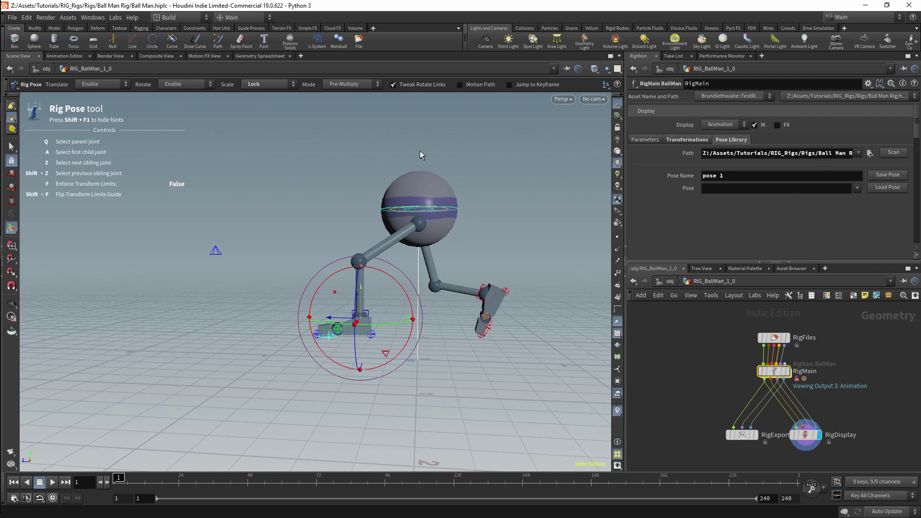
alt+drag(416, 210, 446, 178)
mouse_move(446, 178)
alt+right_down()
mouse_move(482, 149)
mouse_move(452, 186)
alt+right_up()
alt+drag(453, 186, 439, 185)
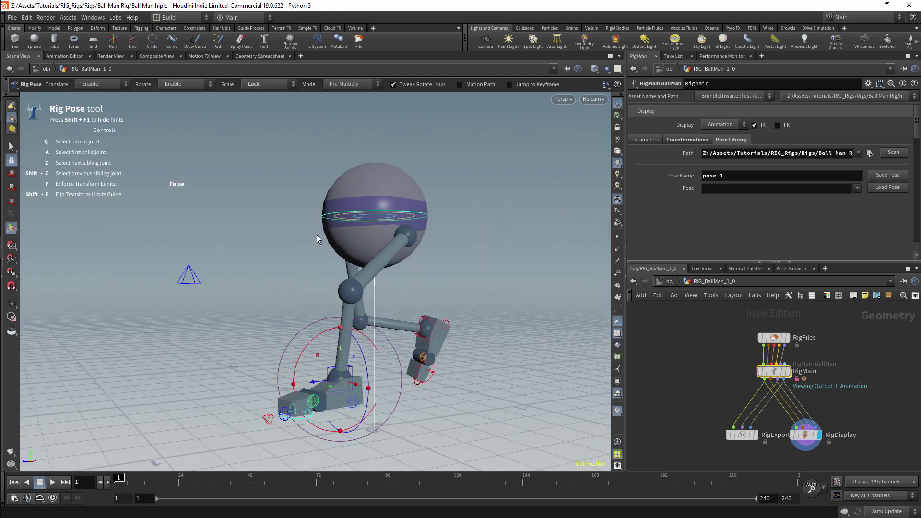
- Move the hips control forward over the left foot
mouse_move(467, 231)
alt+mouse_down()
mouse_move(427, 206)
mouse_move(479, 225)
alt+mouse_up()
alt+right_drag(479, 225, 354, 267)
alt+drag(354, 267, 349, 191)
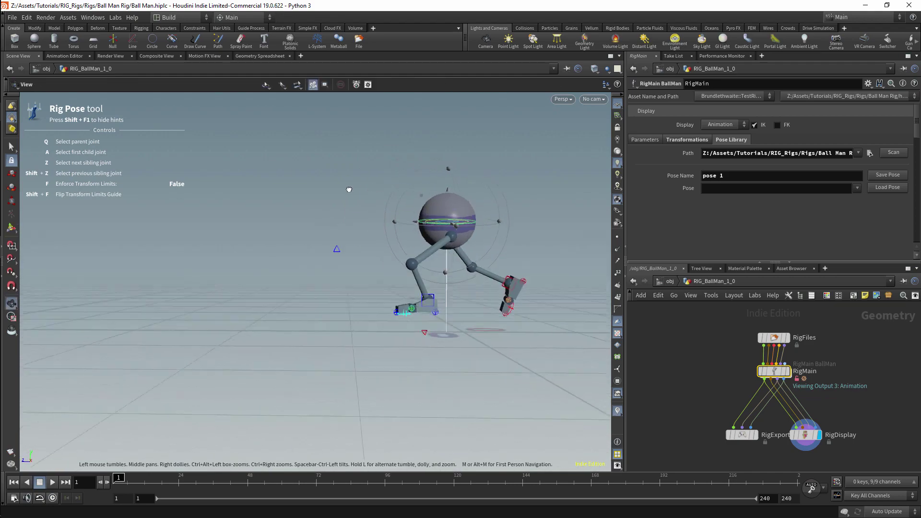
alt+right_drag(408, 268, 456, 279)
- Try rotating the left foot about its heel control, undo it, and select the left leg's Up control
click(436, 314)
drag(463, 277, 433, 241)
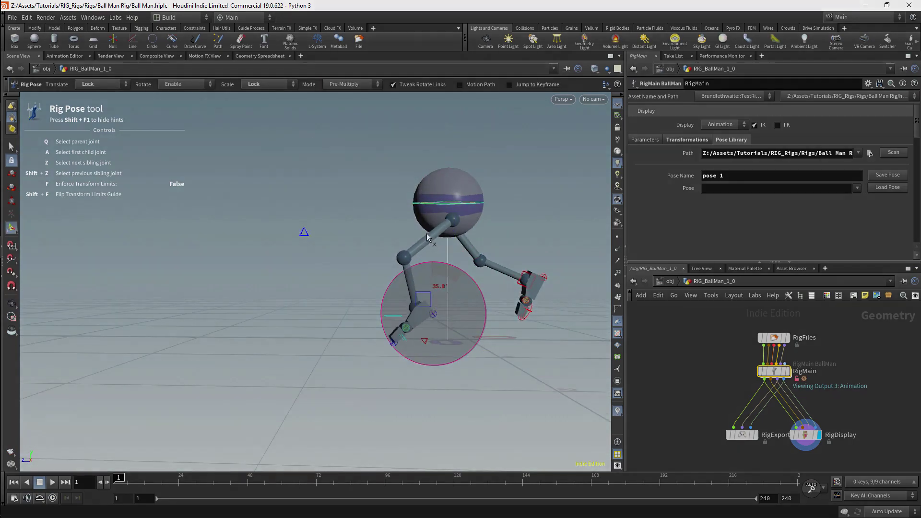
key(ctrl+z)
drag(434, 241, 467, 274)
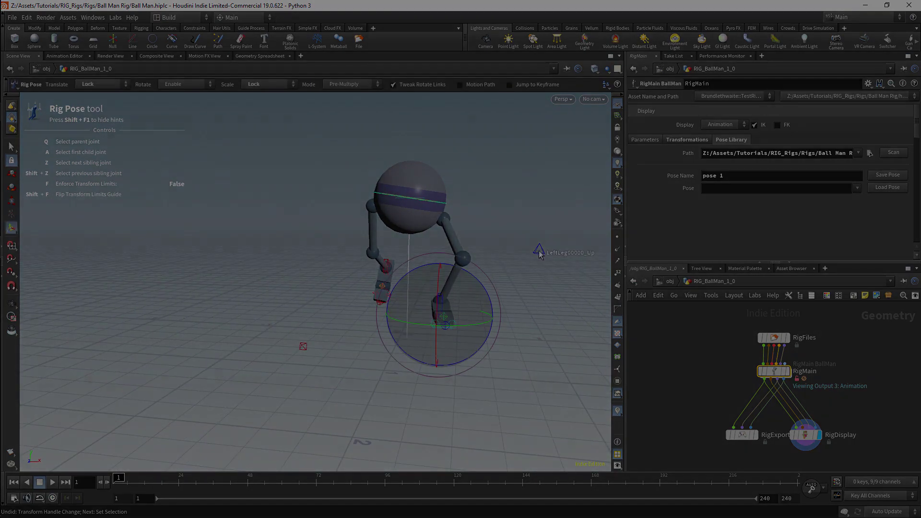
click(538, 253)
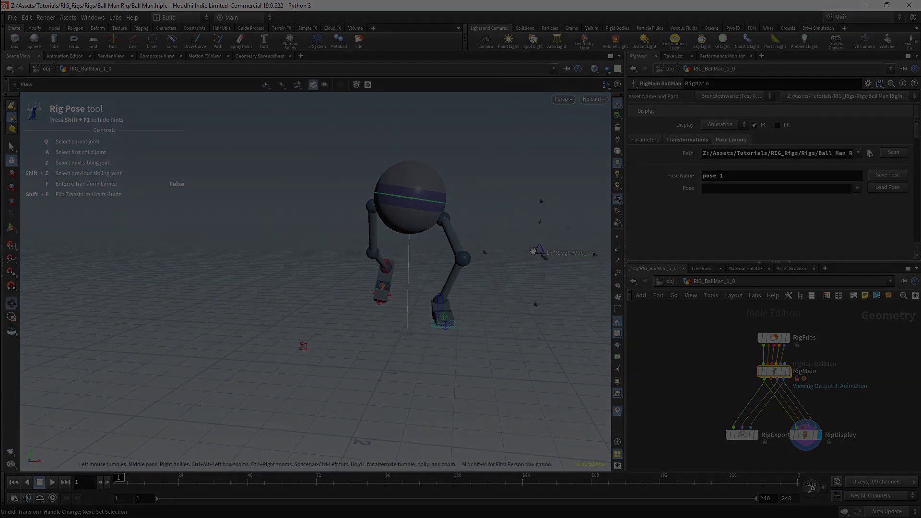